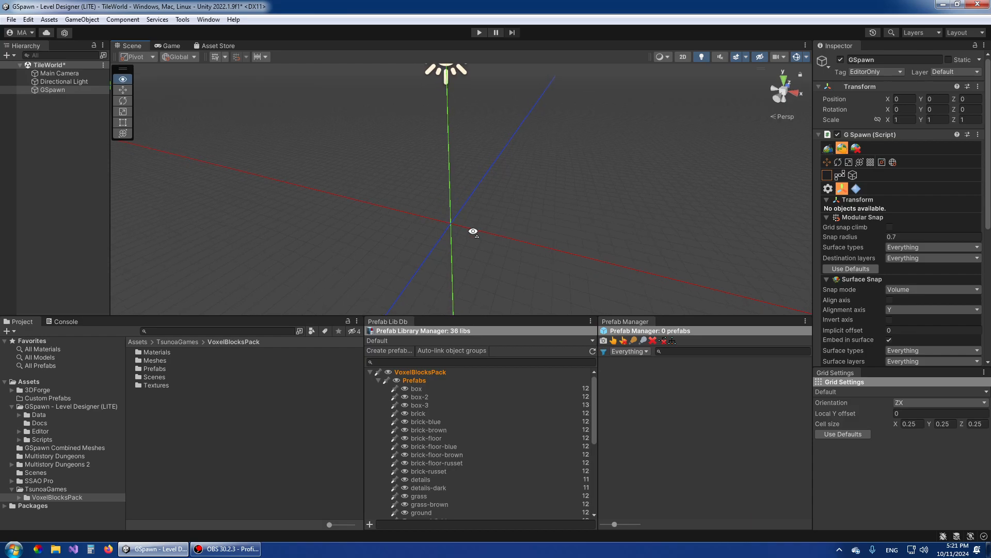
# Select the VoxelBlocksPack folder and widen the prefab library list
pyautogui.click(57, 498)
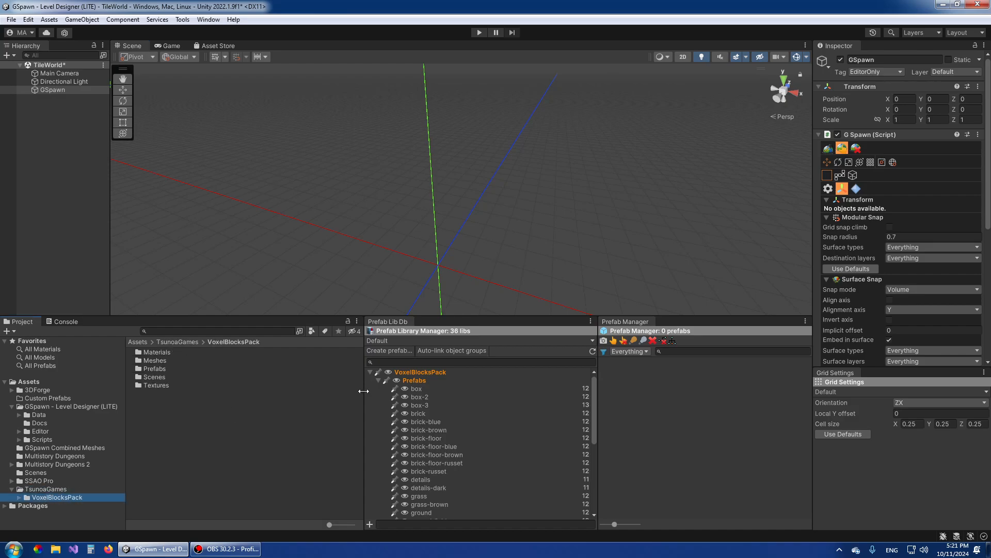
pyautogui.moveTo(364, 393); pyautogui.dragTo(349, 392)
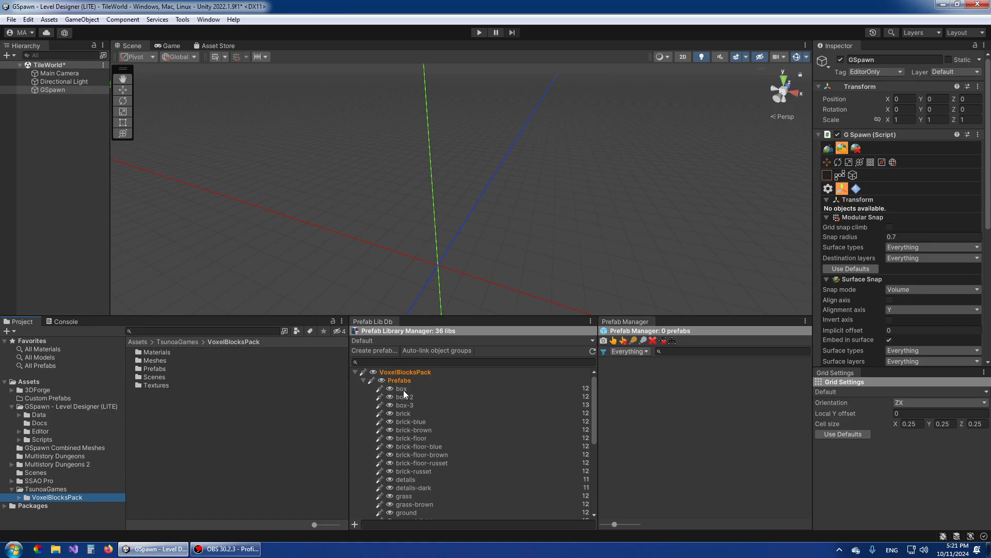
pyautogui.keyDown('alt'); pyautogui.moveTo(466, 244); pyautogui.dragTo(469, 250); pyautogui.keyUp('alt')
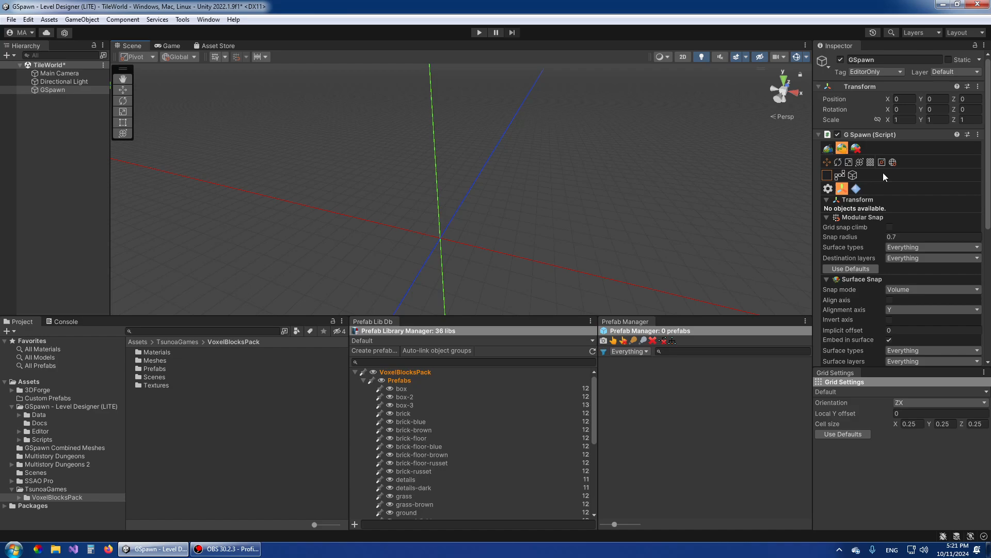
# Switch GSpawn to object spawning with the Box tool and reset the modular snap's vertical step
pyautogui.click(828, 148)
pyautogui.click(857, 165)
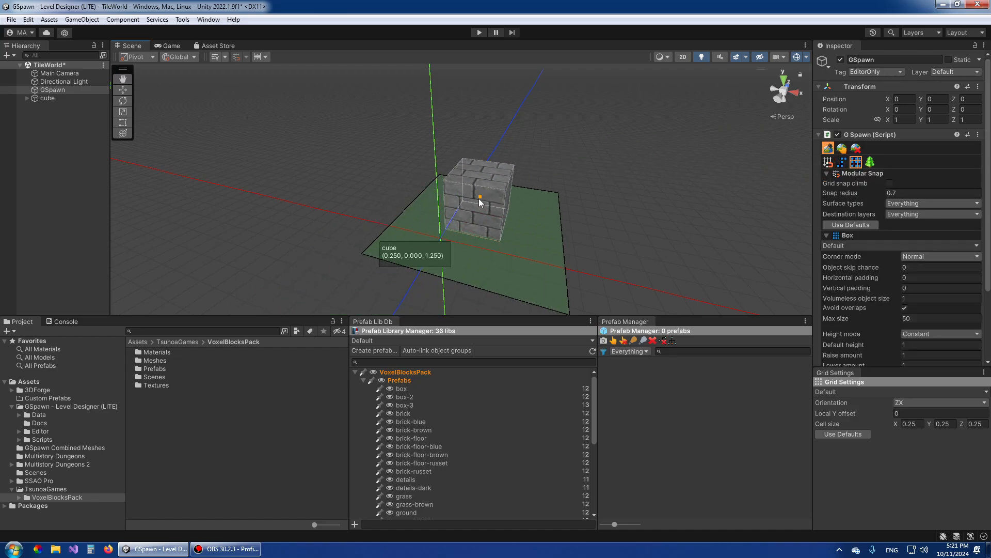
pyautogui.press('r')
# Filter the prefab libraries by "grass" and choose the cube-4-faces prefab from ground-light-with-grass for spawning
pyautogui.click(386, 362)
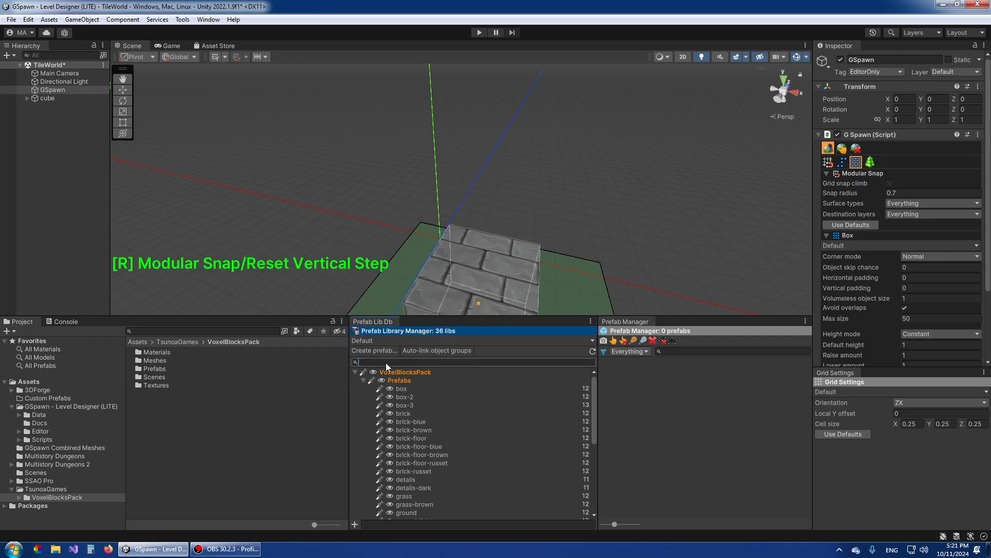
pyautogui.write('grass')
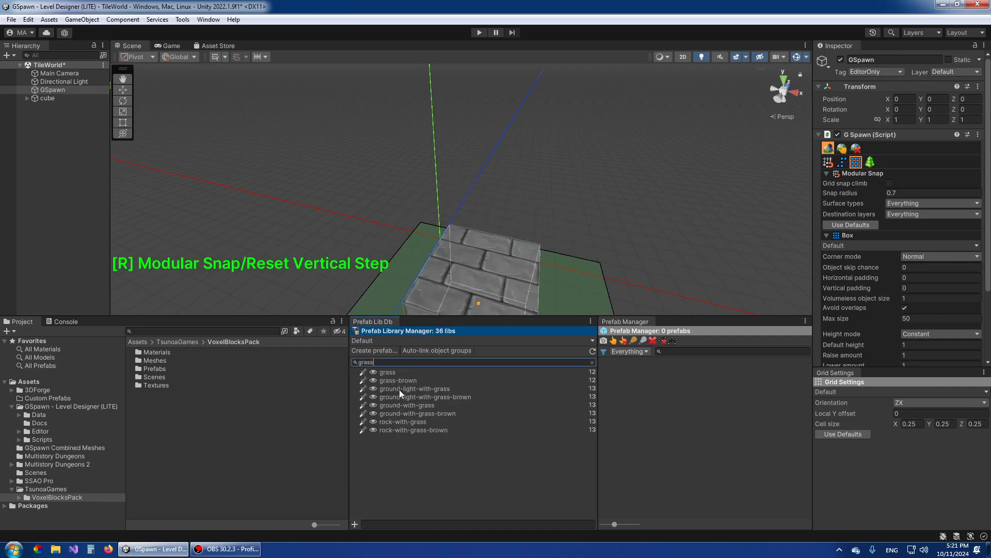
pyautogui.click(388, 388)
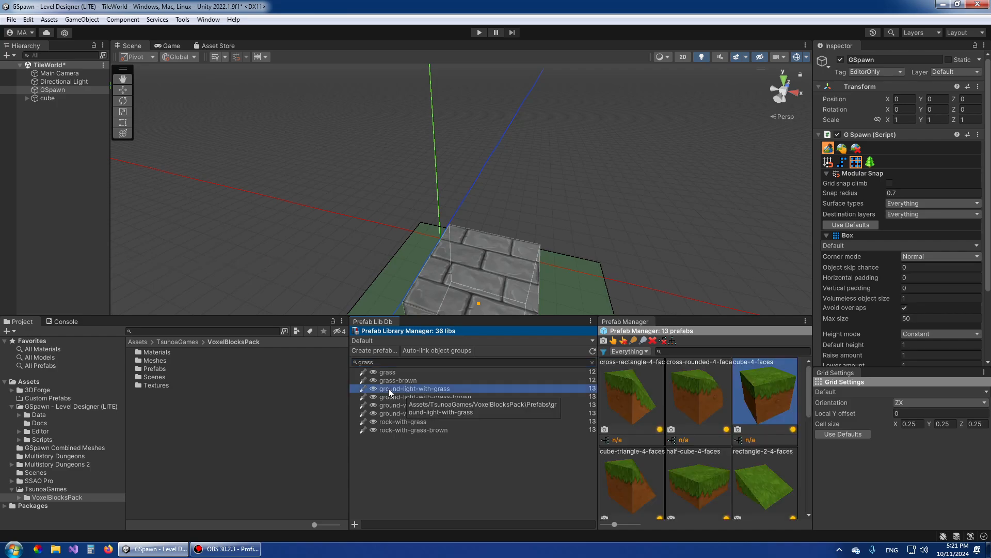
pyautogui.click(770, 405)
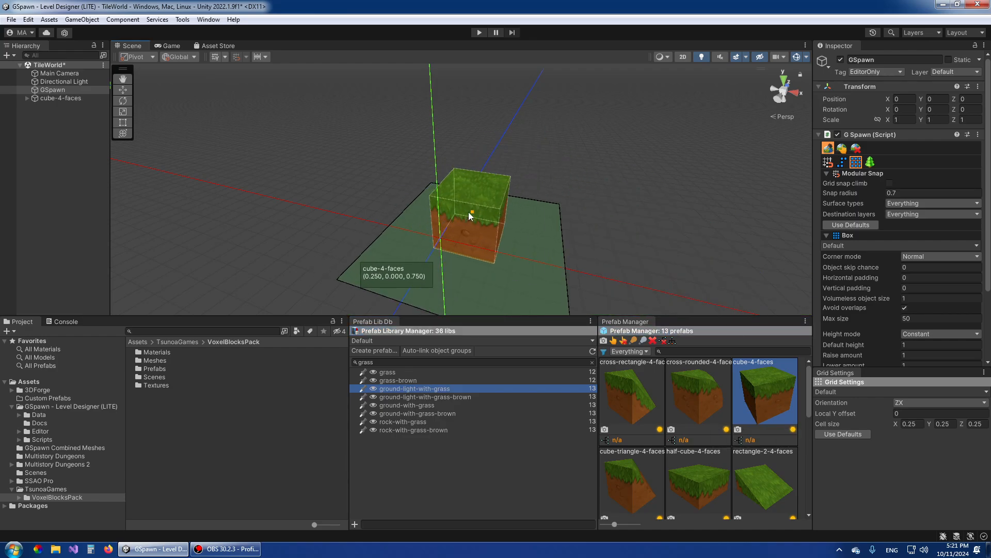
# Spawn a flat 18 × 1 × 18 box of grass cubes starting near the grid origin
pyautogui.keyDown('alt'); pyautogui.moveTo(470, 213); pyautogui.dragTo(504, 219); pyautogui.keyUp('alt')
pyautogui.scroll(-4, 504, 216)
pyautogui.moveTo(501, 207); pyautogui.dragTo(509, 219, button='middle')
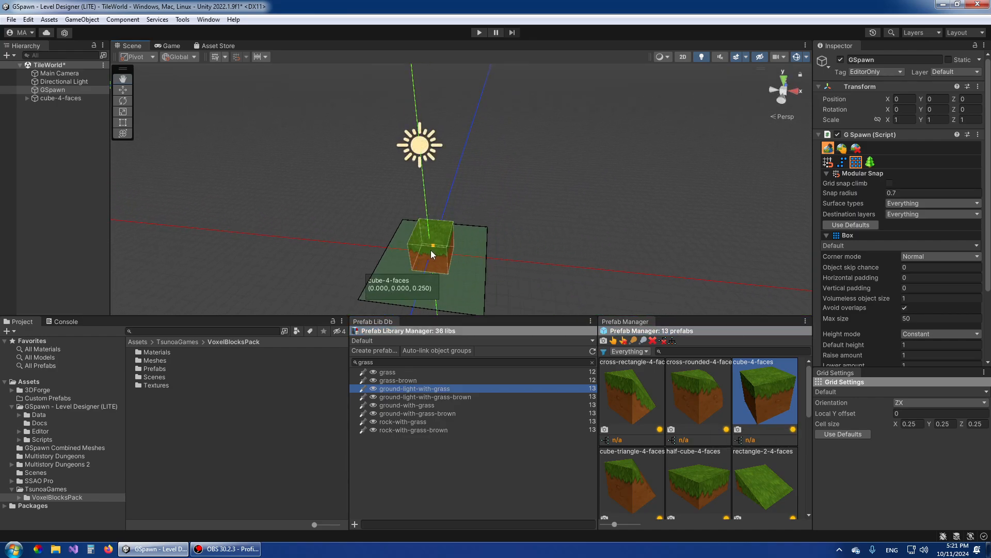
pyautogui.click(437, 248)
pyautogui.keyDown('alt'); pyautogui.moveTo(572, 189); pyautogui.dragTo(507, 197); pyautogui.keyUp('alt')
pyautogui.scroll(-3, 532, 192)
pyautogui.scroll(-3, 506, 197)
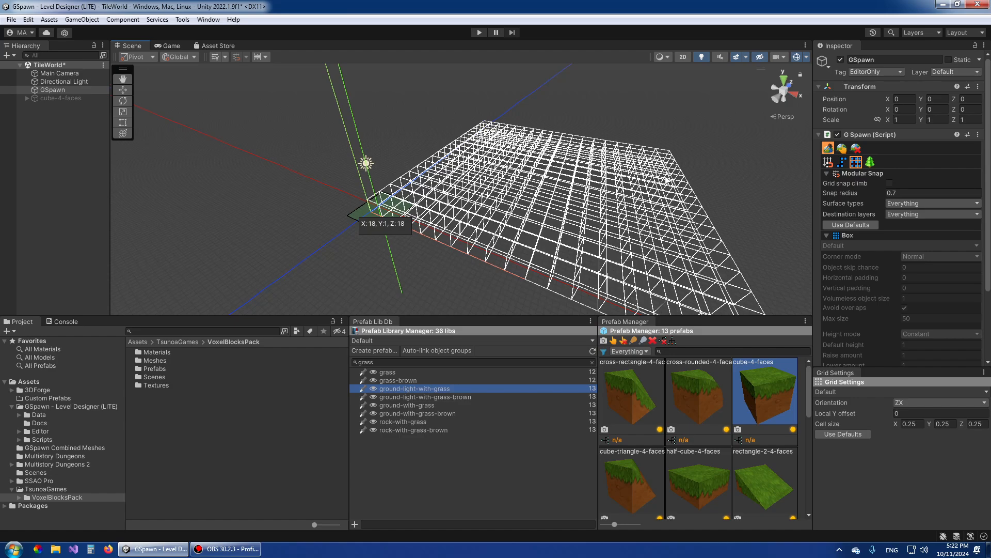
pyautogui.click(671, 179)
# Filter the prefab libraries by "brick" and open the plain brick library's prefabs
pyautogui.moveTo(385, 175); pyautogui.dragTo(409, 337, button='right')
pyautogui.click(383, 361)
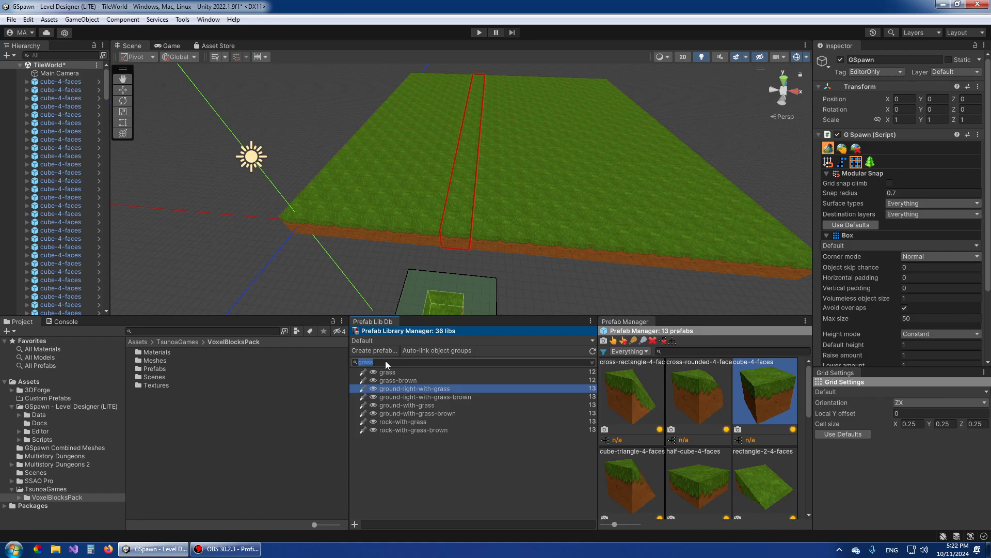
pyautogui.write('brick')
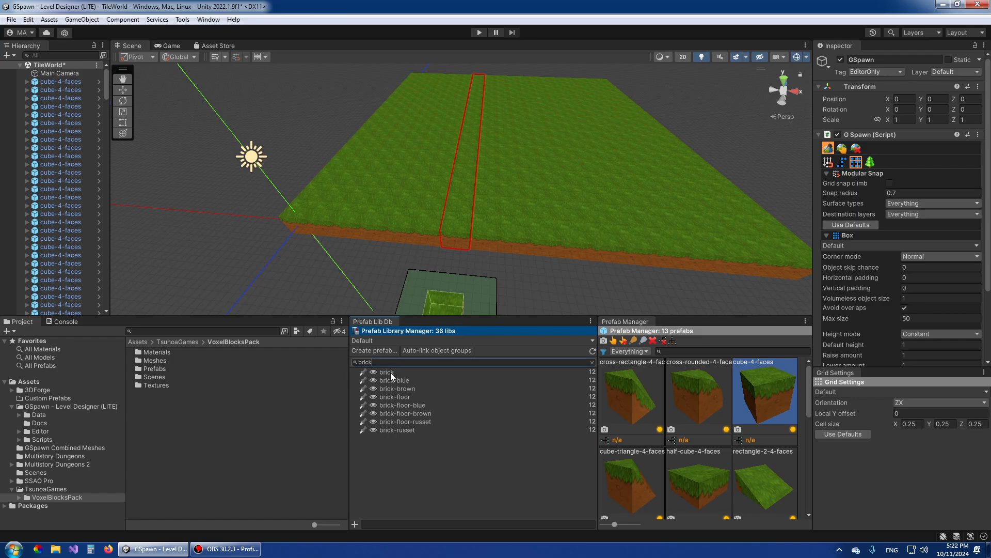
pyautogui.click(391, 372)
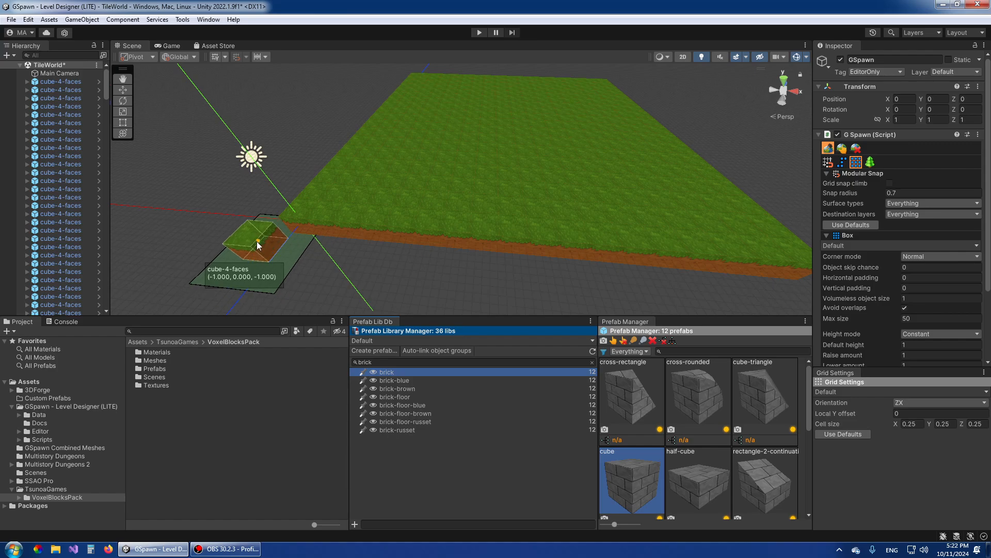
# Switch to object selection and place the brick cube prefab on the grass near its corner at (2, 1, 1.25)
pyautogui.click(844, 149)
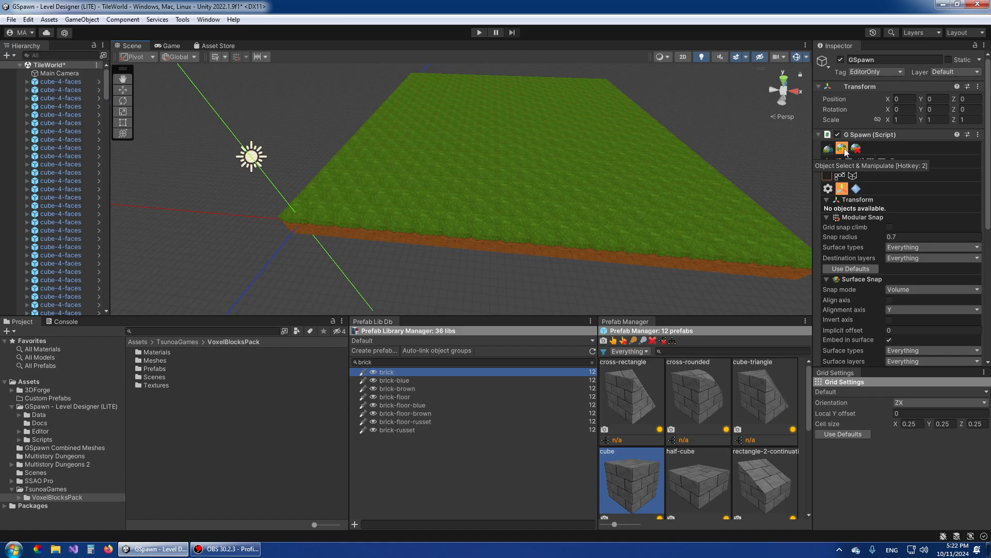
pyautogui.keyDown('alt'); pyautogui.moveTo(440, 201); pyautogui.dragTo(467, 205); pyautogui.keyUp('alt')
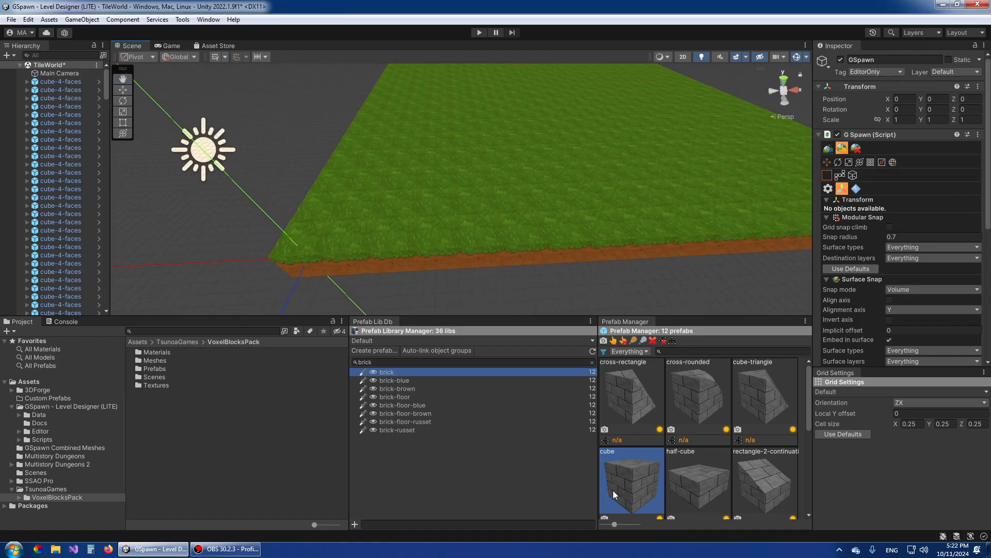
pyautogui.click(637, 489)
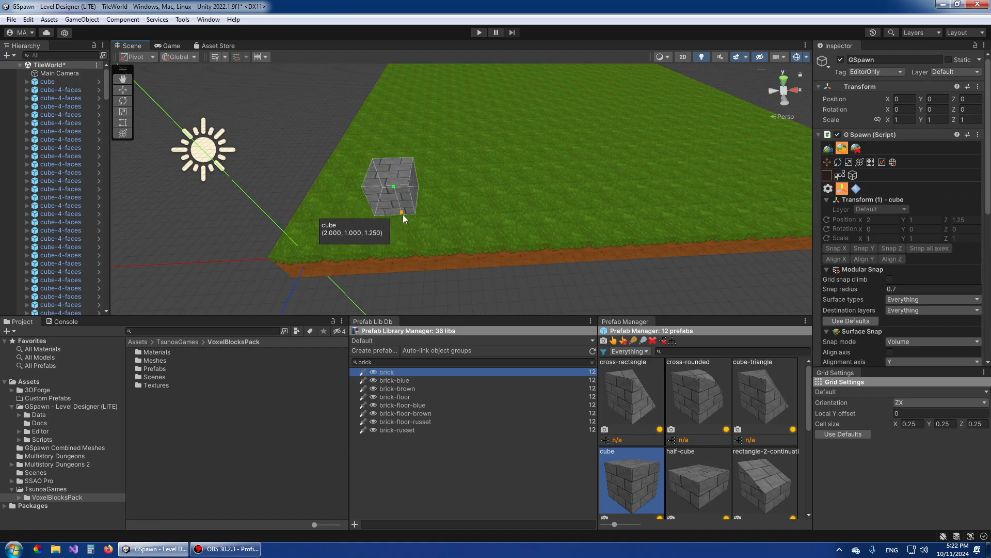
pyautogui.click(403, 214)
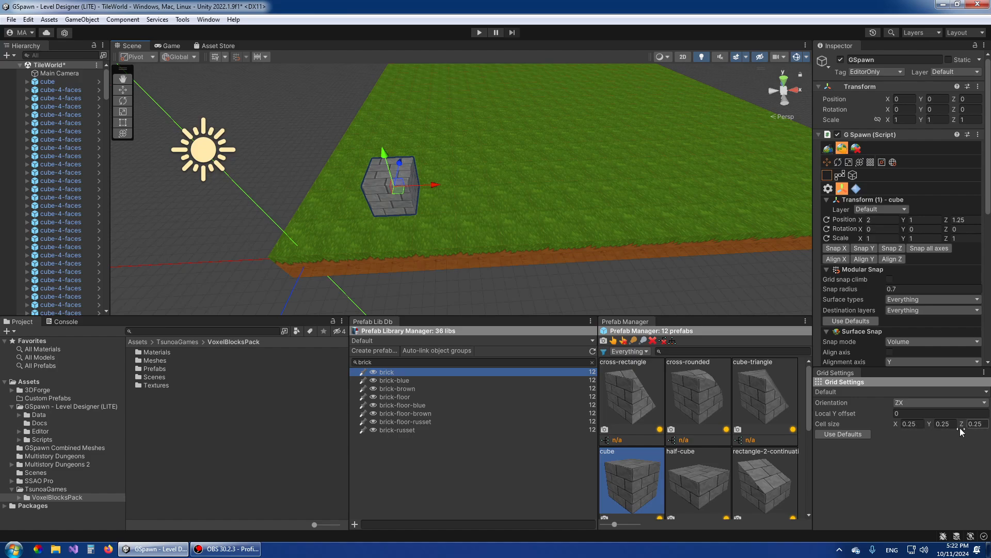
# Activate the extrude gizmo on the placed brick cube
pyautogui.moveTo(525, 260); pyautogui.dragTo(421, 245, button='right')
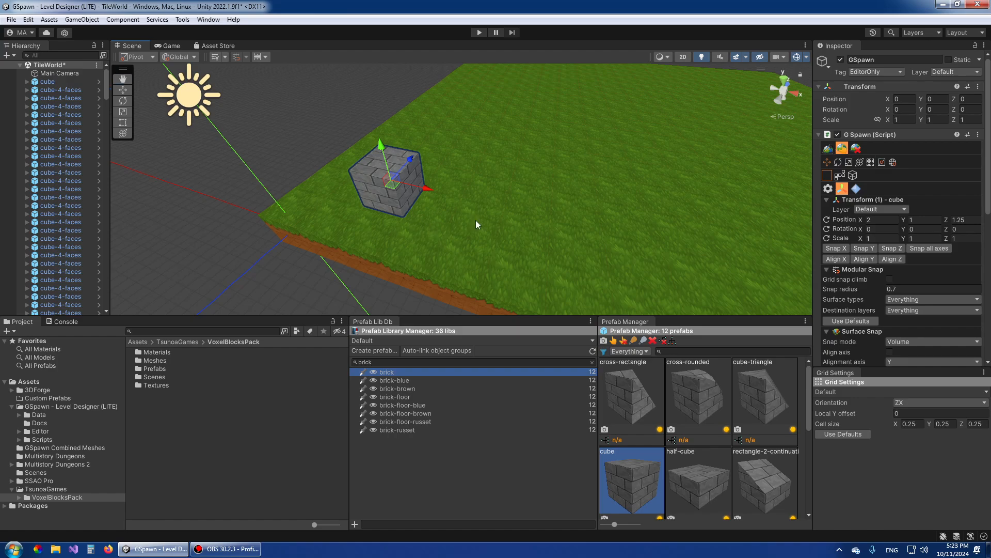
pyautogui.press('u')
pyautogui.press('w')
pyautogui.moveTo(471, 220); pyautogui.dragTo(377, 200, button='right')
pyautogui.press('s')
pyautogui.press('w')
pyautogui.press('s')
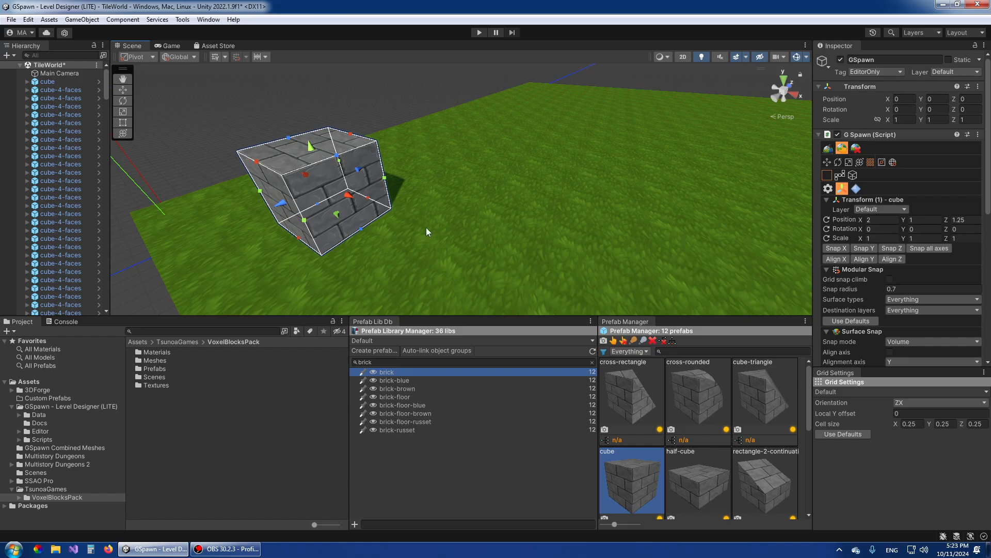
pyautogui.press('s')
pyautogui.moveTo(427, 232); pyautogui.dragTo(480, 243, button='right')
pyautogui.press('w')
pyautogui.press('s')
pyautogui.press('w')
pyautogui.press('s')
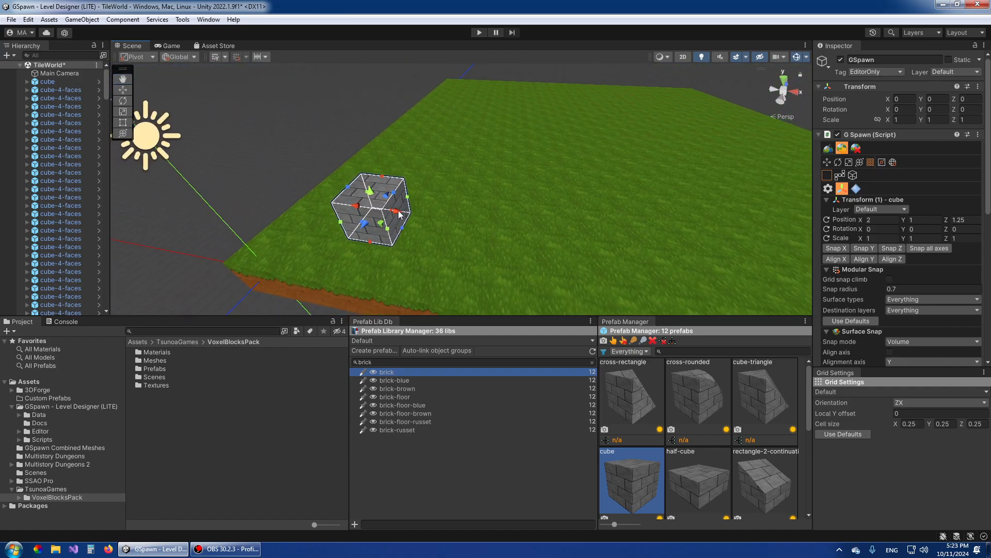
# Try extruding the brick cube across the grass into a one-block-high slab, and undo the extrusions
pyautogui.moveTo(398, 211); pyautogui.dragTo(732, 258)
pyautogui.moveTo(457, 146); pyautogui.dragTo(410, 191, button='right')
pyautogui.hotkey('ctrl', 'z')
pyautogui.moveTo(391, 191); pyautogui.dragTo(614, 124)
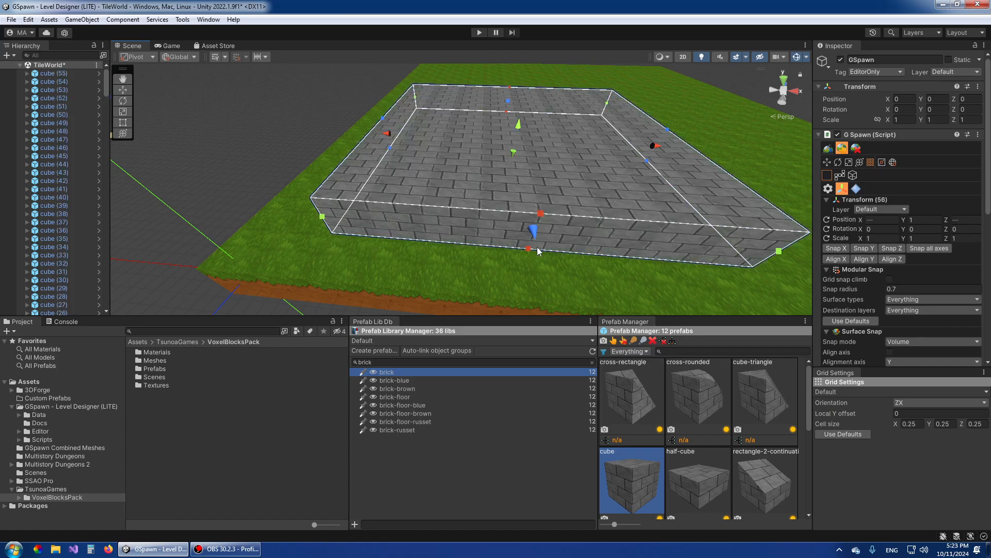
pyautogui.hotkey('ctrl', 'z')
pyautogui.moveTo(534, 248); pyautogui.dragTo(526, 230, button='right')
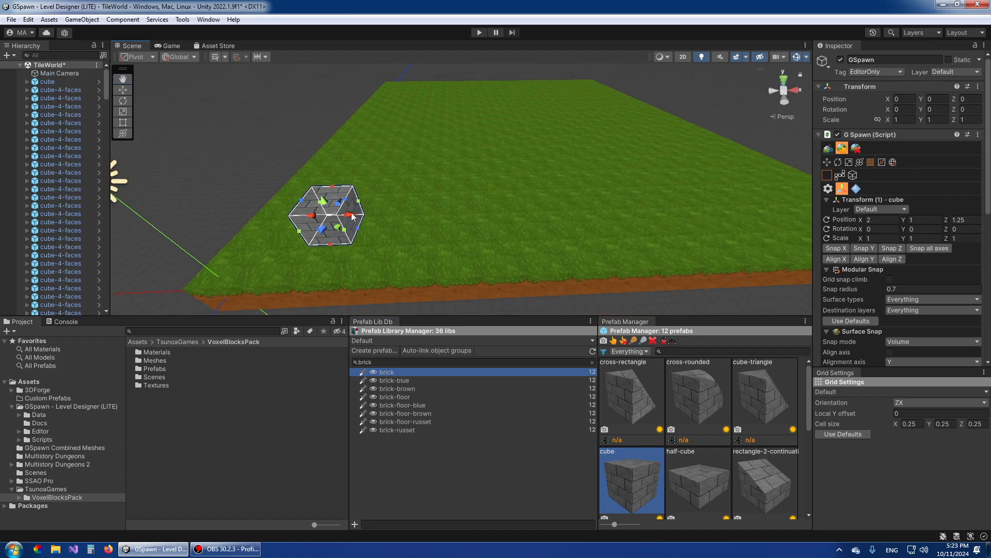
# Extrude the brick cube along X into a row of seven, and extrude the row's middle five cubes up one level
pyautogui.moveTo(353, 217); pyautogui.dragTo(549, 230)
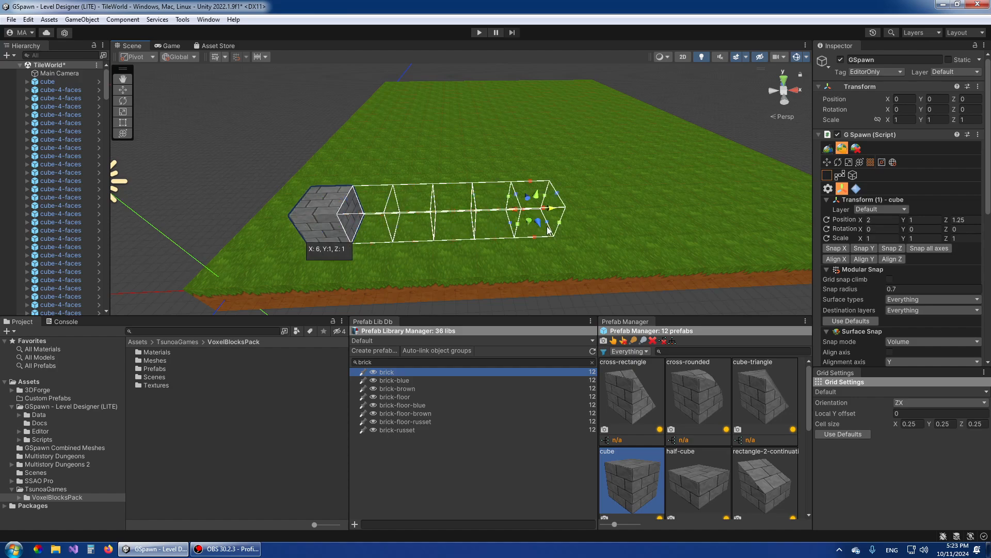
pyautogui.moveTo(562, 228); pyautogui.dragTo(561, 228)
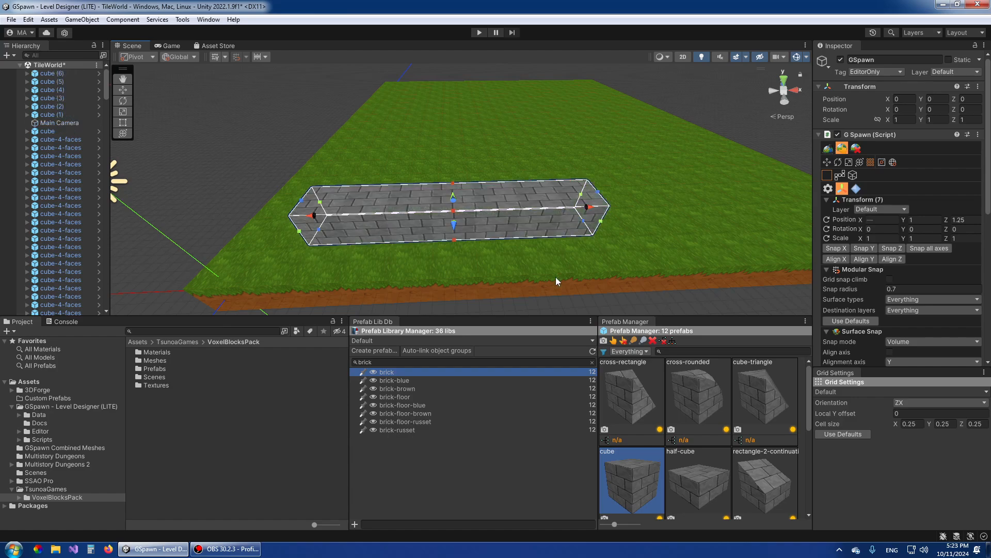
pyautogui.click(370, 231)
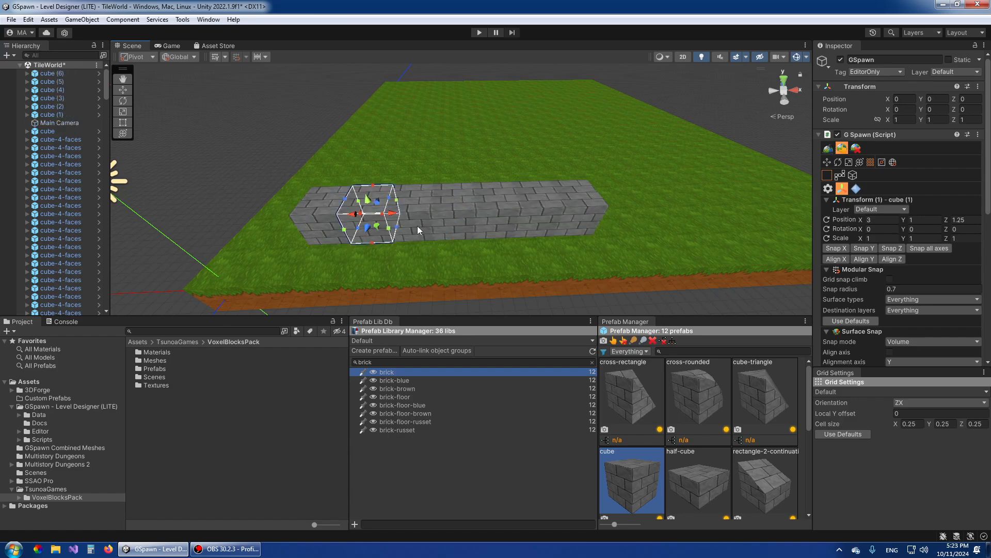
pyautogui.moveTo(418, 230); pyautogui.dragTo(516, 159)
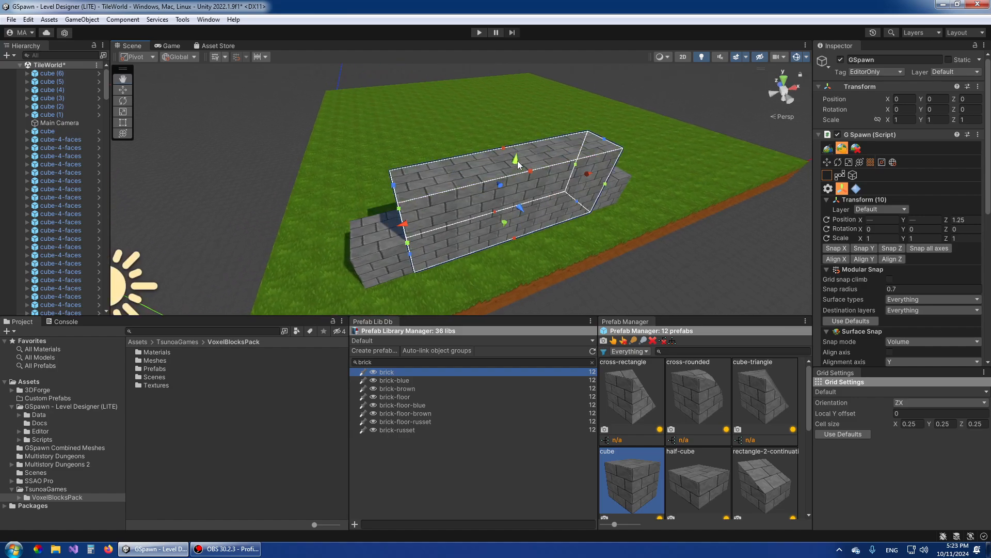
# Select the middle three cubes of the wall's second level and extrude them up one level
pyautogui.keyDown('ctrl'); pyautogui.click(421, 208); pyautogui.keyUp('ctrl')
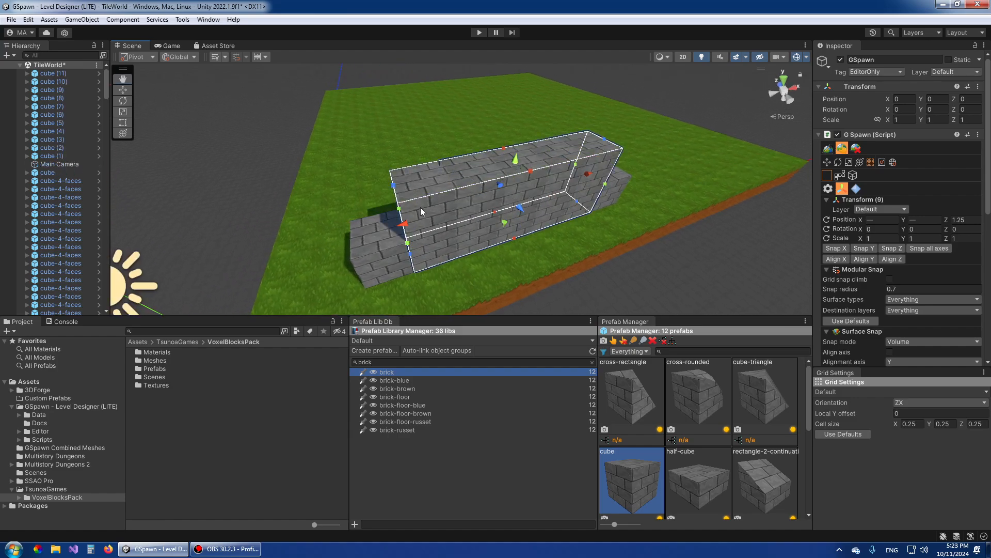
pyautogui.click(597, 160)
pyautogui.click(523, 192)
pyautogui.keyDown('ctrl'); pyautogui.click(520, 189); pyautogui.keyUp('ctrl')
pyautogui.keyDown('ctrl'); pyautogui.click(483, 198); pyautogui.keyUp('ctrl')
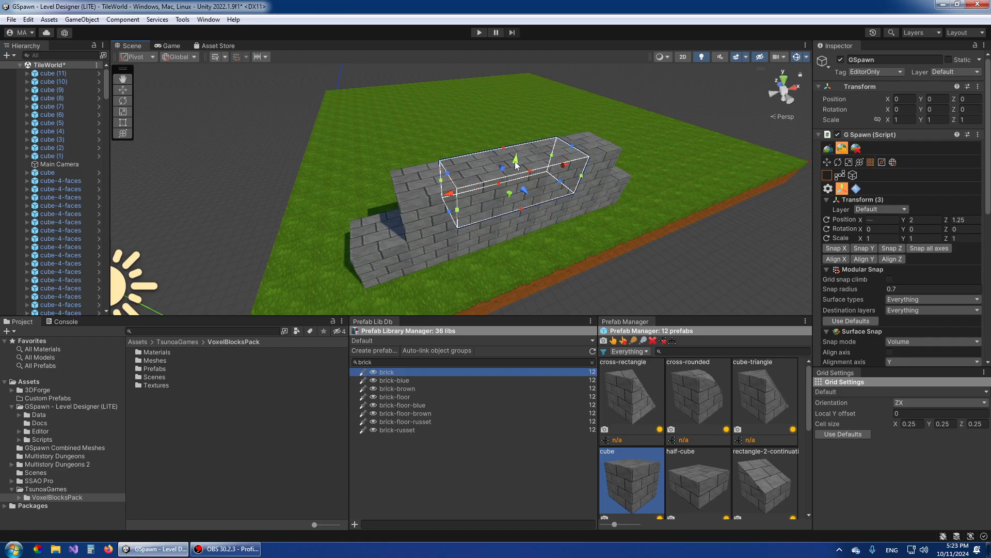
pyautogui.moveTo(515, 161); pyautogui.dragTo(519, 123)
# Select the centre cube of the wall's third level and extrude it up one level to form the peak
pyautogui.keyDown('alt'); pyautogui.moveTo(662, 219); pyautogui.dragTo(581, 221); pyautogui.keyUp('alt')
pyautogui.scroll(-5, 573, 215)
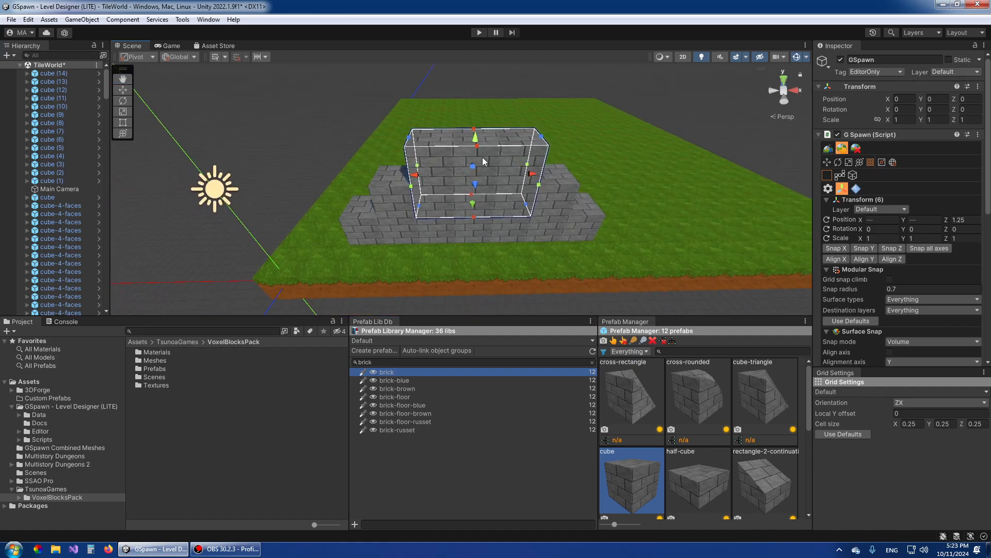
pyautogui.click(480, 142)
pyautogui.moveTo(475, 138); pyautogui.dragTo(517, 143)
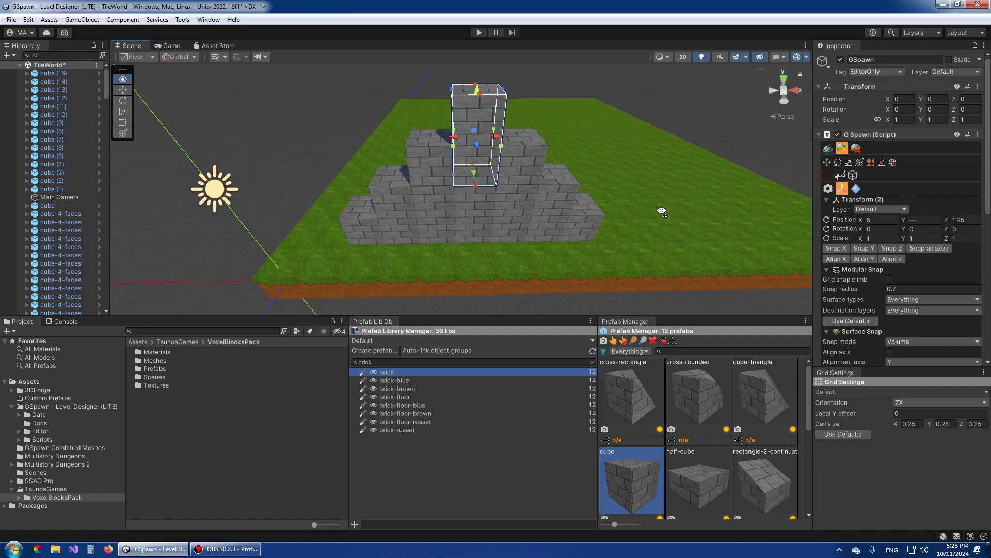
# Select the whole stepped brick wall, extrude one adjoining copy of it along X, and clear the selection
pyautogui.keyDown('alt'); pyautogui.moveTo(661, 211); pyautogui.dragTo(435, 202); pyautogui.keyUp('alt')
pyautogui.hotkey('shift', 'a')
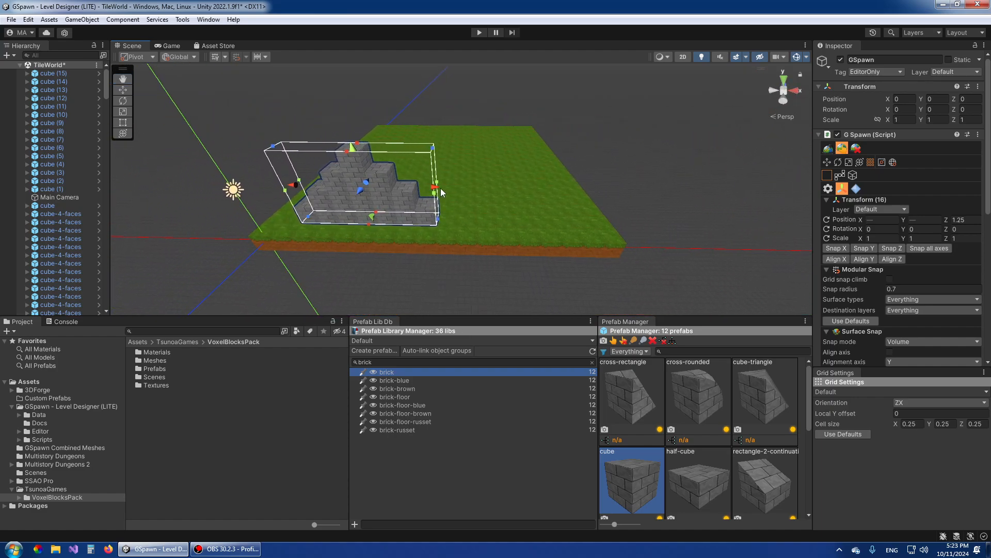
pyautogui.moveTo(435, 187)
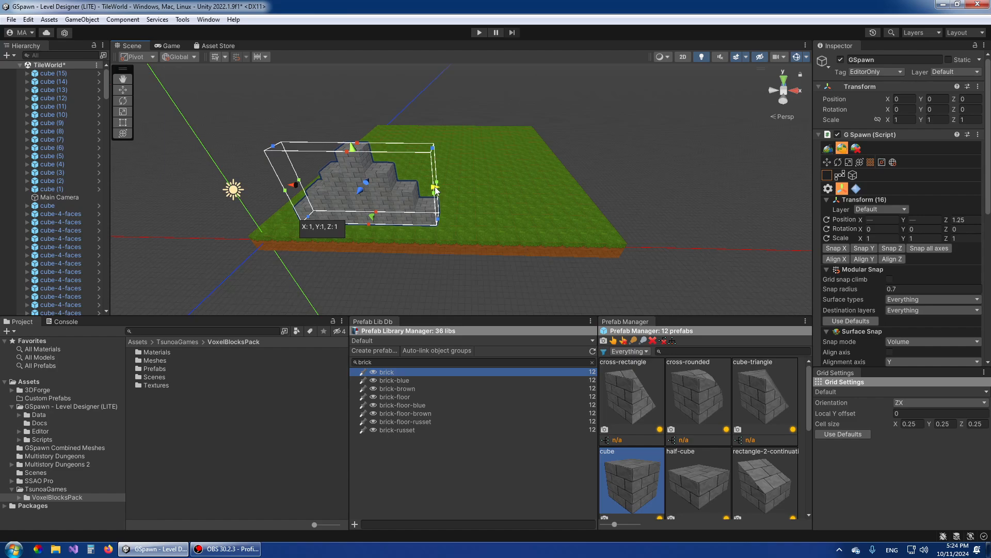
pyautogui.moveTo(440, 187); pyautogui.dragTo(586, 189)
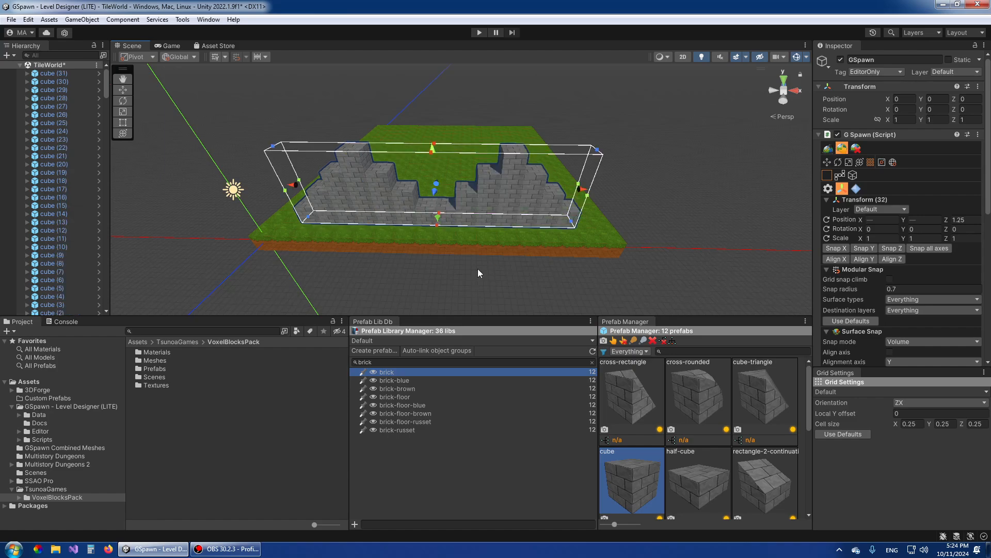
pyautogui.click(474, 268)
pyautogui.keyDown('alt'); pyautogui.moveTo(474, 268); pyautogui.dragTo(447, 245); pyautogui.keyUp('alt')
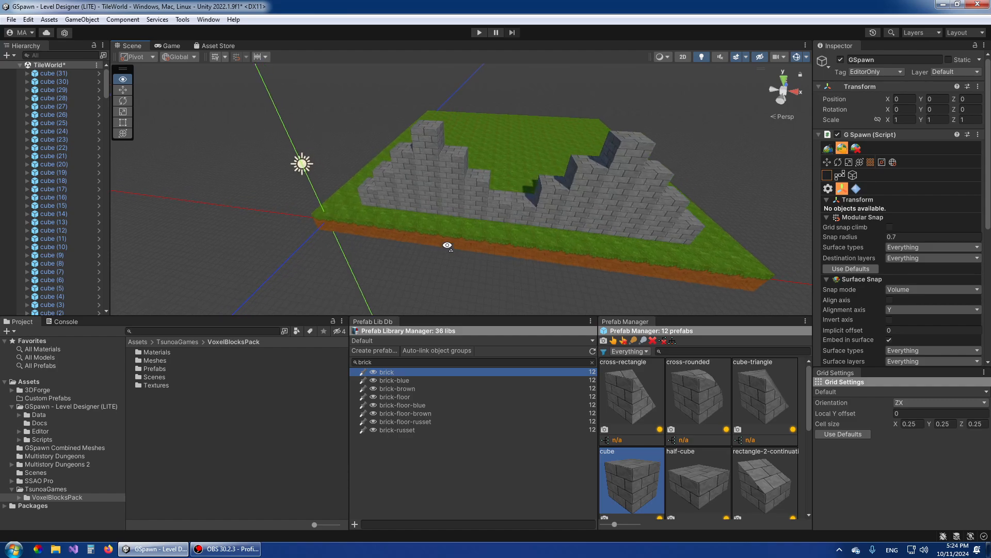
pyautogui.press('w')
pyautogui.moveTo(447, 245); pyautogui.dragTo(475, 227, button='right')
pyautogui.press('s')
pyautogui.moveTo(484, 277); pyautogui.dragTo(481, 284, button='middle')
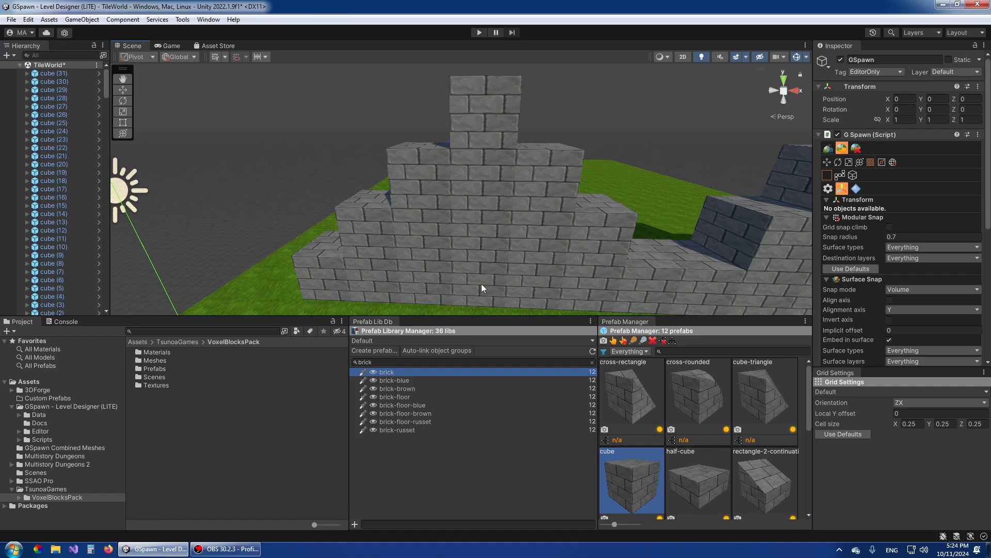
# Find the prefab library named details, open it and choose the wood-stairs-2 prefab for spawning
pyautogui.keyDown('alt'); pyautogui.moveTo(478, 282); pyautogui.dragTo(609, 242); pyautogui.keyUp('alt')
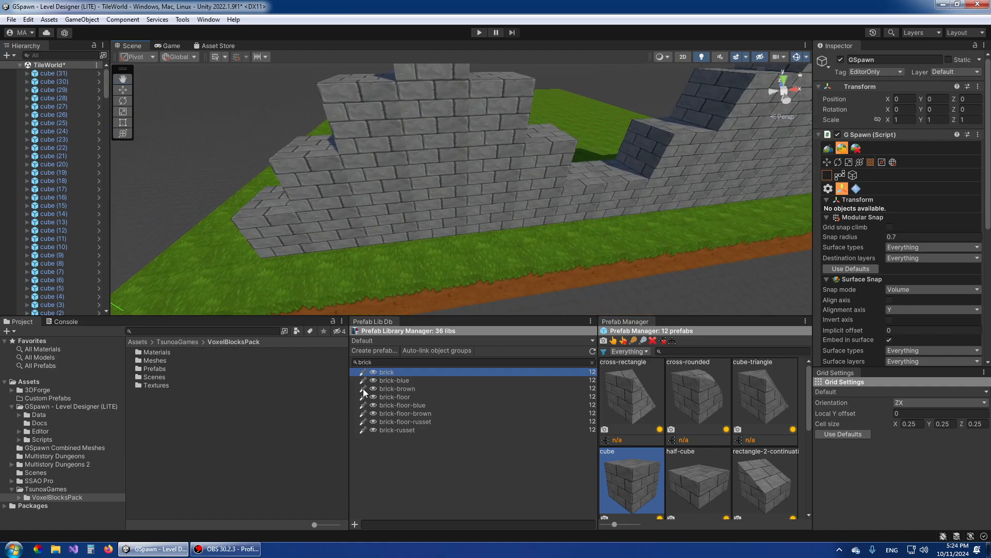
pyautogui.click(377, 363)
pyautogui.write('details')
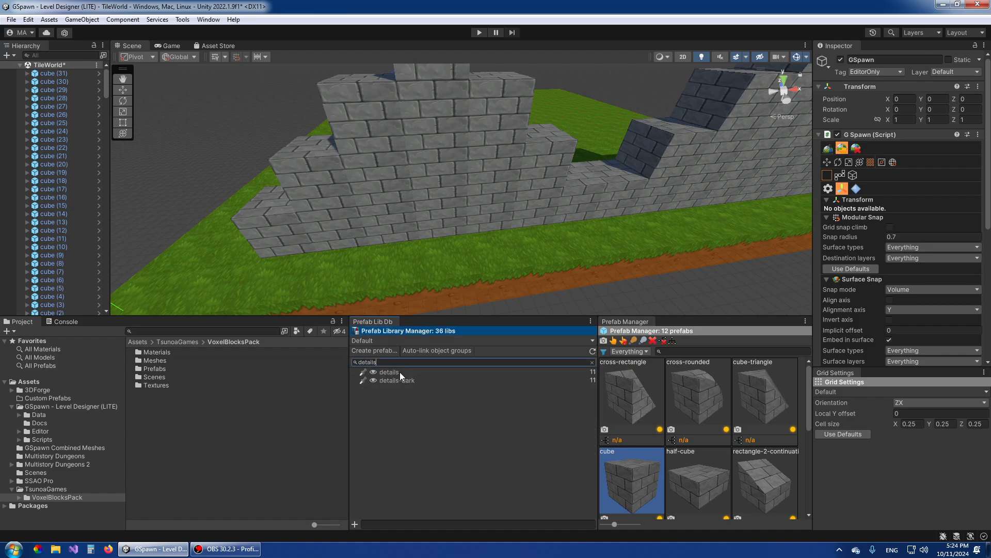
pyautogui.click(400, 372)
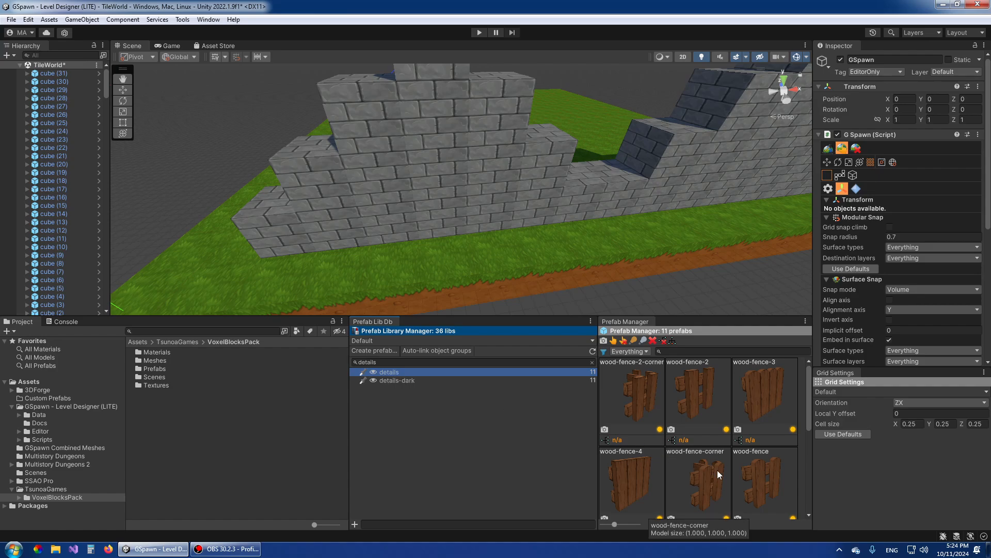
pyautogui.click(809, 412)
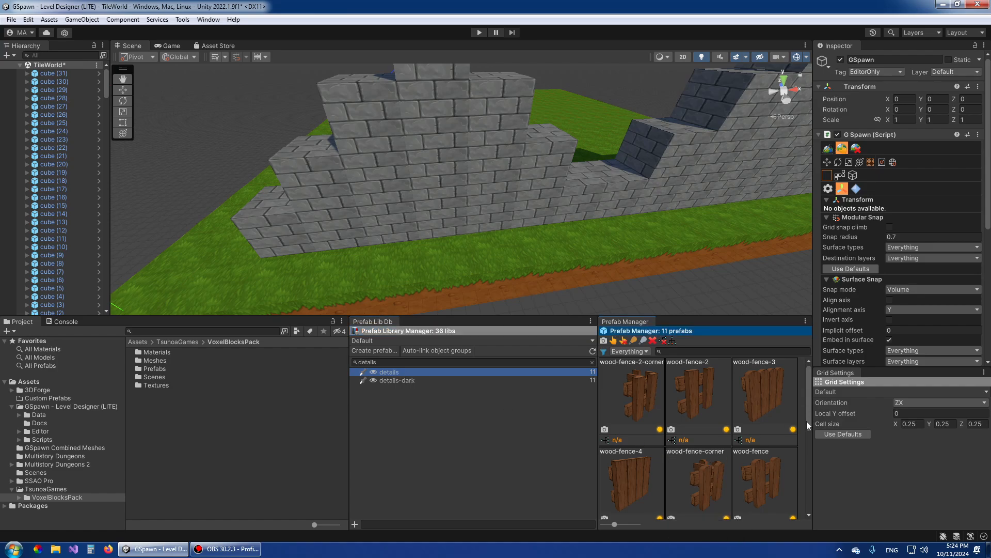
pyautogui.moveTo(598, 421)
pyautogui.mouseDown()
pyautogui.moveTo(652, 420)
pyautogui.moveTo(592, 420)
pyautogui.mouseUp()
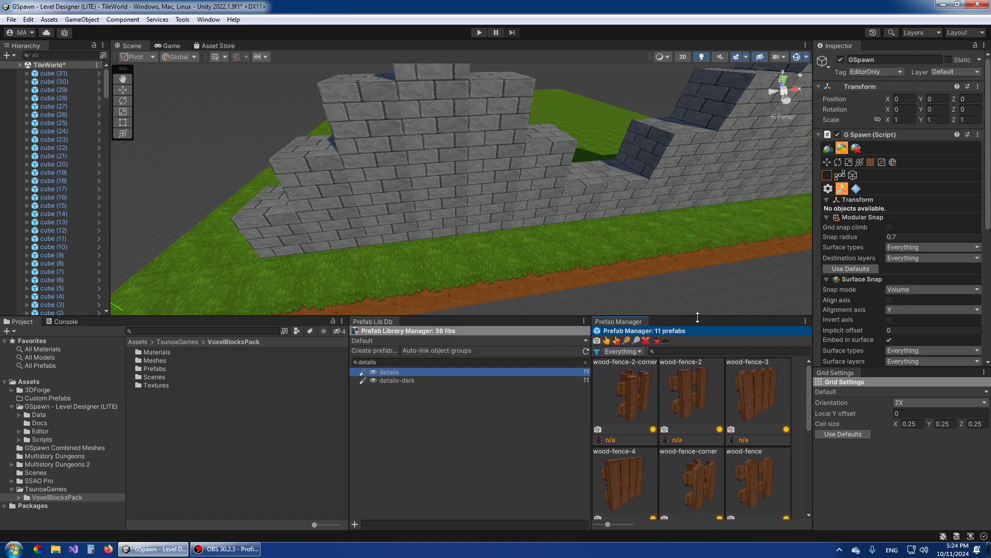
pyautogui.moveTo(698, 317)
pyautogui.mouseDown()
pyautogui.moveTo(699, 433)
pyautogui.moveTo(706, 308)
pyautogui.mouseUp()
pyautogui.moveTo(808, 402); pyautogui.dragTo(807, 431)
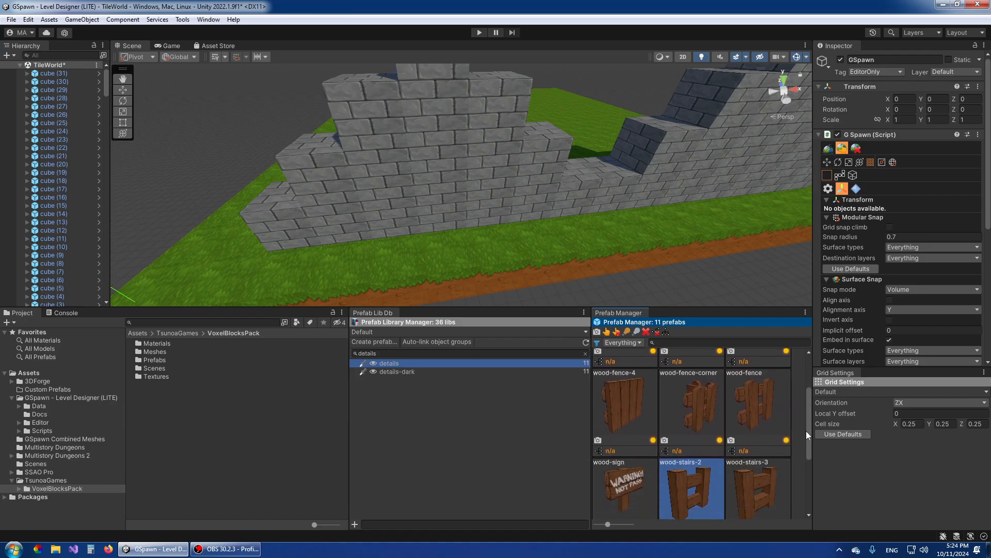
pyautogui.moveTo(673, 308); pyautogui.dragTo(678, 295)
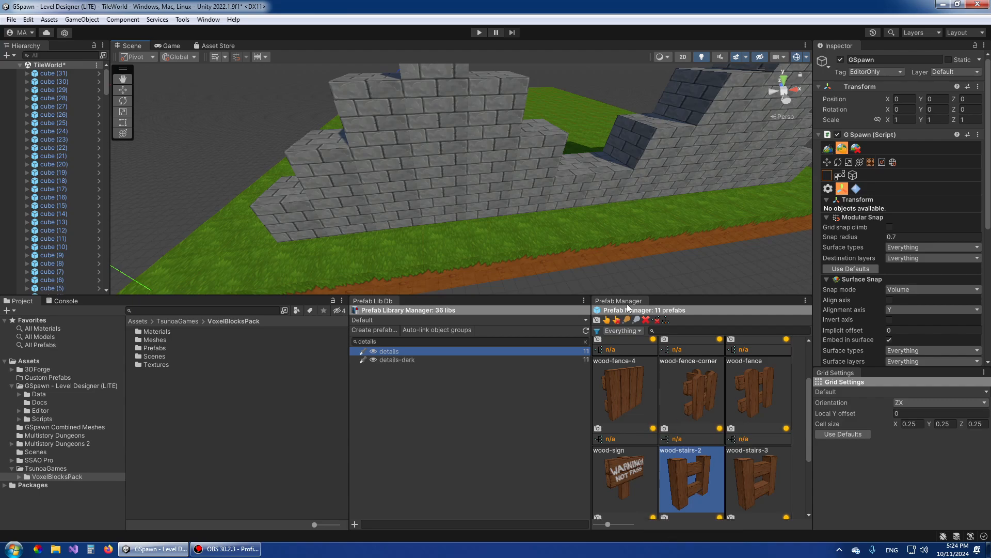
pyautogui.click(657, 296)
pyautogui.moveTo(657, 296); pyautogui.dragTo(657, 325)
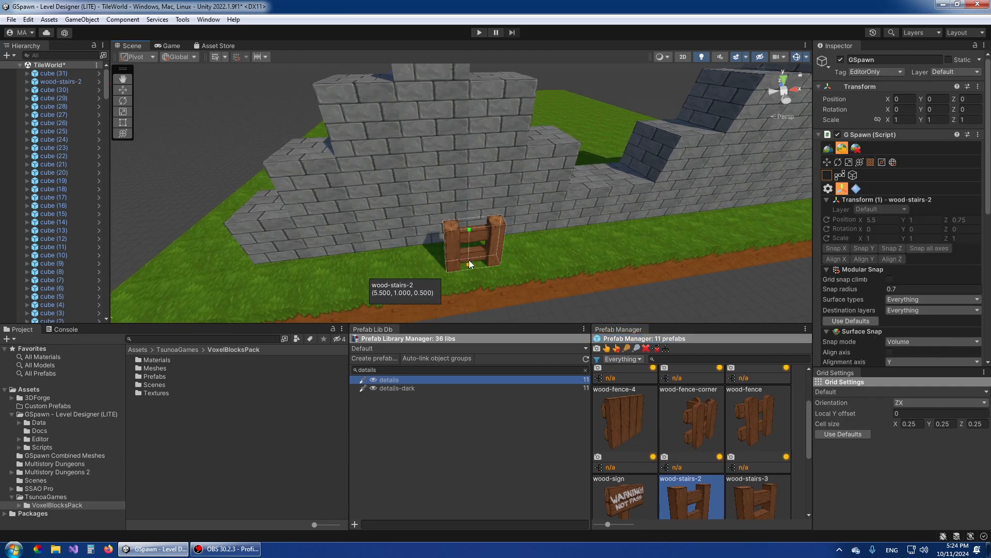
# Reset the wood-stairs-2 guide's vertical step and try it over the ground in front of the brick wall
pyautogui.scroll(-10, 448, 253)
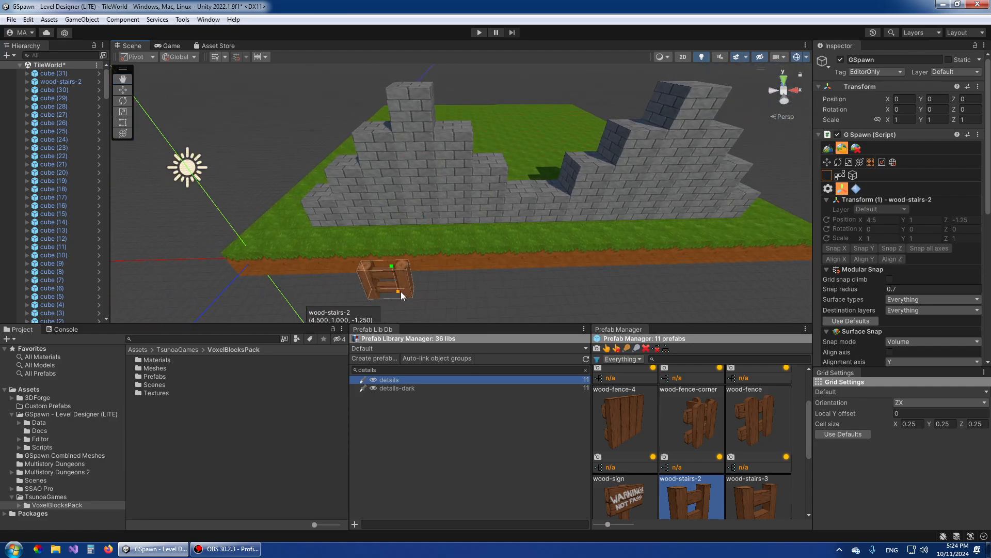
pyautogui.press('r')
pyautogui.scroll(3, 431, 296)
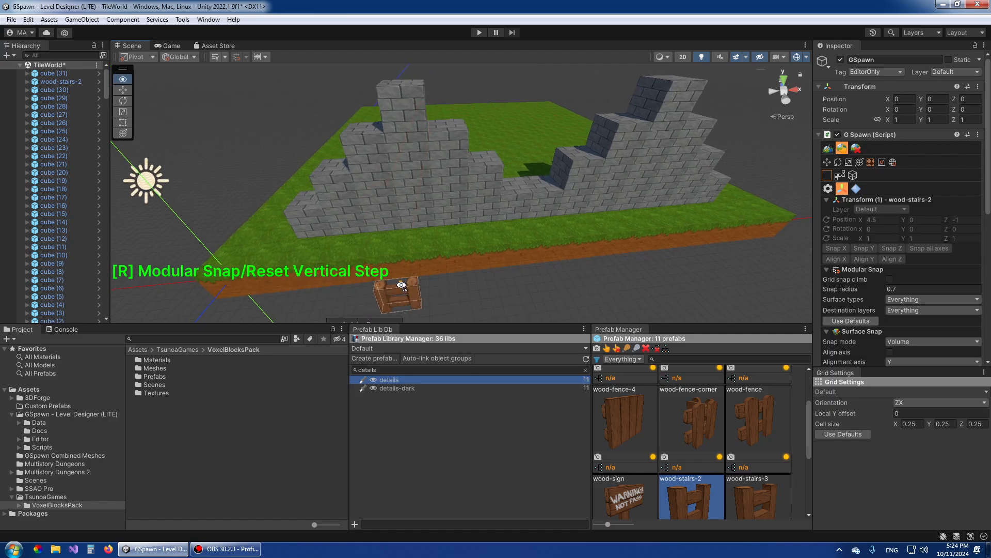
pyautogui.moveTo(457, 245); pyautogui.dragTo(413, 246, button='right')
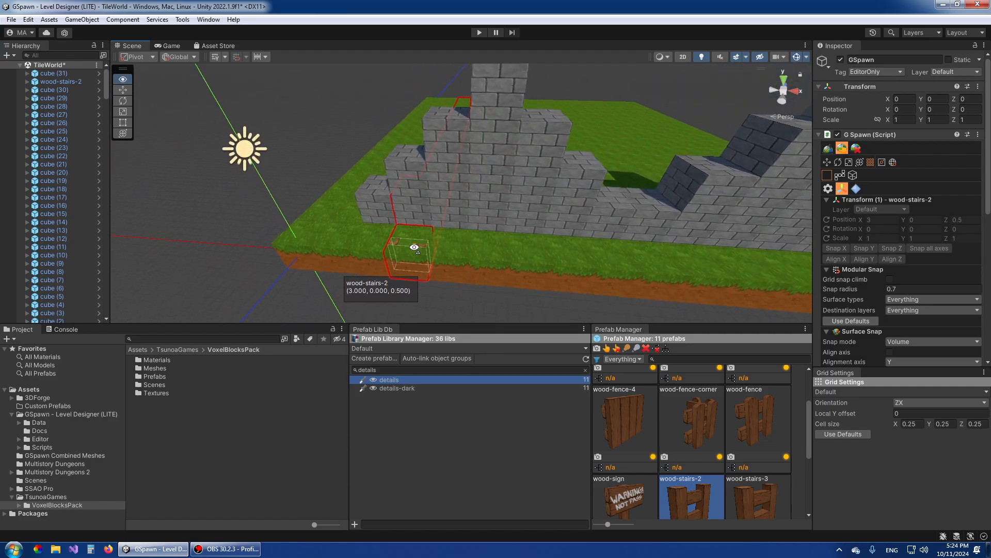
pyautogui.scroll(-3, 415, 248)
pyautogui.moveTo(464, 268); pyautogui.dragTo(468, 267, button='right')
pyautogui.scroll(3, 469, 267)
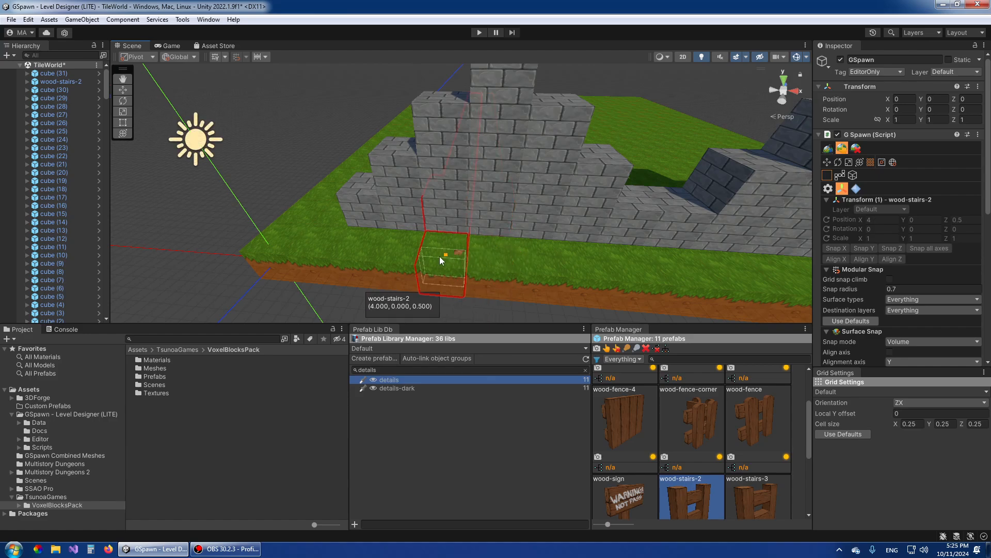
pyautogui.scroll(-3, 472, 286)
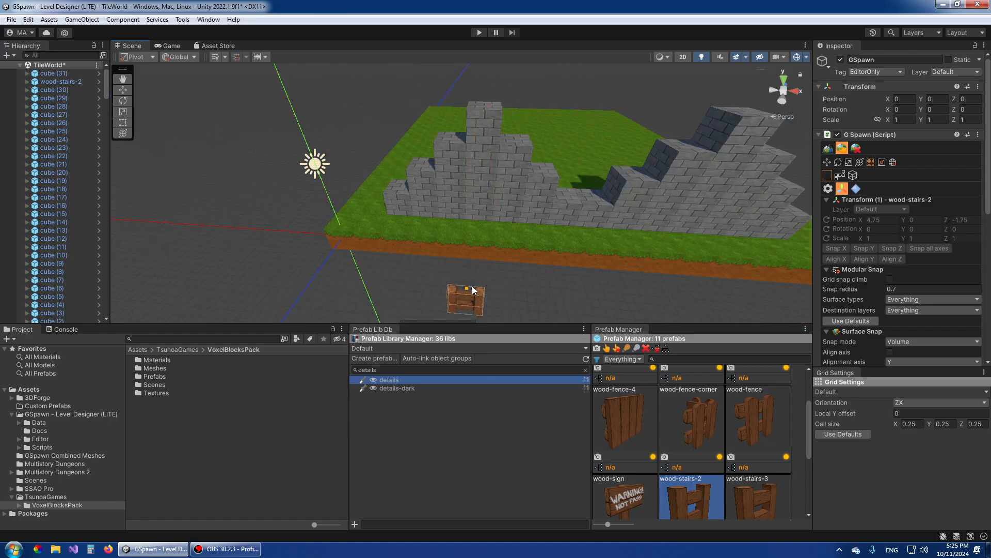
pyautogui.scroll(5, 471, 273)
pyautogui.scroll(-3, 351, 272)
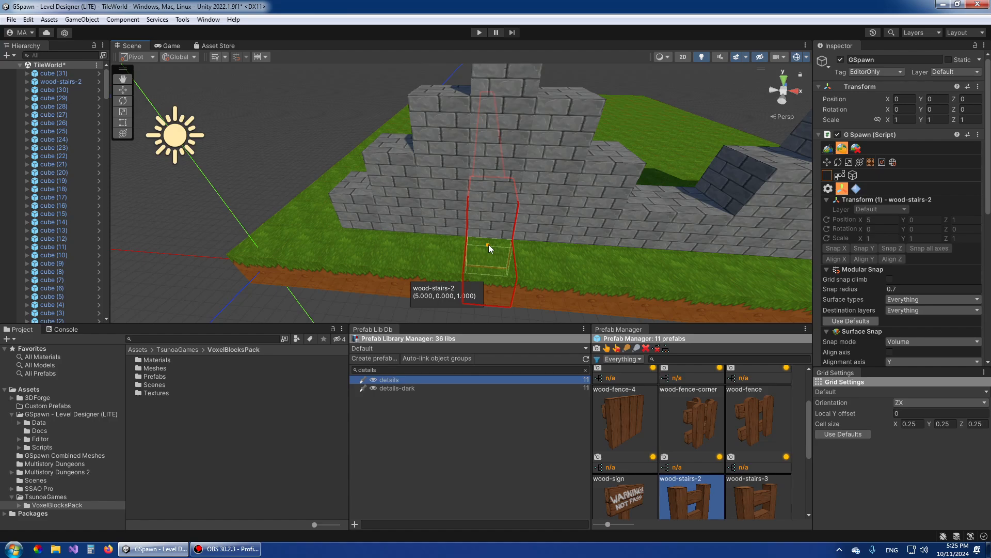
# Try the vertical snap steps on the wood-stairs-2 guide, raising it above the grass and lowering it to Y -0.25
pyautogui.press('e')
pyautogui.press('e')
pyautogui.press('e')
pyautogui.press('e')
pyautogui.press('e')
pyautogui.press('q')
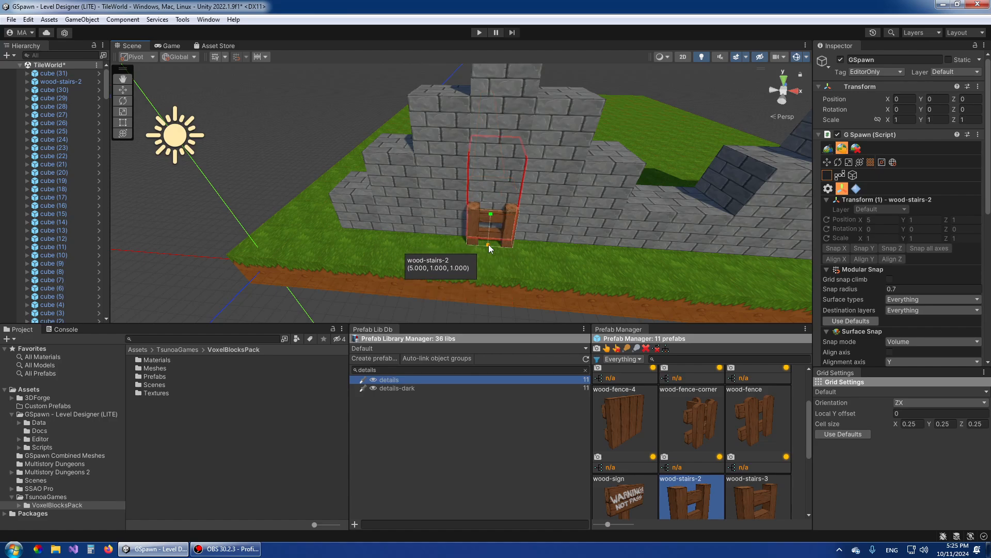
pyautogui.press('q')
pyautogui.press('q')
pyautogui.press('q')
pyautogui.press('q')
pyautogui.press('q')
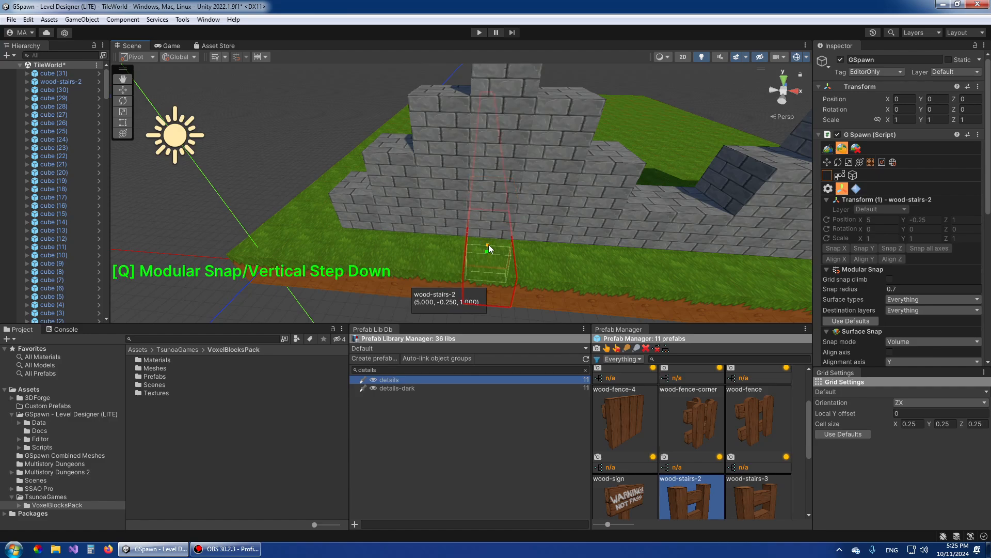
# Raise the wood-stairs-2 guide back to Y 1 in vertical steps, and reset the vertical step
pyautogui.press('e')
pyautogui.press('e')
pyautogui.press('e')
pyautogui.press('e')
pyautogui.press('e')
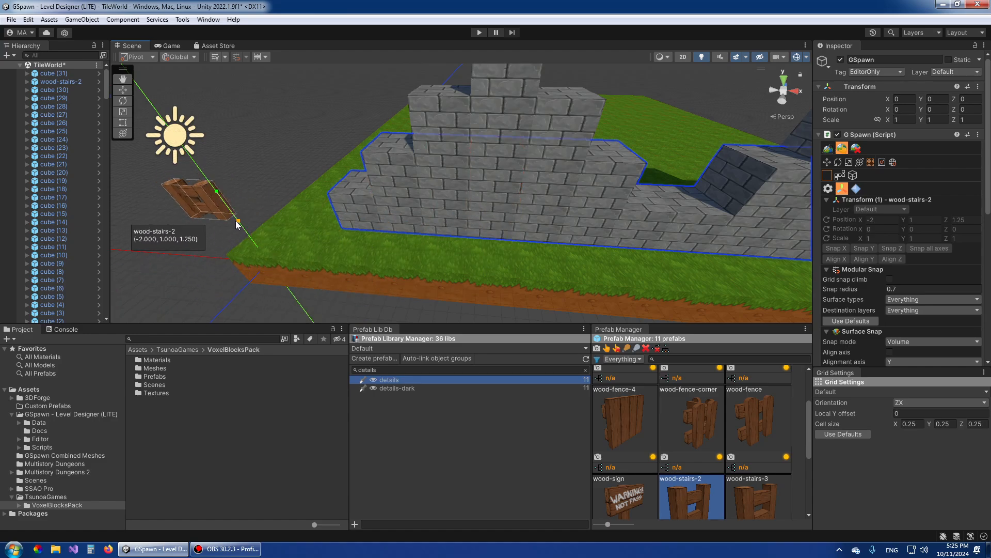
pyautogui.press('r')
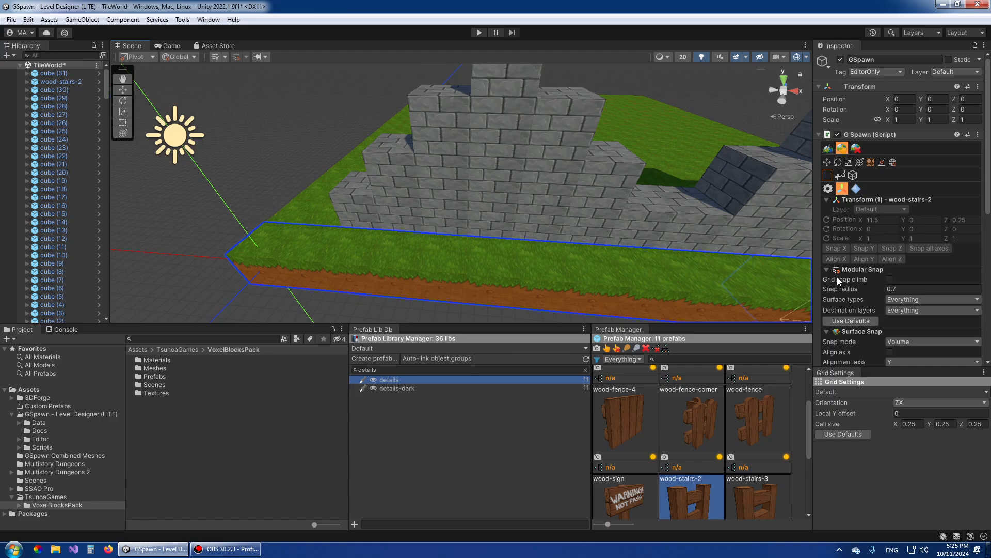
# Enable Grid snap climb, try it on and off with the stairs guide against the wall, and leave it off
pyautogui.click(890, 279)
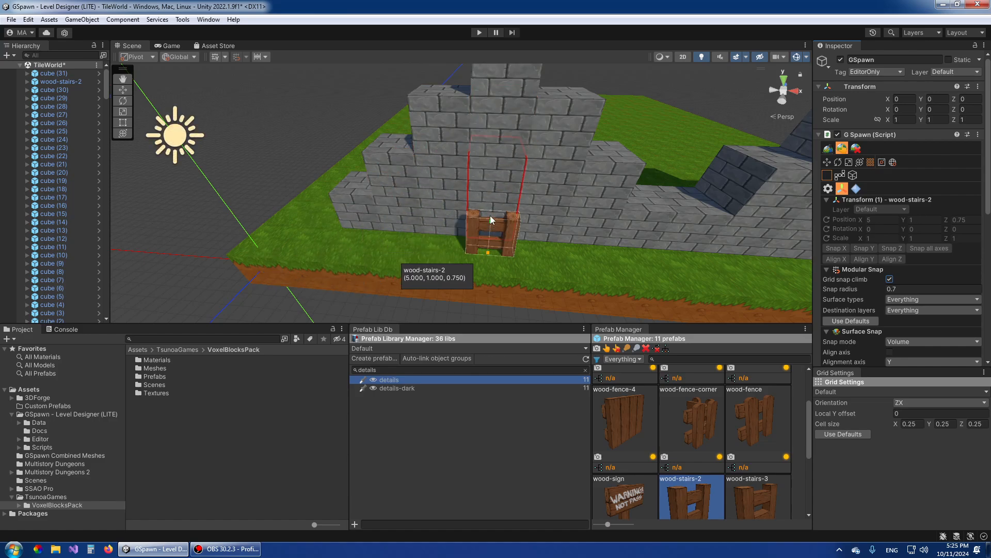
pyautogui.scroll(-3, 506, 235)
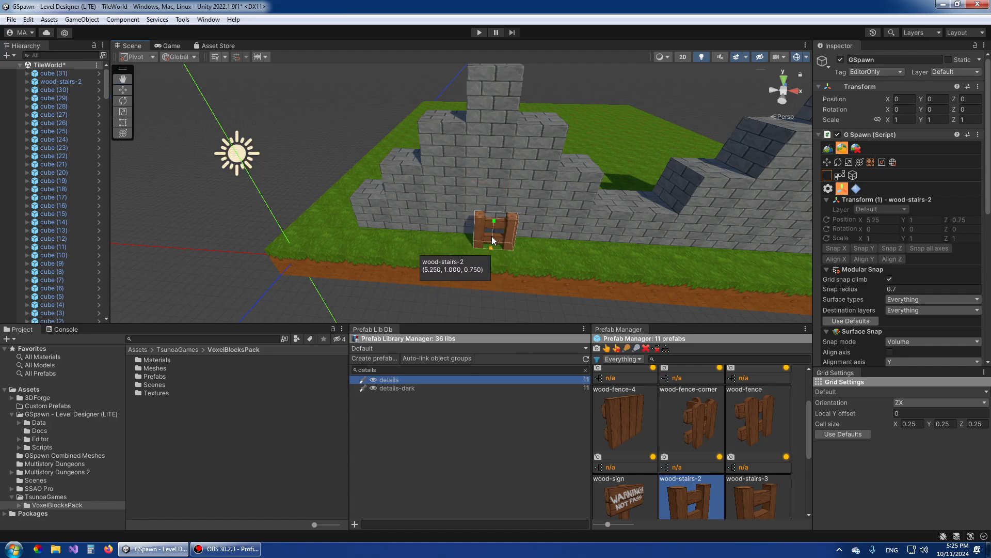
pyautogui.hotkey('shift', 'c')
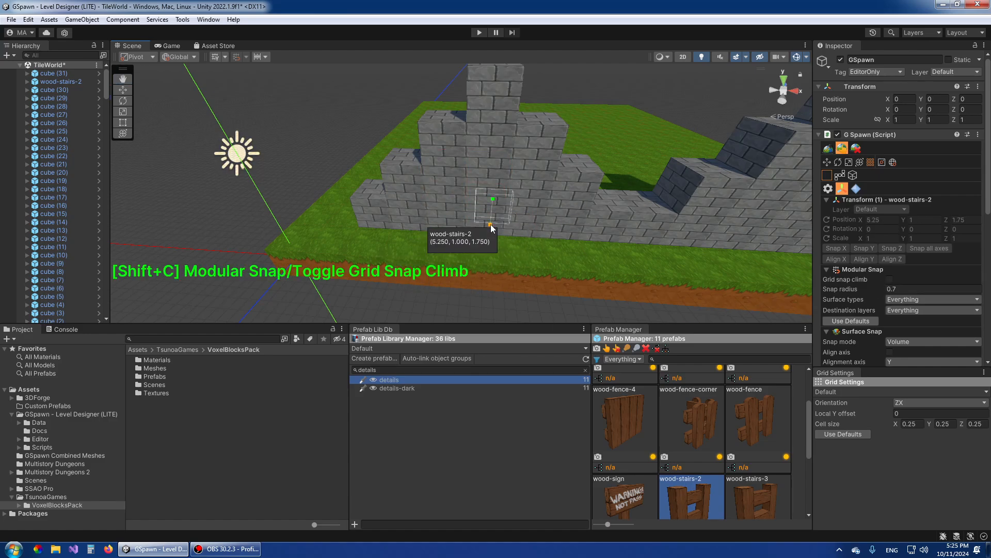
pyautogui.hotkey('shift', 'c')
pyautogui.hotkey('shift', 'c')
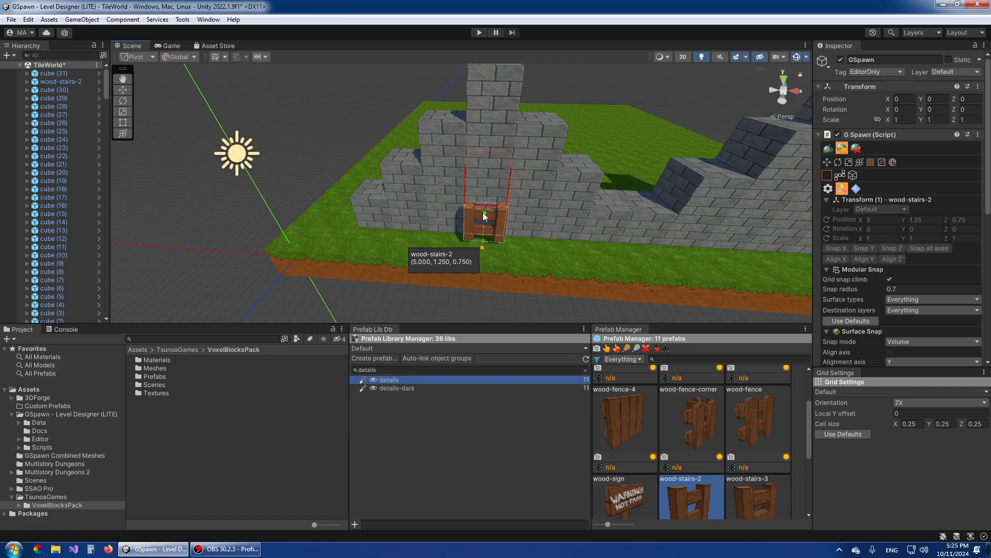
pyautogui.moveTo(484, 219); pyautogui.dragTo(479, 220, button='right')
pyautogui.hotkey('shift', 'c')
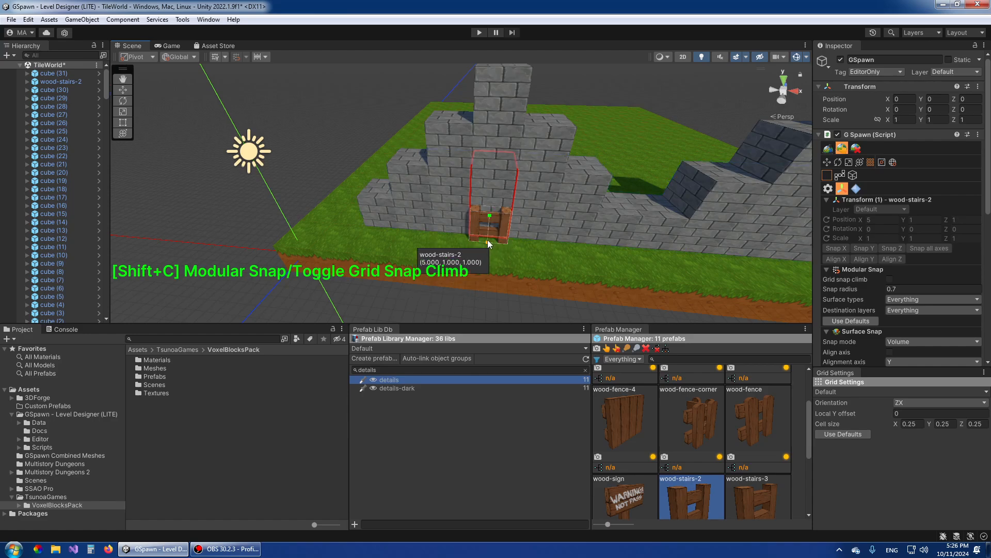
# Spawn wood-stairs-2 at (5, 1, 1) in front of the first peak and extrude it upward into a four-piece ladder
pyautogui.click(487, 239)
pyautogui.moveTo(558, 258); pyautogui.dragTo(441, 240, button='right')
pyautogui.moveTo(439, 234); pyautogui.dragTo(435, 119)
pyautogui.moveTo(435, 119); pyautogui.dragTo(552, 246, button='right')
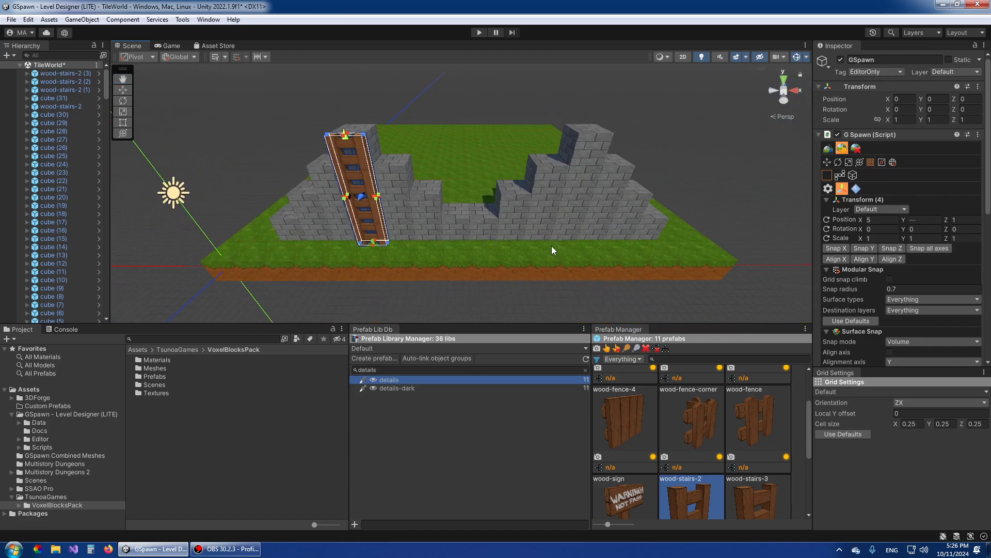
# Duplicate the ladder and move the copy along X to position 12, in front of the second peak
pyautogui.hotkey('ctrl', 'd')
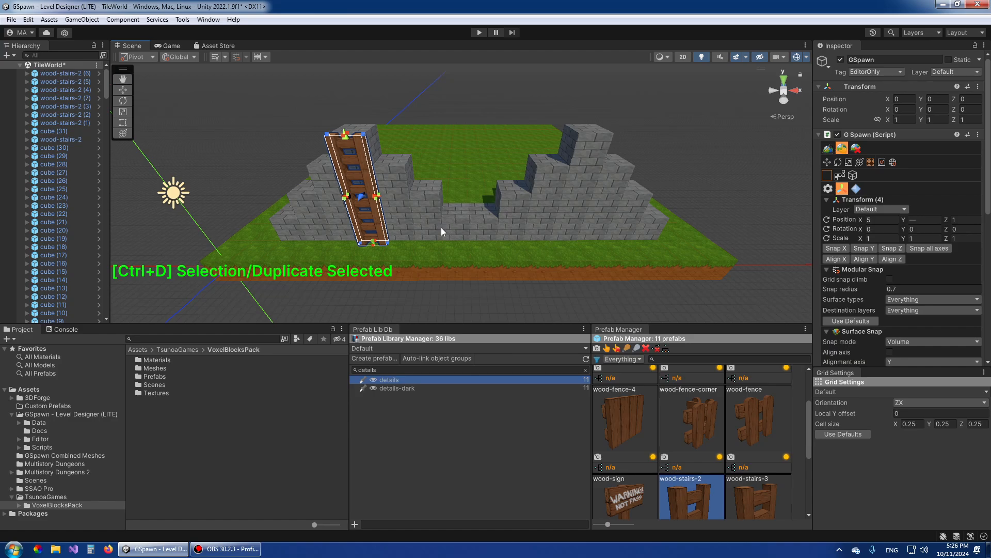
pyautogui.press('w')
pyautogui.moveTo(403, 192); pyautogui.dragTo(609, 211)
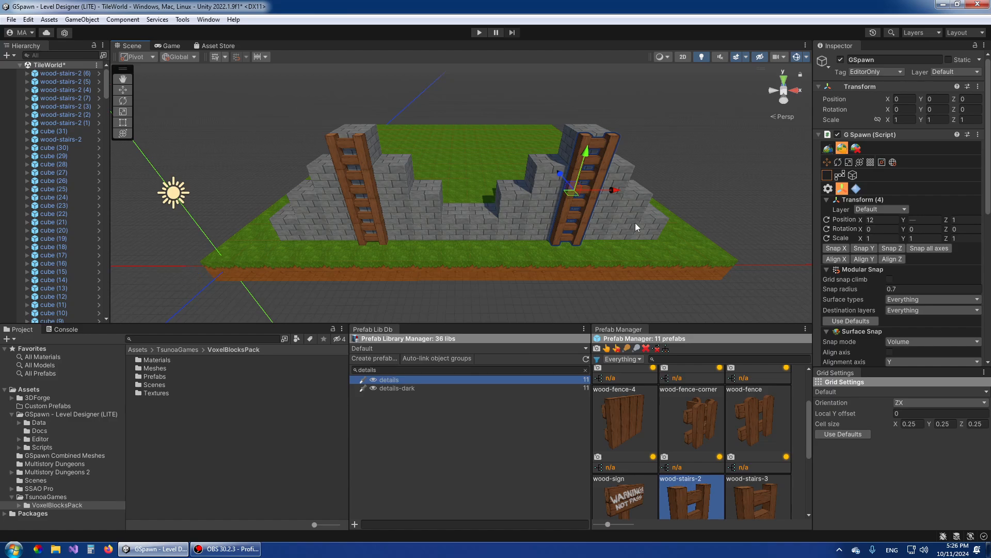
# Select the two low cubes in the middle of the wall and extrude them up four levels into a column
pyautogui.press('u')
pyautogui.click(460, 227)
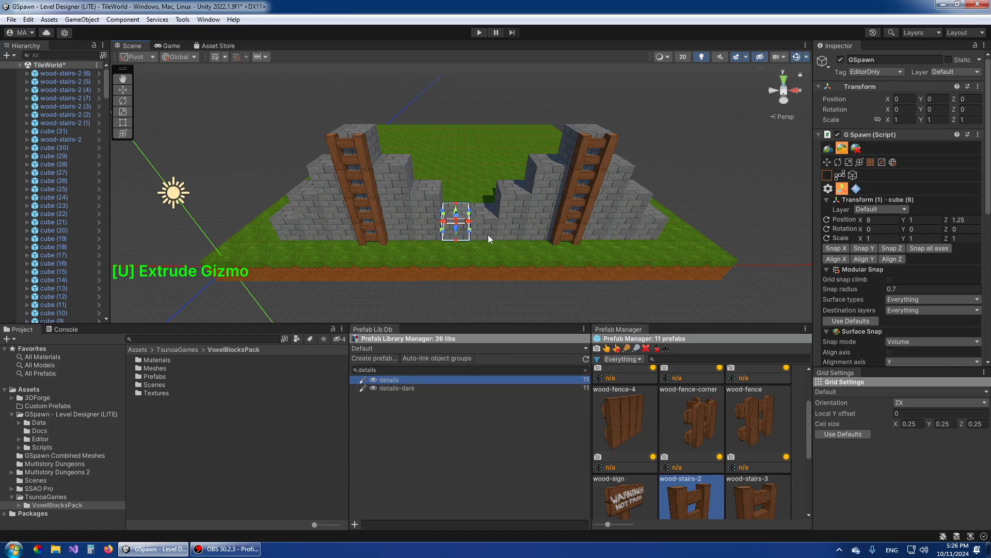
pyautogui.keyDown('ctrl'); pyautogui.click(487, 235); pyautogui.keyUp('ctrl')
pyautogui.keyDown('alt'); pyautogui.moveTo(568, 248); pyautogui.dragTo(506, 254); pyautogui.keyUp('alt')
pyautogui.scroll(3, 538, 250)
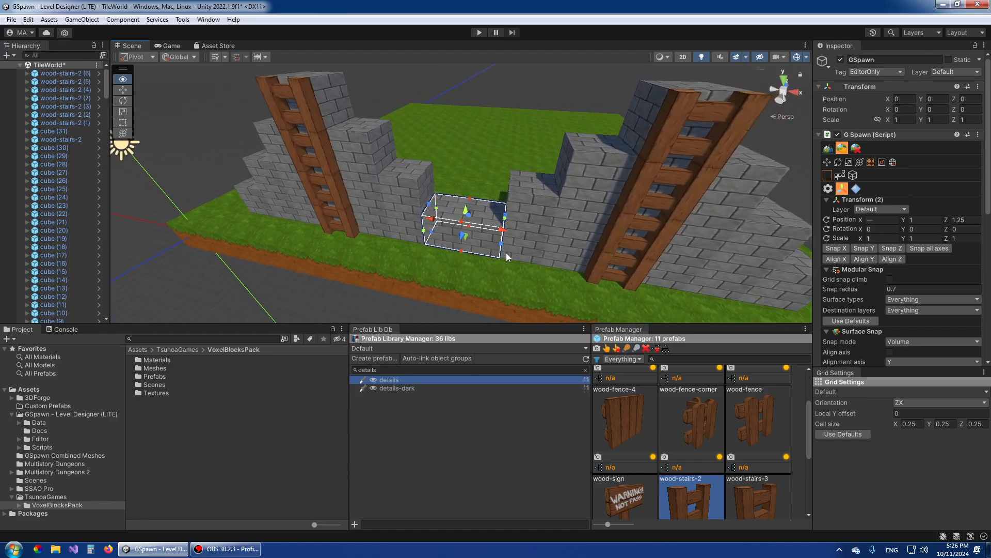
pyautogui.moveTo(465, 211); pyautogui.dragTo(355, 187)
# Extrude the column's top two cubes along X by two cubes on each side, forming a six-cube top row
pyautogui.keyDown('alt'); pyautogui.scroll(-4, 513, 215); pyautogui.keyUp('alt')
pyautogui.click(448, 218)
pyautogui.keyDown('ctrl'); pyautogui.click(479, 212); pyautogui.keyUp('ctrl')
pyautogui.click(435, 191)
pyautogui.click(504, 193)
pyautogui.moveTo(502, 191); pyautogui.dragTo(581, 198)
# Select all six cubes of the top row and extrude them six rows back along Z to form a roof slab
pyautogui.keyDown('alt'); pyautogui.moveTo(360, 150); pyautogui.dragTo(368, 194); pyautogui.keyUp('alt')
pyautogui.keyDown('ctrl'); pyautogui.click(368, 191); pyautogui.keyUp('ctrl')
pyautogui.keyDown('ctrl'); pyautogui.click(403, 187); pyautogui.keyUp('ctrl')
pyautogui.click(448, 188)
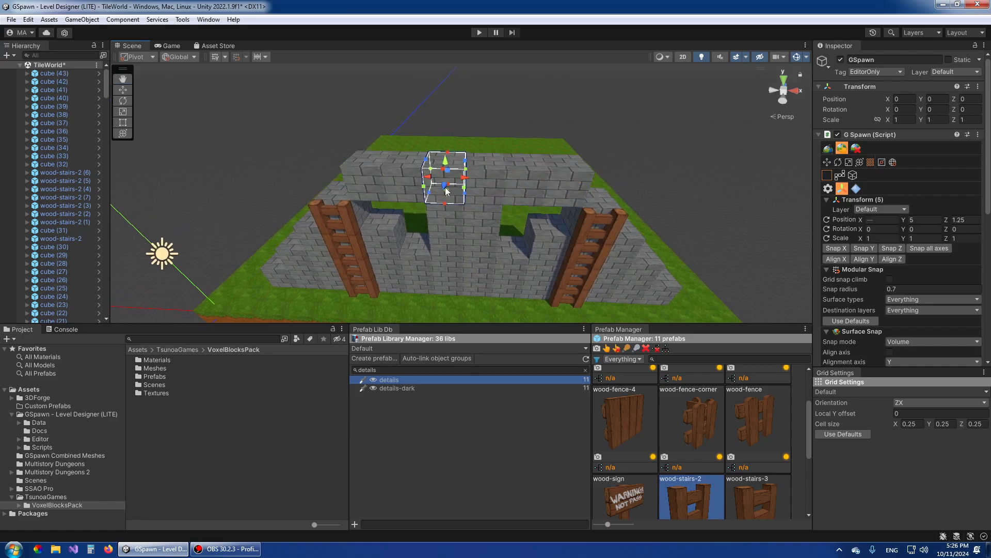
pyautogui.click(365, 179)
pyautogui.keyDown('ctrl'); pyautogui.click(404, 188); pyautogui.keyUp('ctrl')
pyautogui.keyDown('ctrl'); pyautogui.click(448, 187); pyautogui.keyUp('ctrl')
pyautogui.keyDown('ctrl'); pyautogui.click(488, 186); pyautogui.keyUp('ctrl')
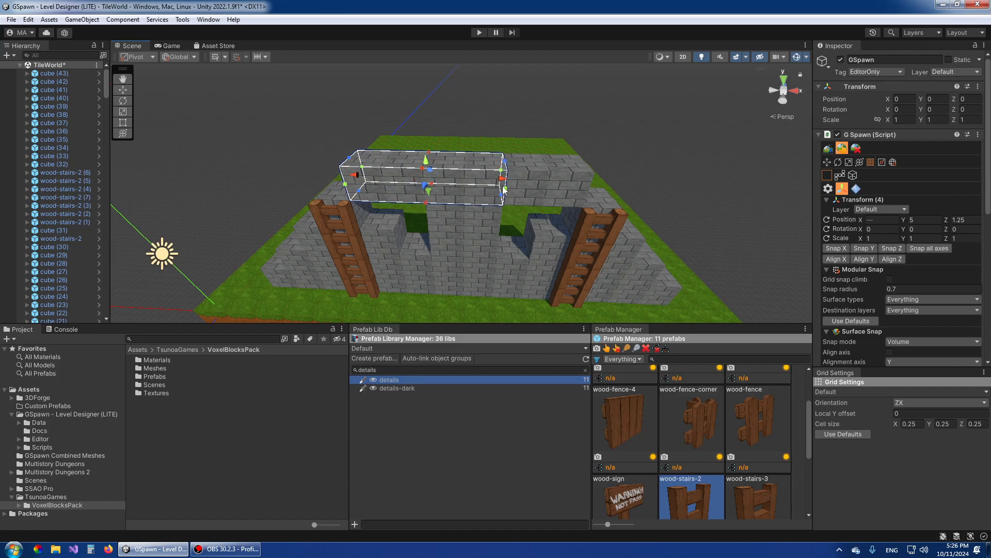
pyautogui.keyDown('ctrl'); pyautogui.click(529, 187); pyautogui.keyUp('ctrl')
pyautogui.keyDown('ctrl'); pyautogui.click(573, 188); pyautogui.keyUp('ctrl')
pyautogui.keyDown('alt'); pyautogui.moveTo(573, 189); pyautogui.dragTo(373, 153); pyautogui.keyUp('alt')
# Select cubes individually along the roof slab's rear edge, ending with the corner cube at X 11
pyautogui.keyDown('alt'); pyautogui.moveTo(348, 253); pyautogui.dragTo(524, 263); pyautogui.keyUp('alt')
pyautogui.click(485, 212)
pyautogui.click(458, 199)
pyautogui.click(413, 187)
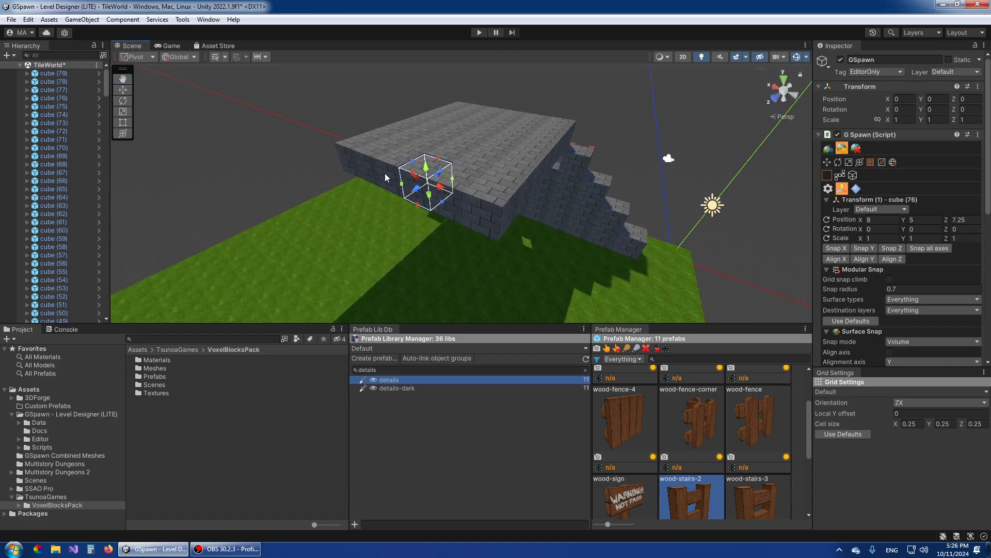
pyautogui.click(382, 172)
pyautogui.click(360, 165)
pyautogui.click(347, 159)
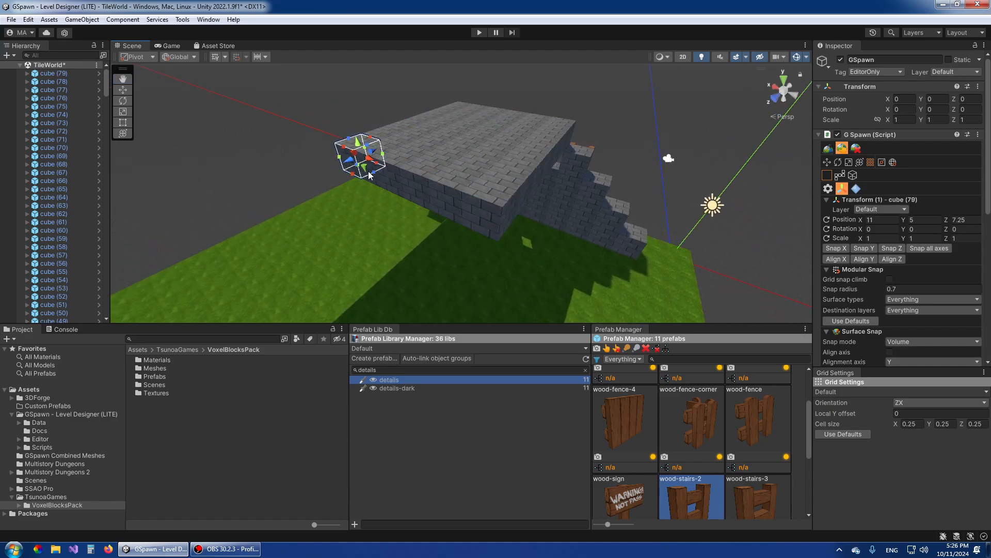
pyautogui.keyDown('alt'); pyautogui.moveTo(347, 161); pyautogui.dragTo(473, 245); pyautogui.keyUp('alt')
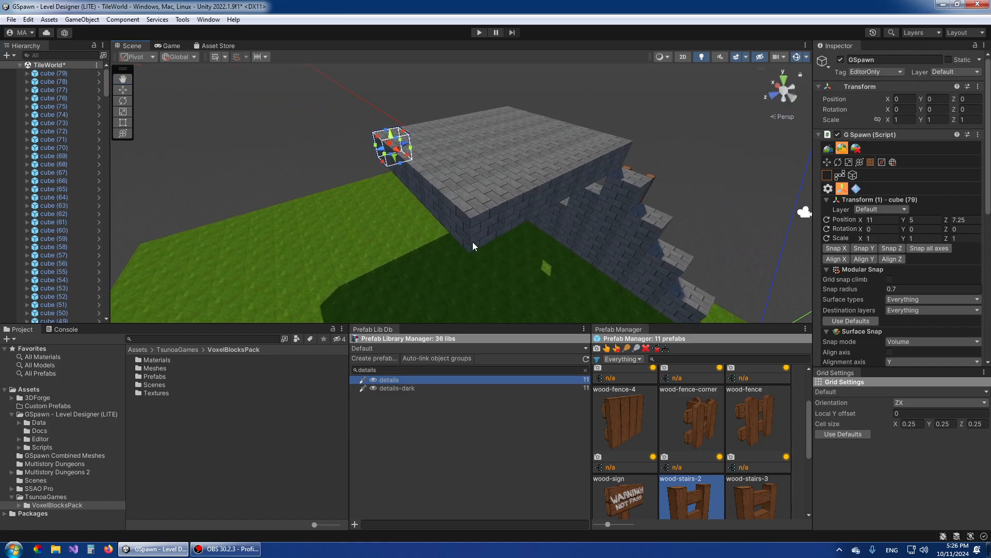
# Use Selection Segments to select the whole row of six cubes along the roof slab's rear edge
pyautogui.click(841, 177)
pyautogui.keyDown('alt'); pyautogui.moveTo(485, 280); pyautogui.dragTo(506, 287); pyautogui.keyUp('alt')
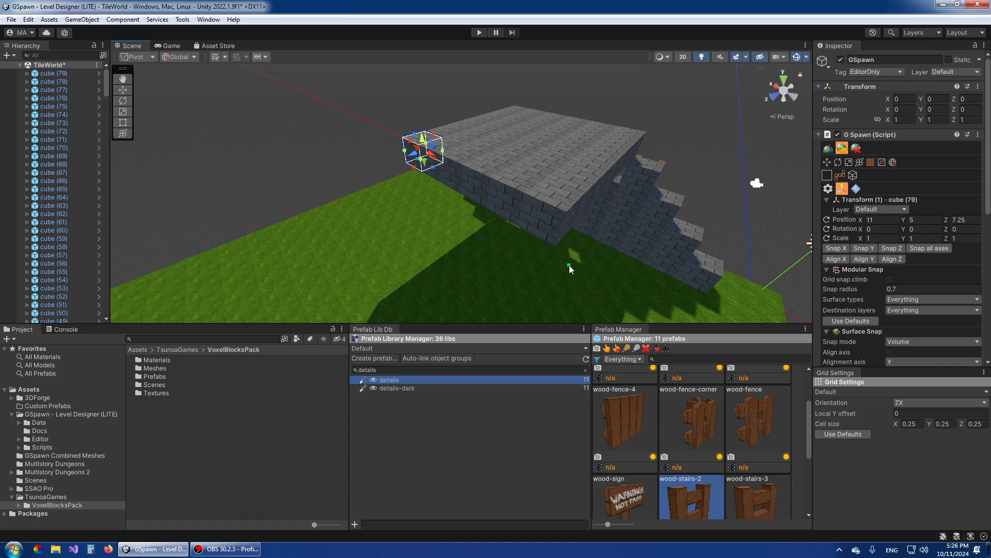
pyautogui.keyDown('alt'); pyautogui.moveTo(459, 248); pyautogui.dragTo(444, 247); pyautogui.keyUp('alt')
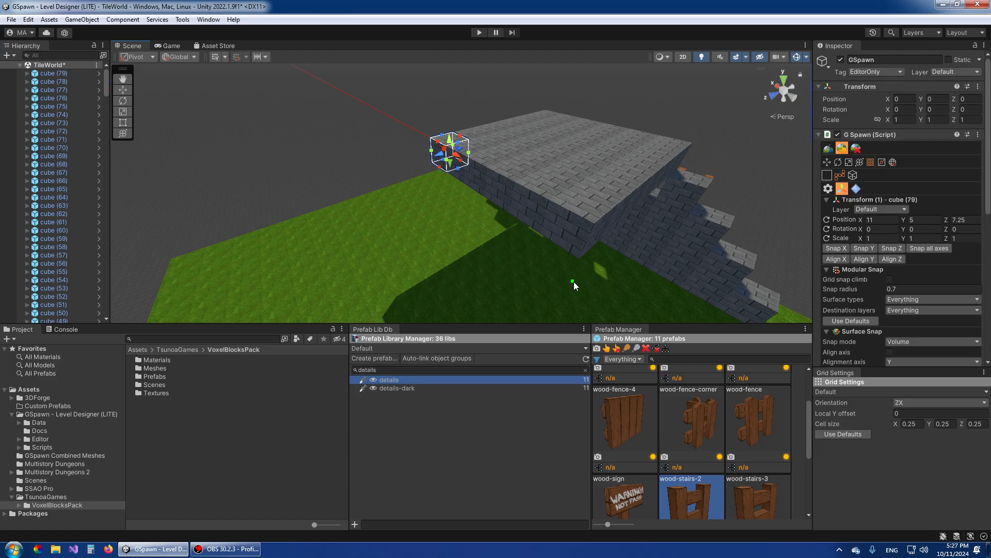
pyautogui.click(584, 238)
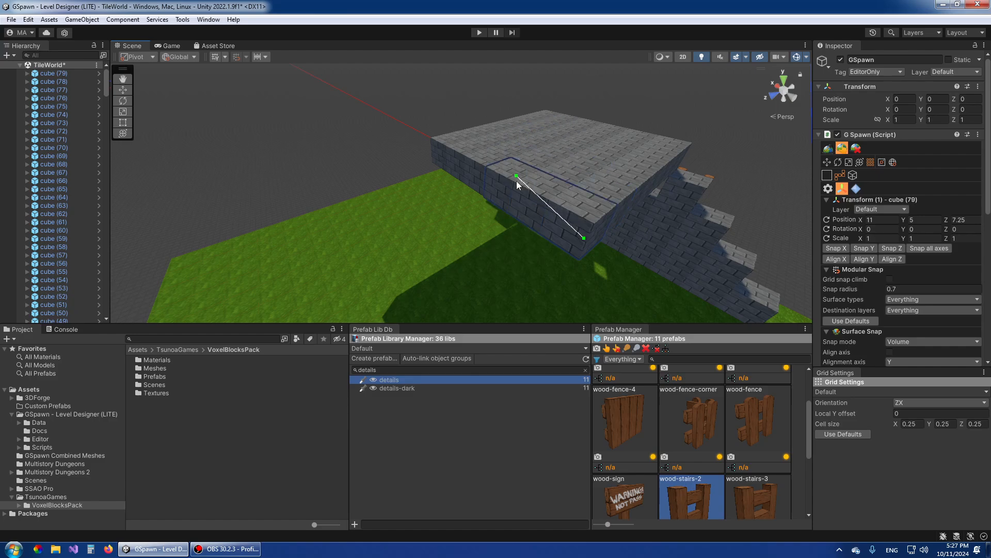
pyautogui.click(443, 155)
# Extrude the selected rear-edge row four levels down to form a wall reaching the grass
pyautogui.keyDown('alt'); pyautogui.moveTo(493, 248); pyautogui.dragTo(528, 209); pyautogui.keyUp('alt')
pyautogui.moveTo(529, 209); pyautogui.dragTo(529, 209, button='right')
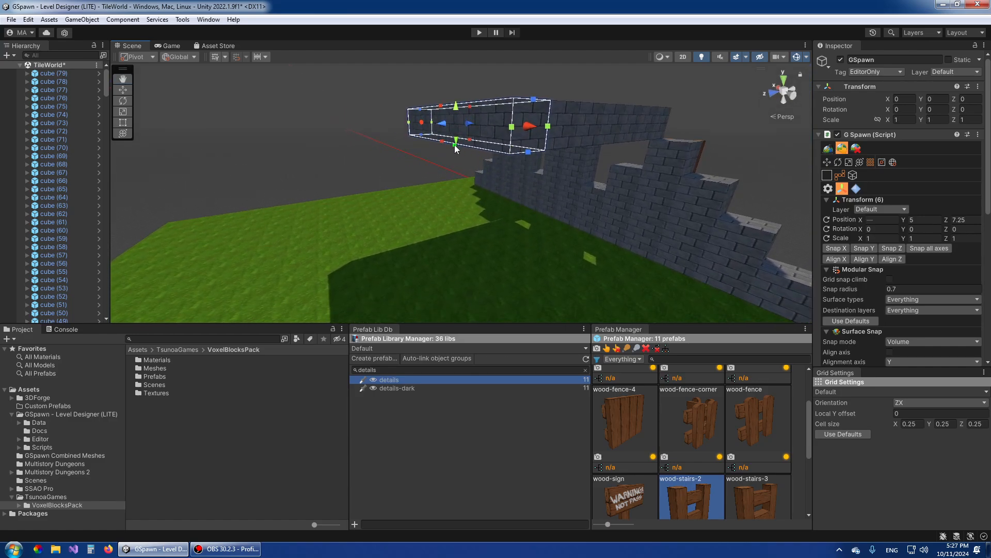
pyautogui.moveTo(473, 196); pyautogui.dragTo(473, 196, button='right')
pyautogui.press('q')
pyautogui.moveTo(456, 115); pyautogui.dragTo(458, 229)
# Select the roof slab's edge cubes along both sides and the rear with connected selection segments
pyautogui.moveTo(309, 135); pyautogui.dragTo(357, 142, button='right')
pyautogui.keyDown('alt'); pyautogui.moveTo(357, 142); pyautogui.dragTo(542, 209); pyautogui.keyUp('alt')
pyautogui.click(305, 179)
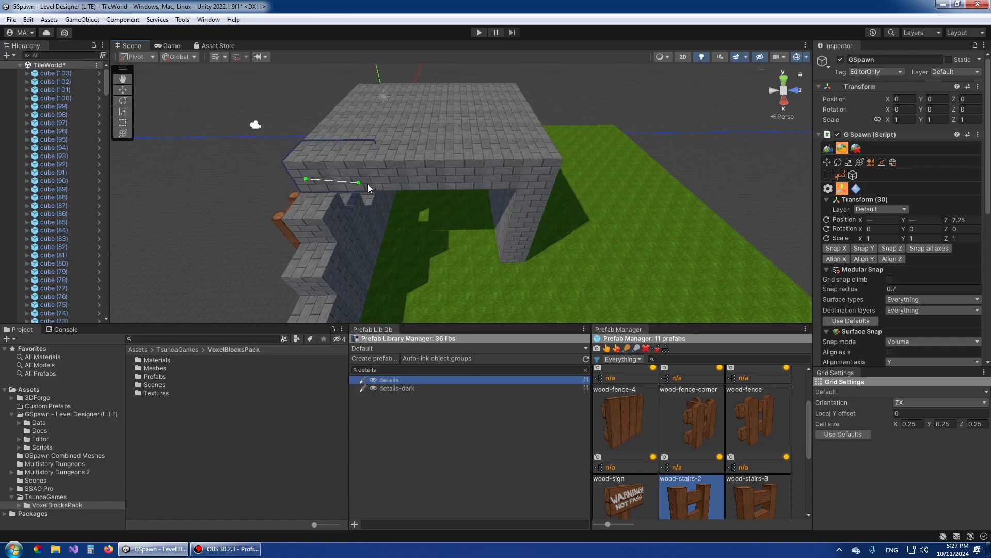
pyautogui.click(541, 178)
pyautogui.keyDown('alt'); pyautogui.moveTo(586, 171); pyautogui.dragTo(281, 175); pyautogui.keyUp('alt')
pyautogui.click(448, 212)
pyautogui.keyDown('alt'); pyautogui.moveTo(646, 208); pyautogui.dragTo(472, 220); pyautogui.keyUp('alt')
pyautogui.press('Return')
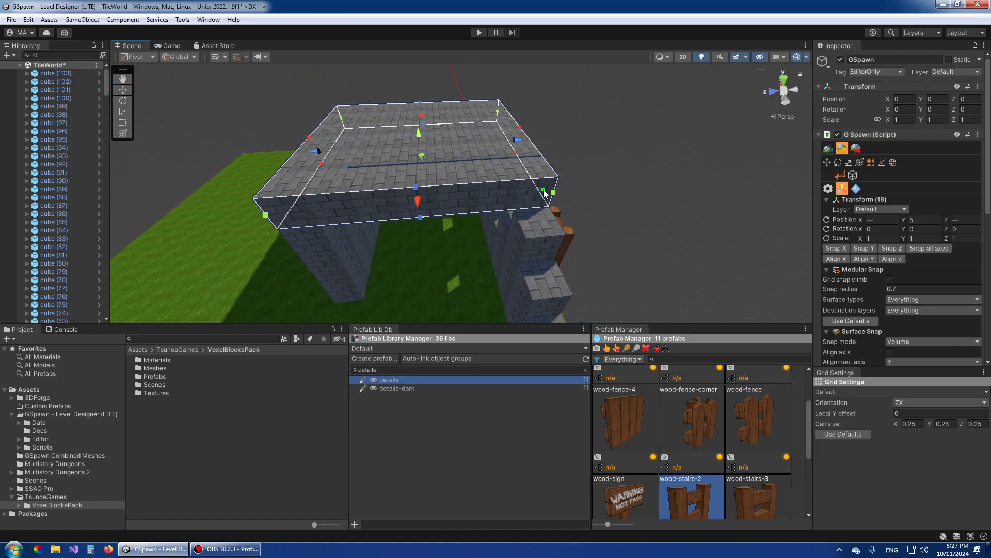
# Search the prefab libraries for "brick", replace the selected edge cubes with the brick-brown cube, and extrude them two levels up into walls
pyautogui.keyDown('alt'); pyautogui.moveTo(653, 175); pyautogui.dragTo(607, 175); pyautogui.keyUp('alt')
pyautogui.click(381, 370)
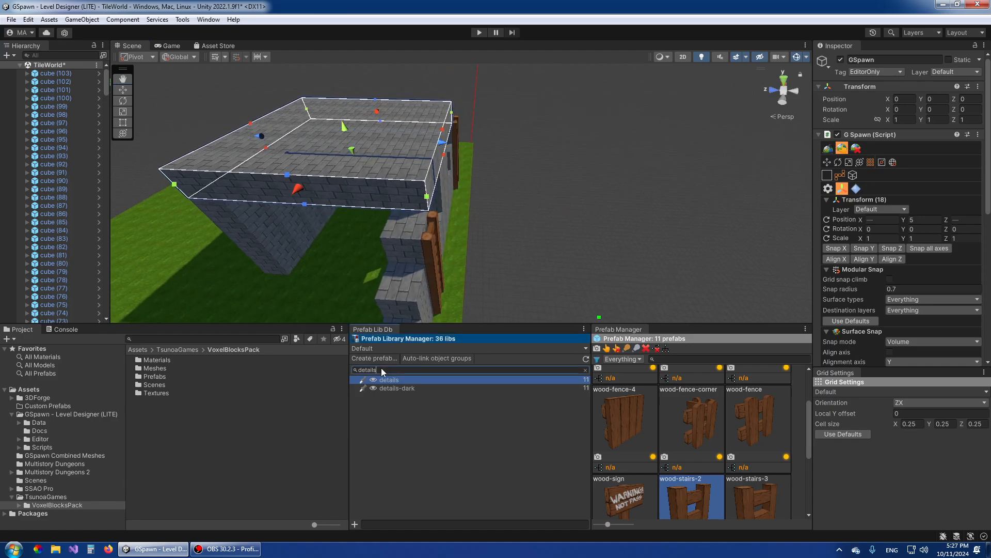
pyautogui.write('brick')
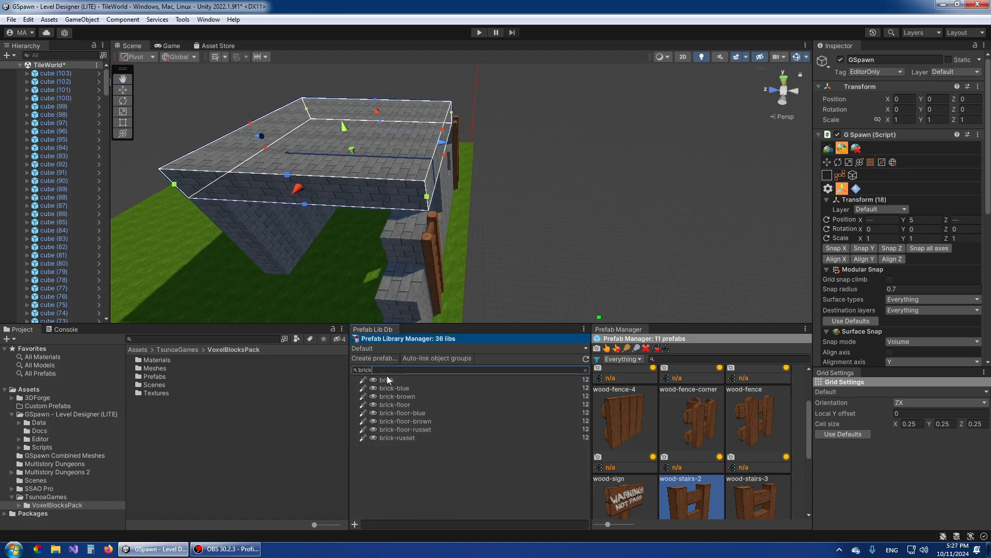
pyautogui.click(396, 396)
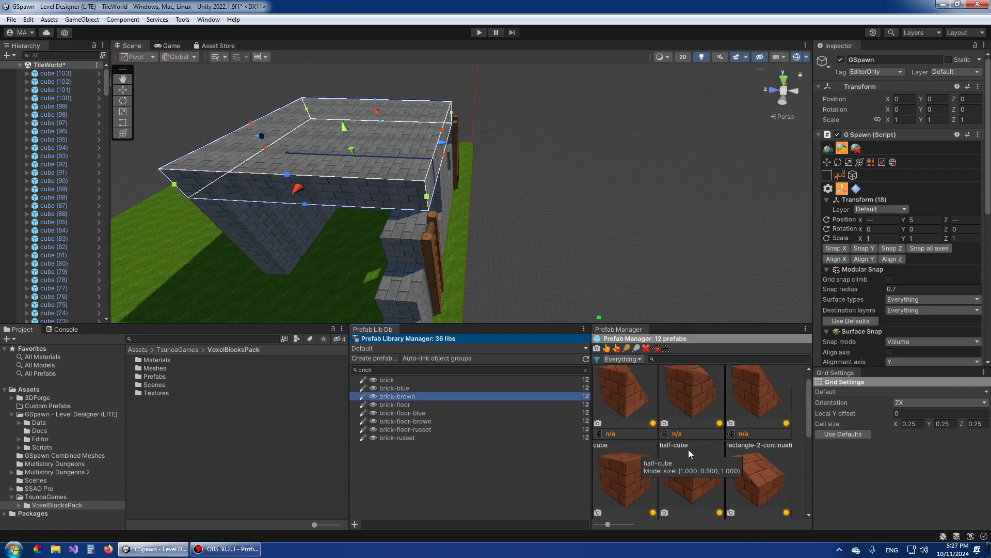
pyautogui.click(627, 476)
pyautogui.keyDown('alt'); pyautogui.moveTo(609, 281); pyautogui.dragTo(341, 236); pyautogui.keyUp('alt')
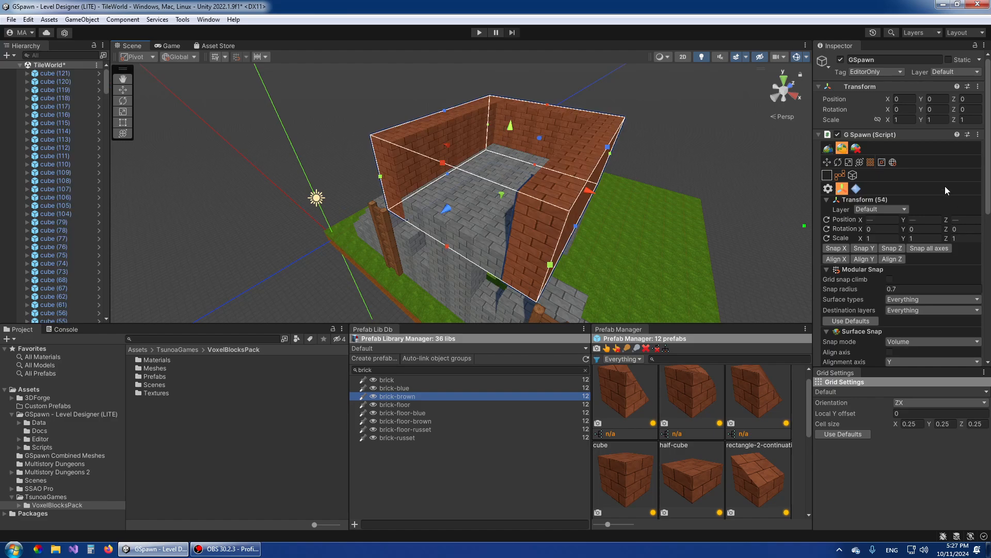
# Switch to Selection Rectangle with the move gizmo and select the top front cube of each brown side wall, at X 6 and X 11
pyautogui.click(827, 176)
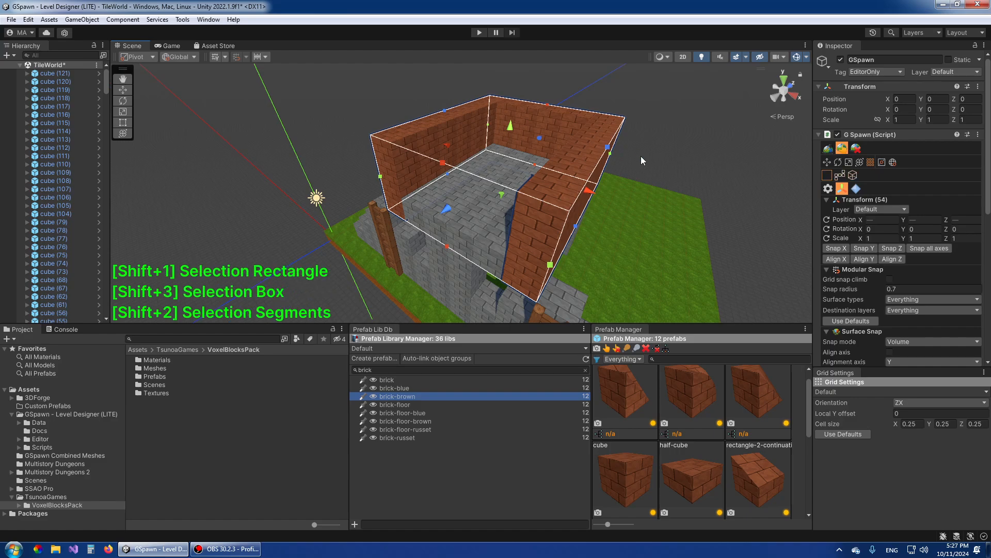
pyautogui.hotkey('shift', '1')
pyautogui.click(404, 150)
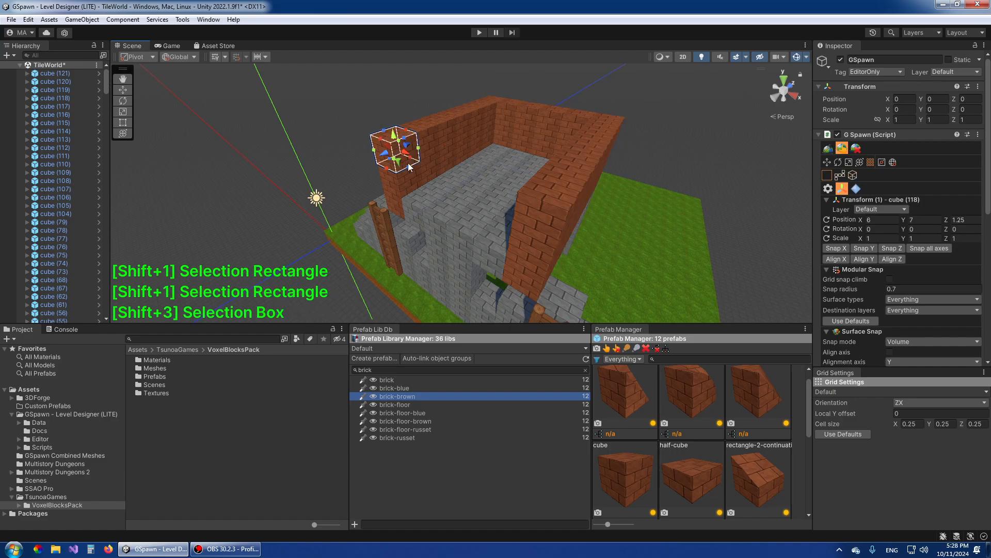
pyautogui.click(548, 207)
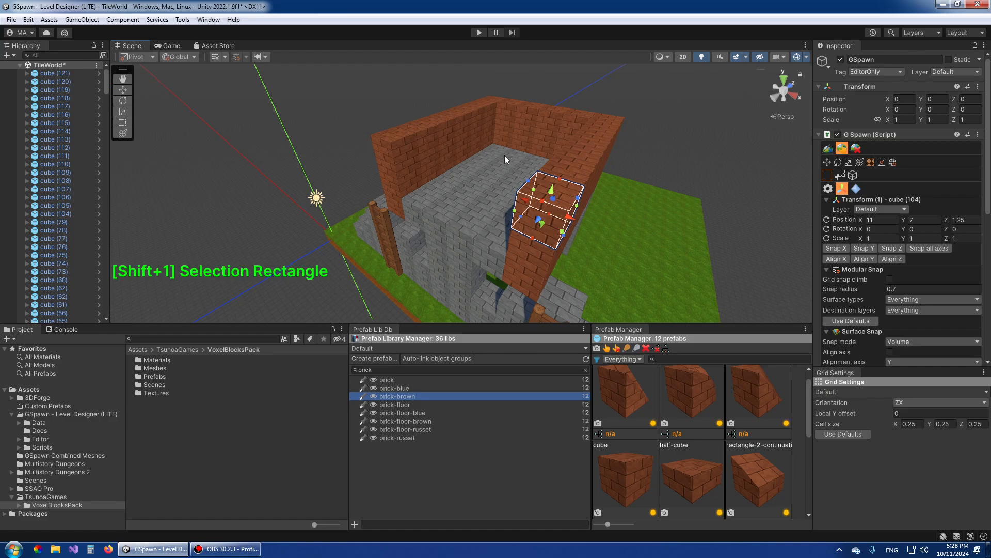
pyautogui.press('w')
pyautogui.keyDown('alt'); pyautogui.moveTo(594, 193); pyautogui.dragTo(599, 200); pyautogui.keyUp('alt')
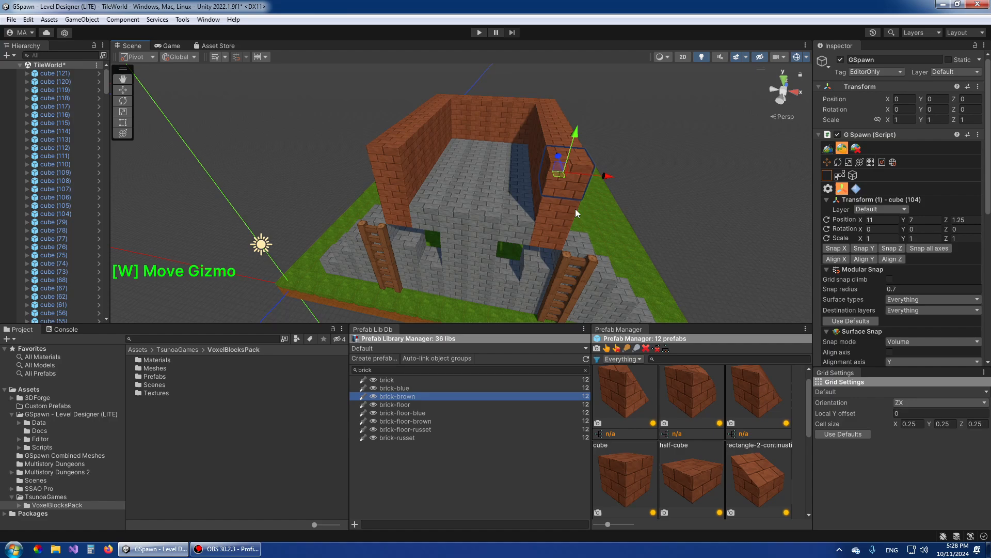
pyautogui.click(395, 161)
pyautogui.keyDown('shift'); pyautogui.click(569, 179); pyautogui.keyUp('shift')
pyautogui.keyDown('alt'); pyautogui.moveTo(655, 181); pyautogui.dragTo(607, 180); pyautogui.keyUp('alt')
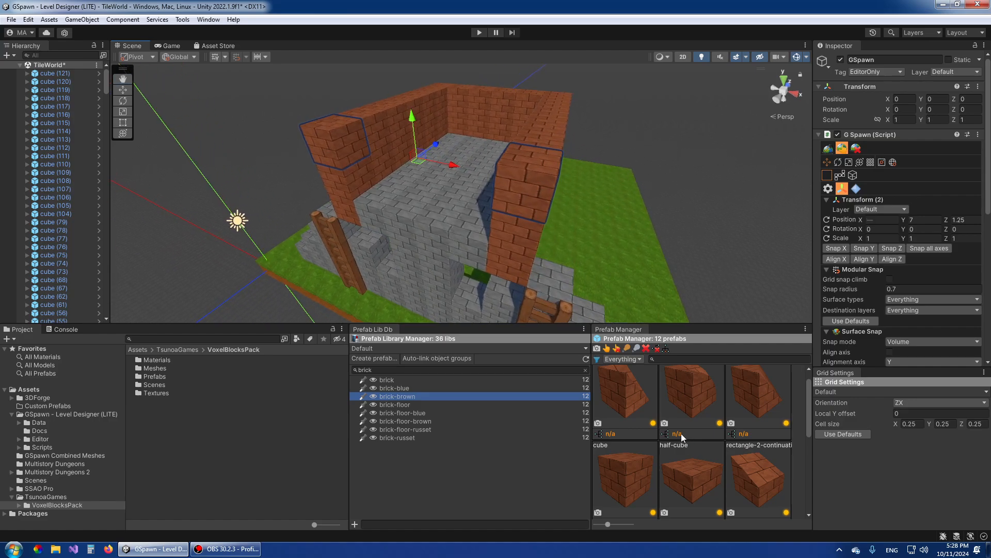
# Replace the two selected cubes with the brick-brown rectangle slope, rotate them 180 degrees about Y, and deselect them
pyautogui.scroll(-2, 680, 431)
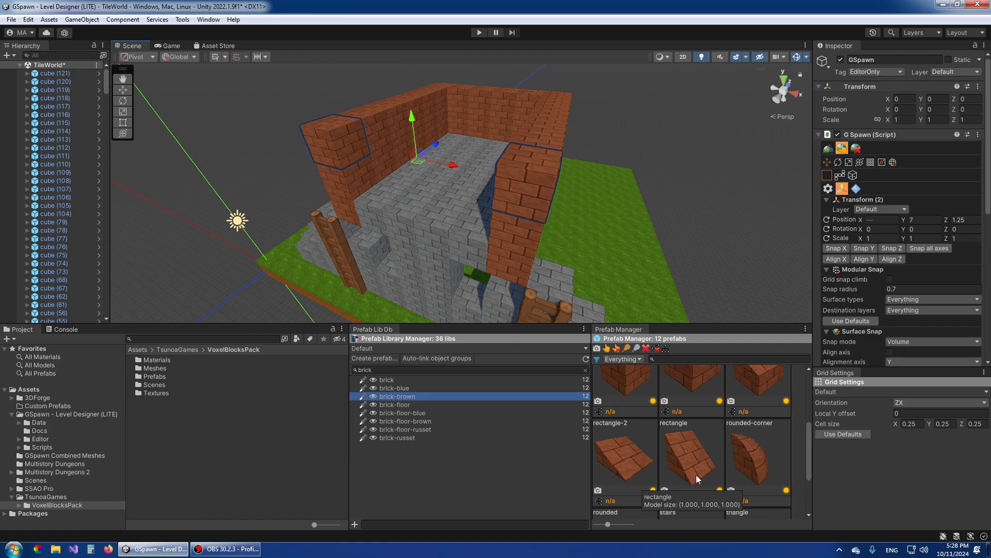
pyautogui.click(697, 448)
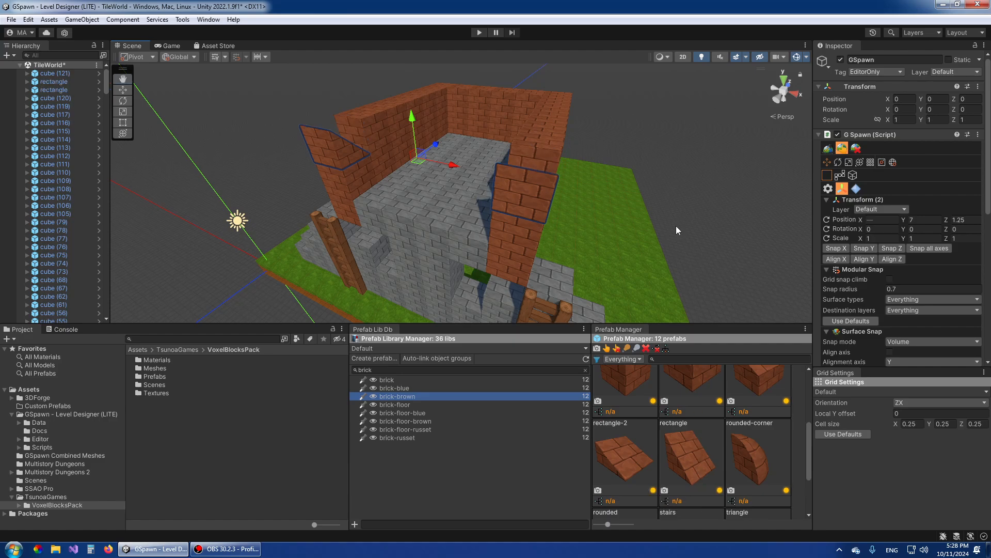
pyautogui.press('y')
pyautogui.press('y')
pyautogui.click(659, 178)
# Place the brick library's rectangle slope at (7, 3, 1.25) with grid snap climb enabled, rotated 90 degrees about Y
pyautogui.keyDown('alt'); pyautogui.moveTo(326, 194); pyautogui.dragTo(388, 184); pyautogui.keyUp('alt')
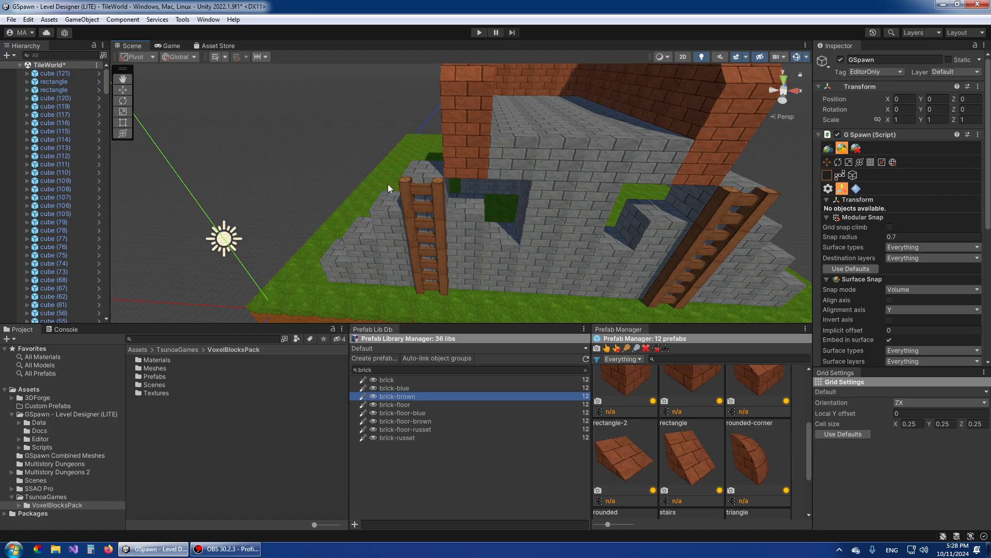
pyautogui.click(388, 380)
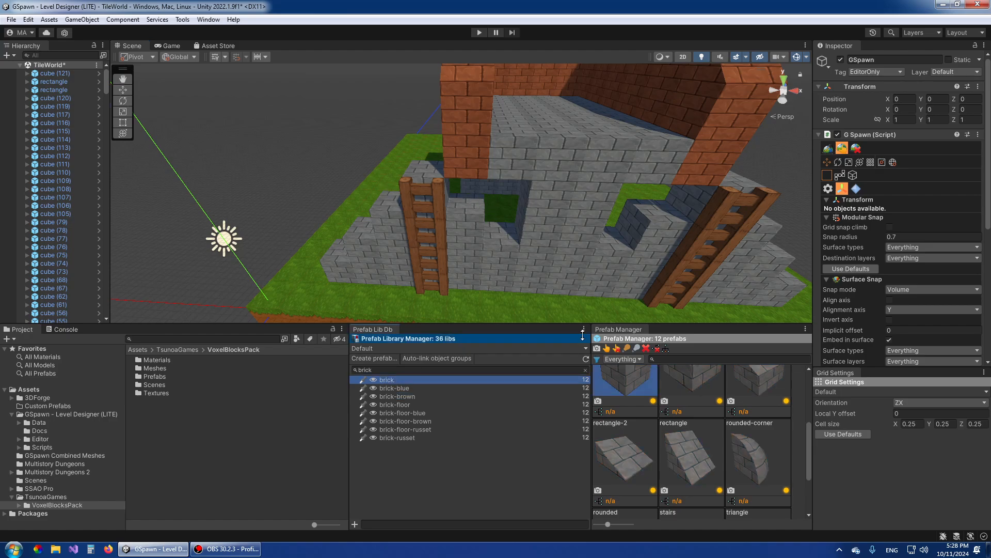
pyautogui.scroll(1, 683, 488)
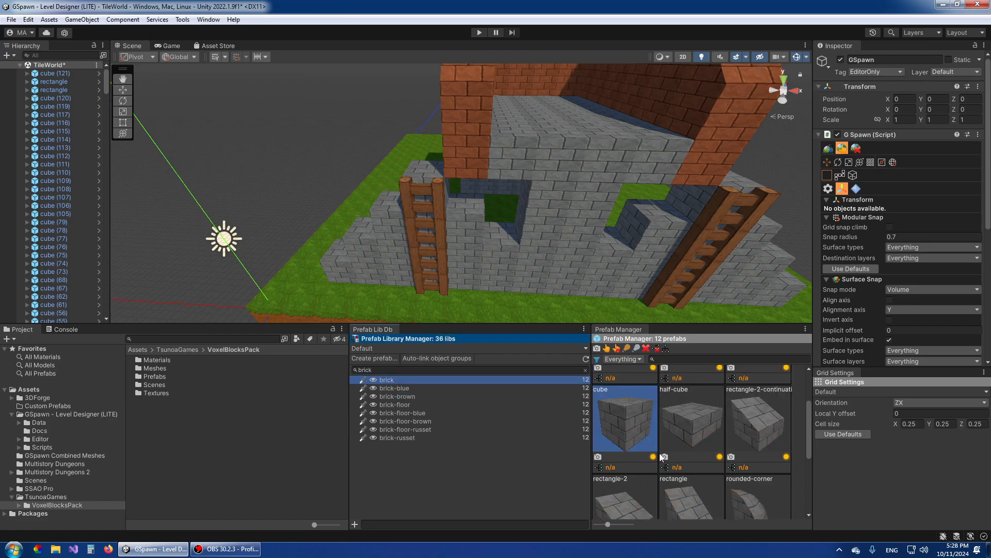
pyautogui.click(693, 487)
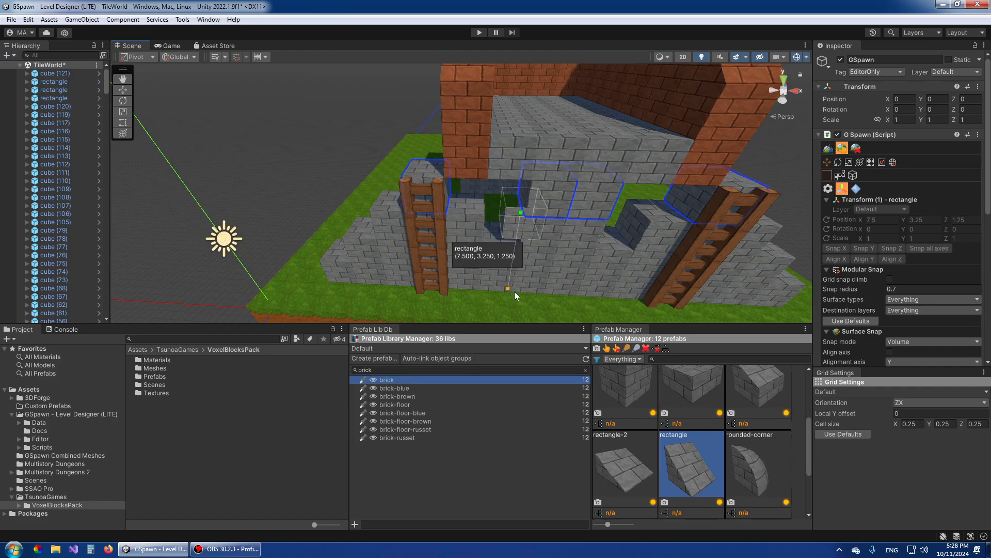
pyautogui.press('e')
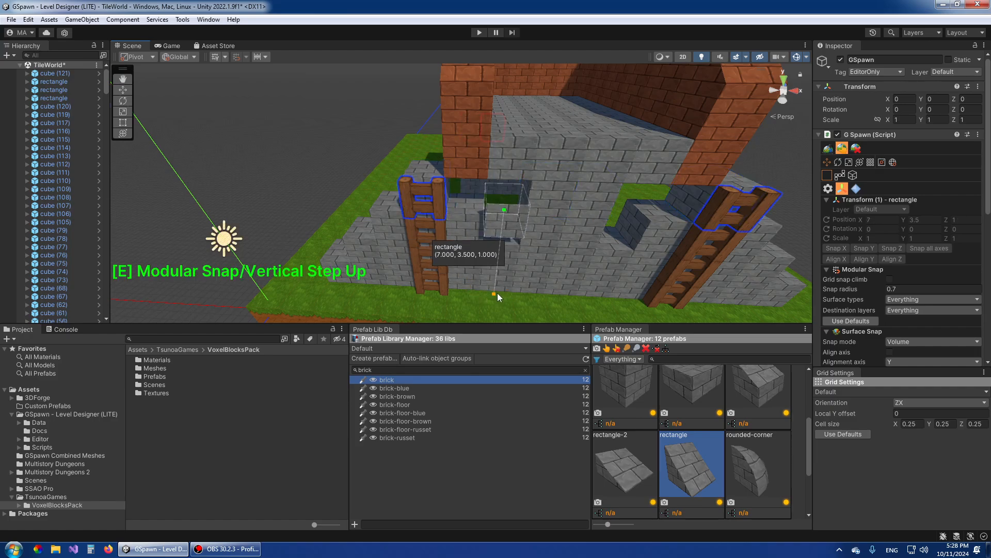
pyautogui.press('q')
pyautogui.press('q')
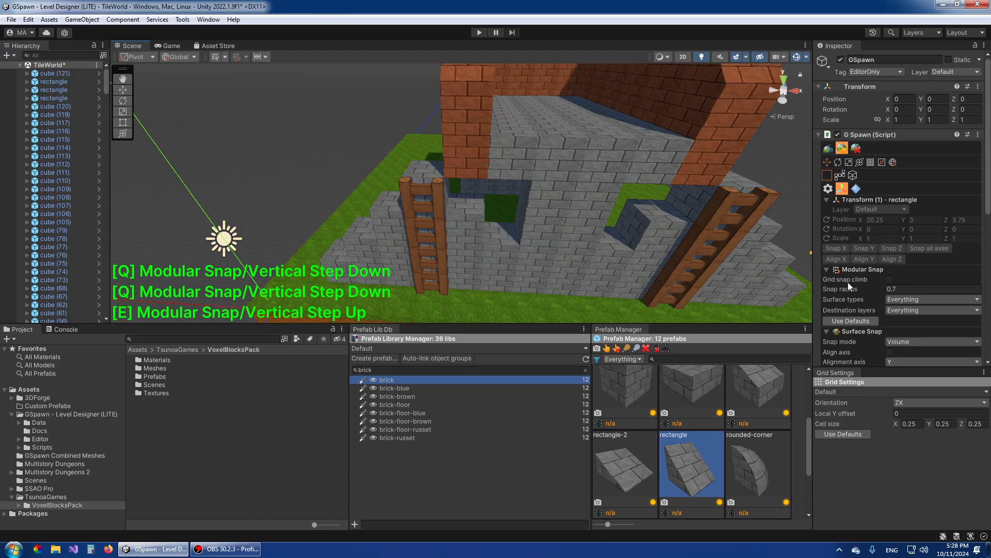
pyautogui.click(890, 279)
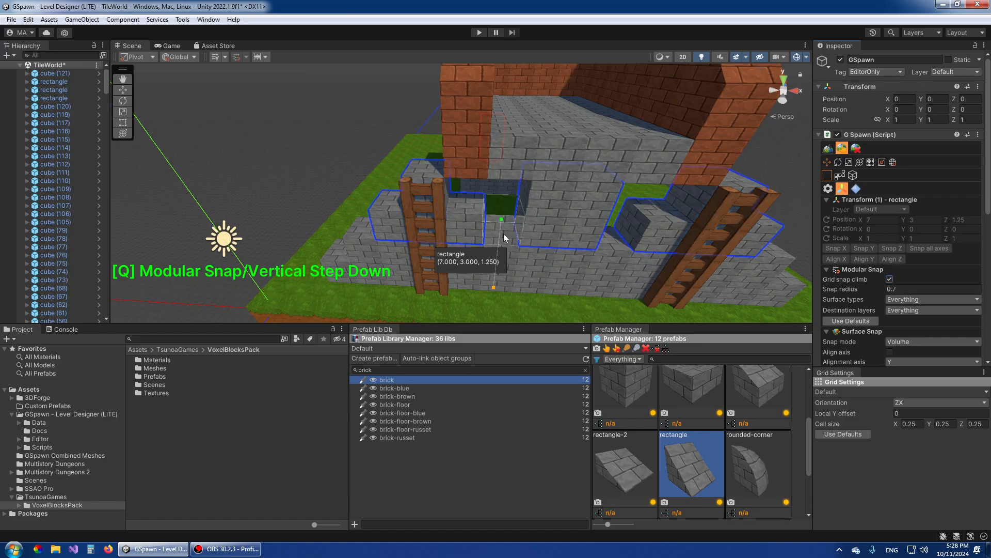
pyautogui.press('y')
pyautogui.click(497, 230)
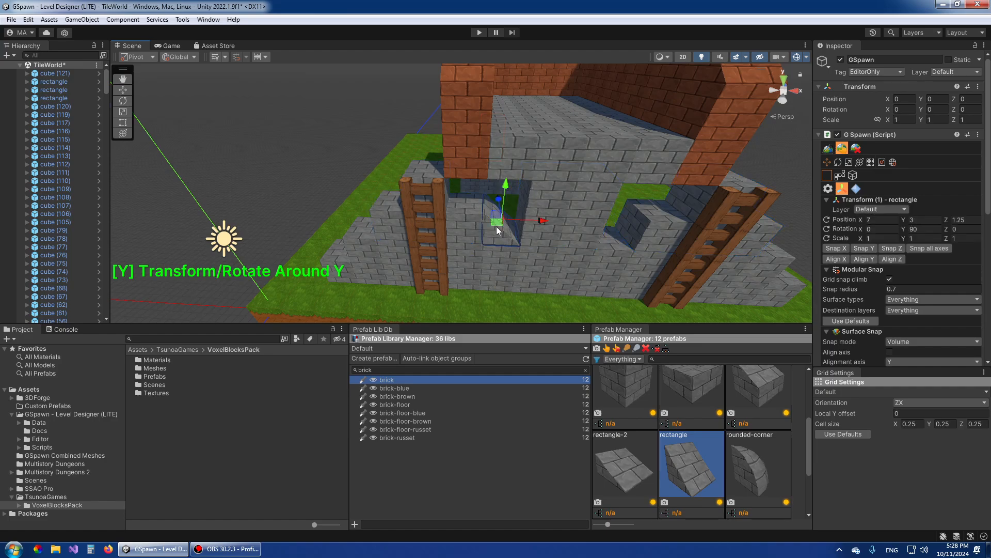
# Duplicate the placed gray slope and modular-snap the copy one step higher at (6, 4, 1.25)
pyautogui.hotkey('ctrl', 'd')
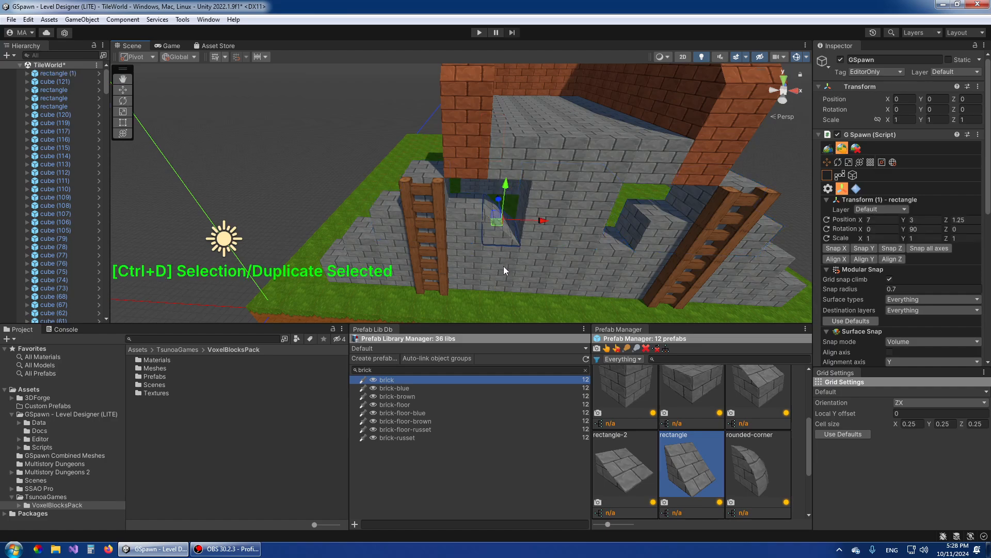
pyautogui.press('d')
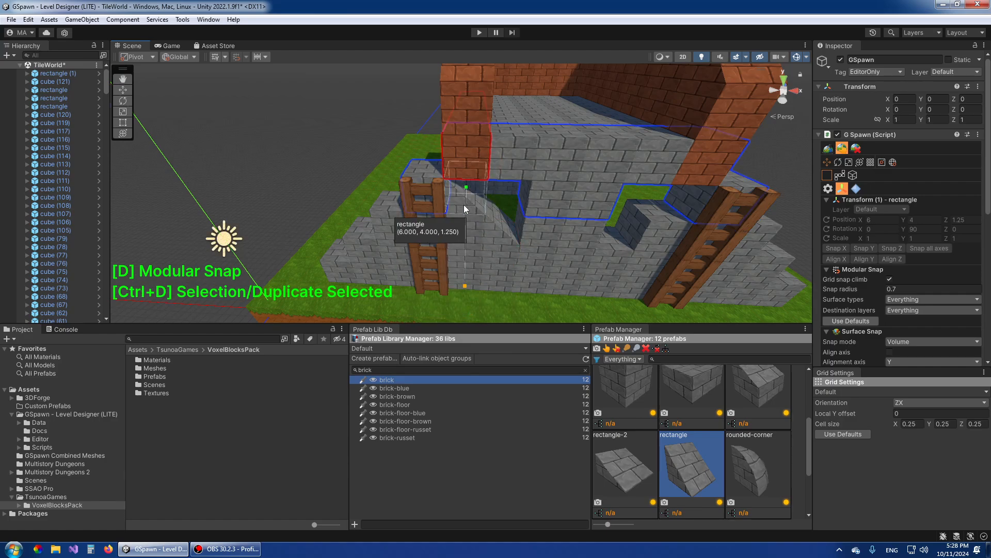
pyautogui.click(464, 205)
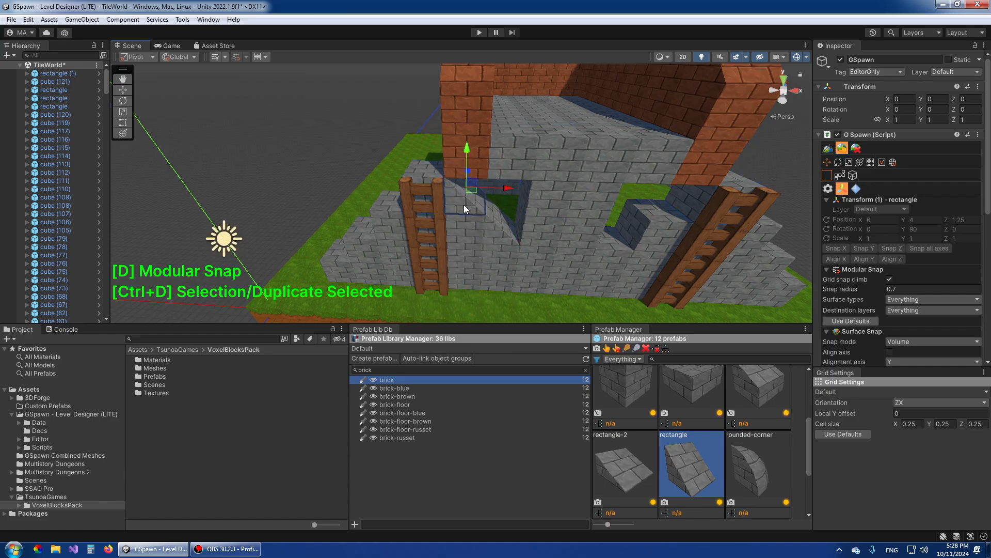
# Switch to modular snap spawning with grid snap climb enabled and place two brick rectangle slopes on the wall's low-X outer steps, one at (3, 3, 1.25)
pyautogui.click(828, 148)
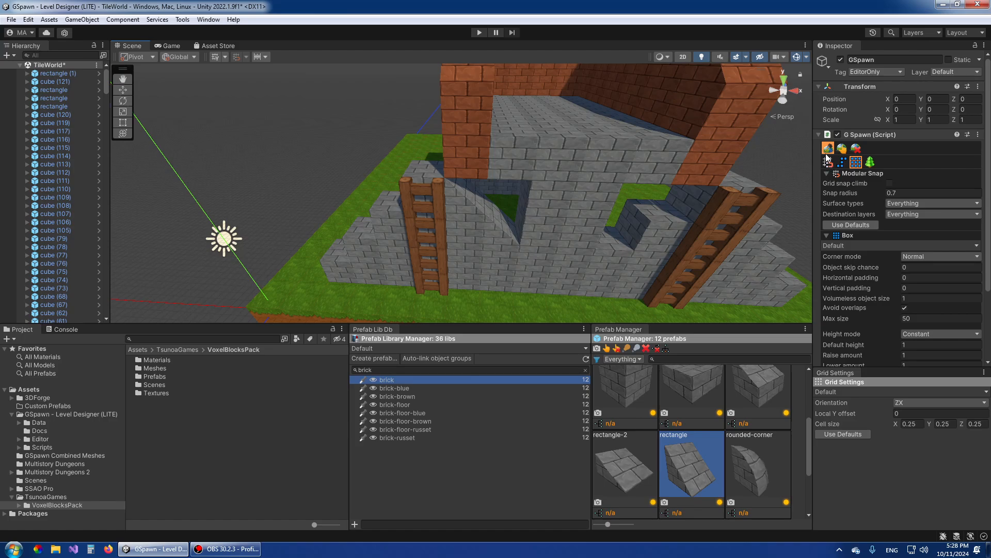
pyautogui.click(828, 162)
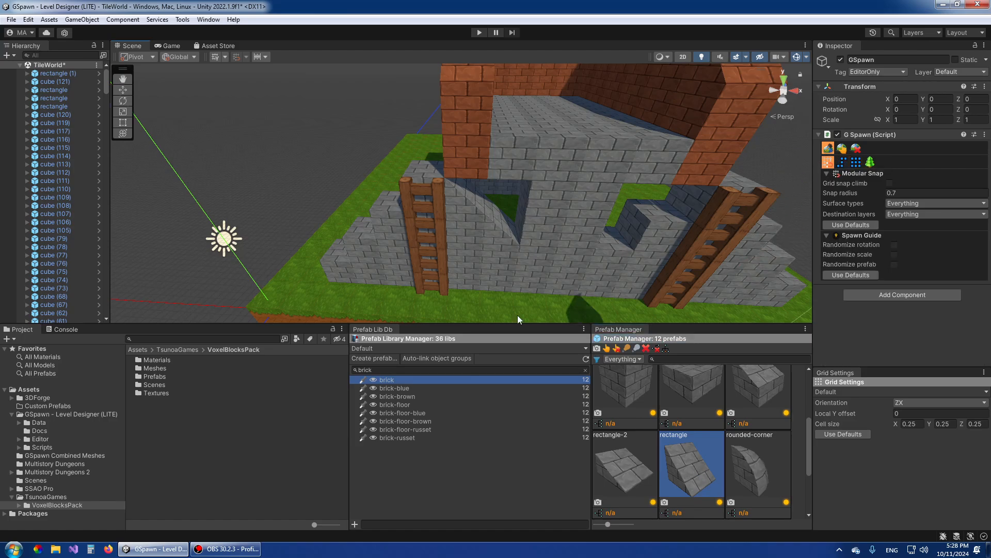
pyautogui.keyDown('alt'); pyautogui.moveTo(335, 268); pyautogui.dragTo(517, 252); pyautogui.keyUp('alt')
pyautogui.click(890, 183)
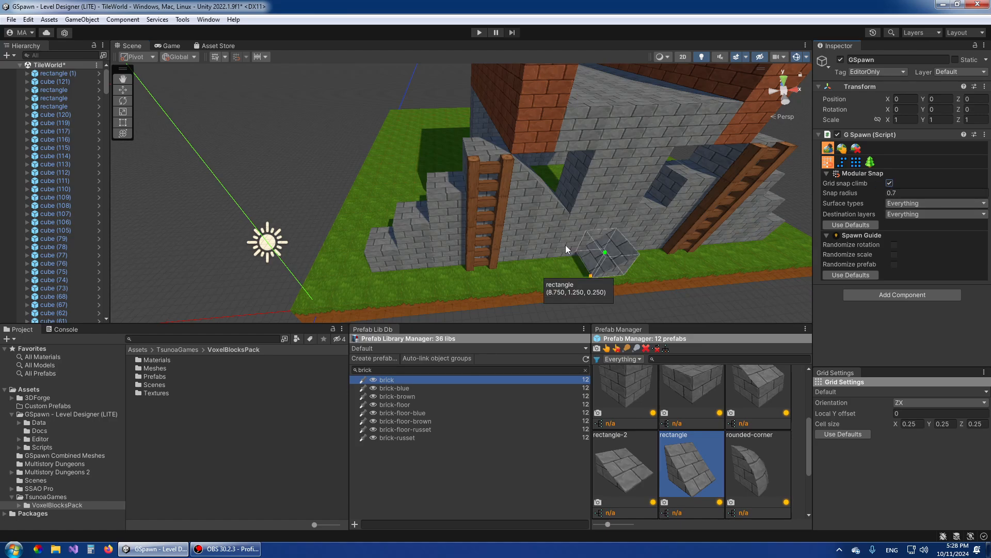
pyautogui.click(448, 178)
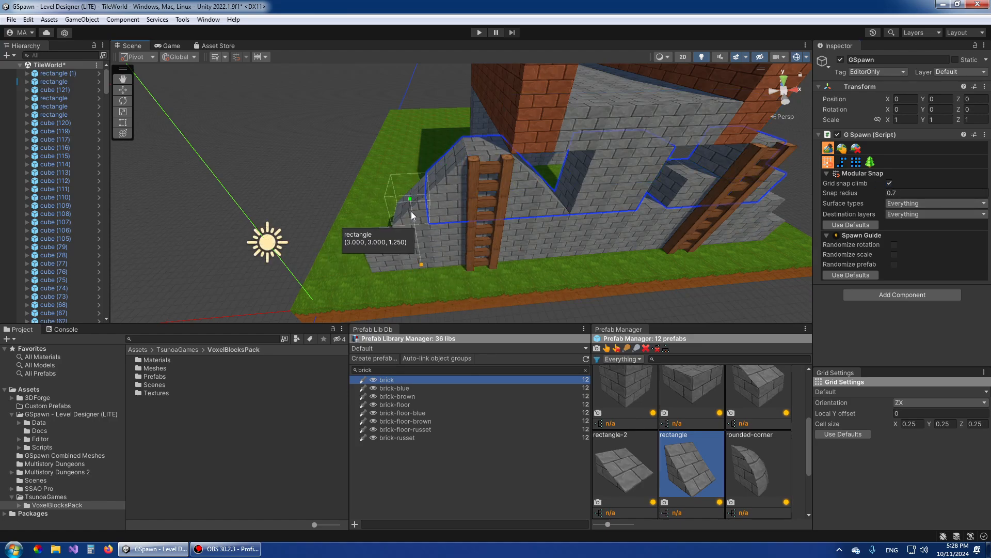
pyautogui.click(698, 245)
# Place two brick rectangle slopes on the steps of the opening beside the column's high-X side, starting at (10, 3, 1.25)
pyautogui.keyDown('alt'); pyautogui.moveTo(698, 244); pyautogui.dragTo(538, 210); pyautogui.keyUp('alt')
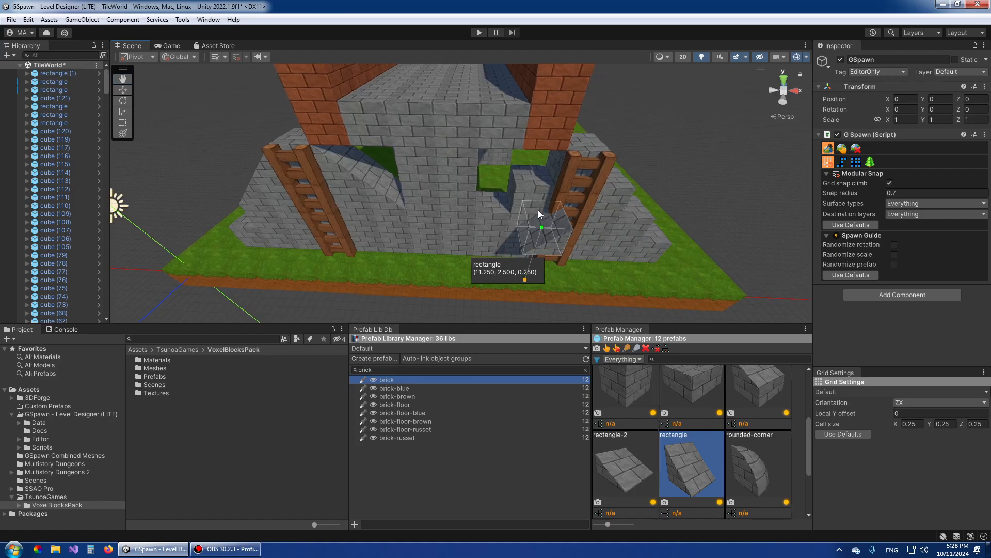
pyautogui.click(494, 201)
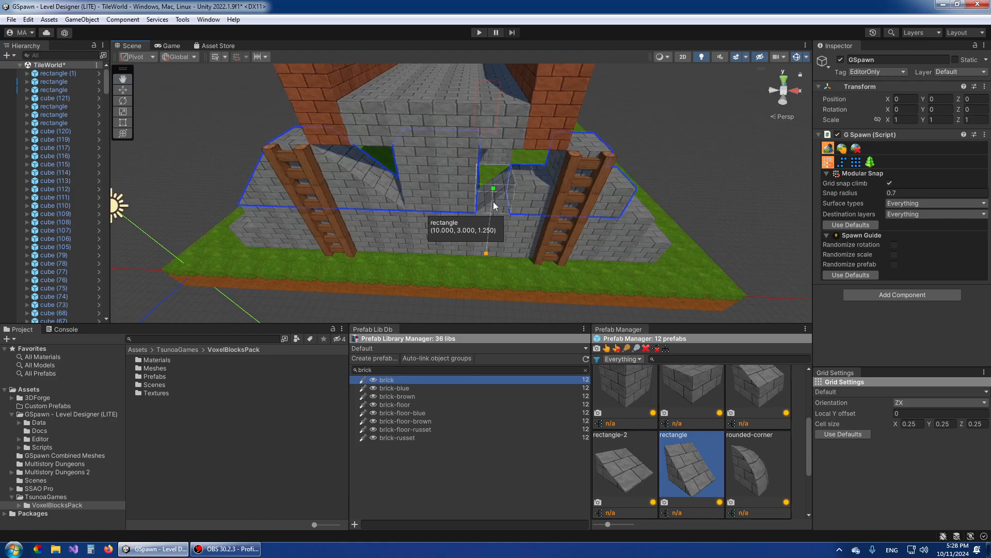
pyautogui.click(535, 176)
pyautogui.keyDown('alt'); pyautogui.moveTo(670, 212); pyautogui.dragTo(502, 227); pyautogui.keyUp('alt')
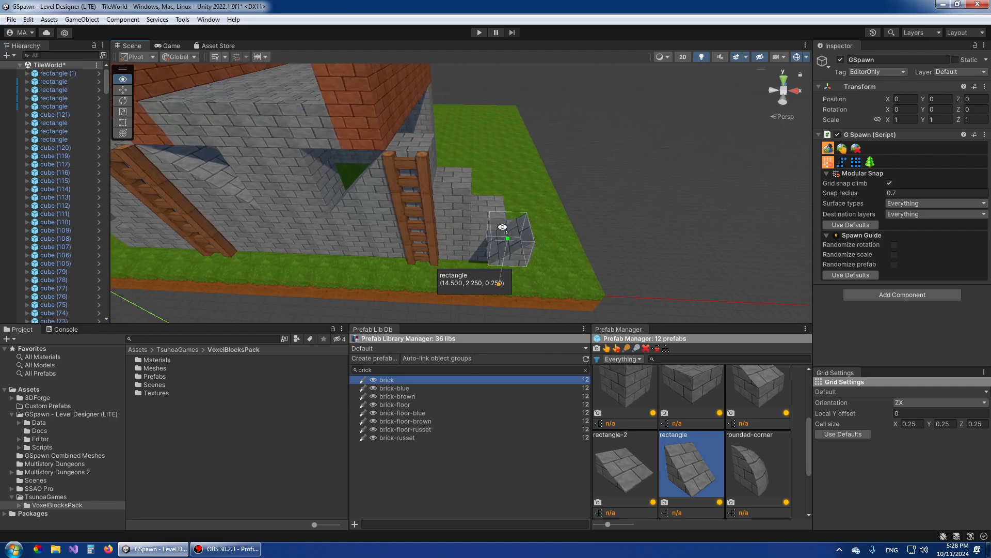
# Rotate the brick rectangle slope two steps about Y and place one on each of the wall's high-X outer steps
pyautogui.press('y')
pyautogui.press('y')
pyautogui.click(453, 177)
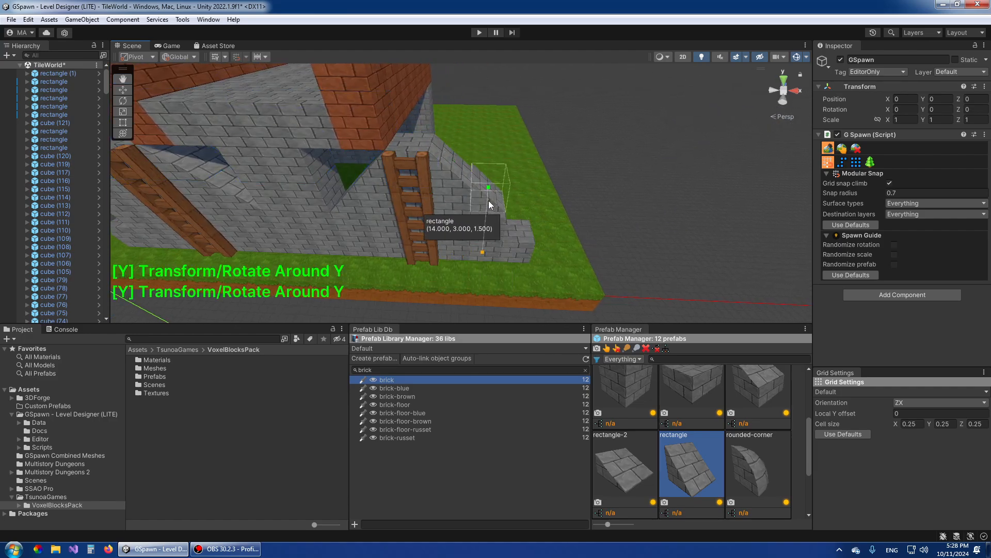
pyautogui.click(489, 207)
pyautogui.keyDown('alt'); pyautogui.moveTo(626, 203); pyautogui.dragTo(653, 196); pyautogui.keyUp('alt')
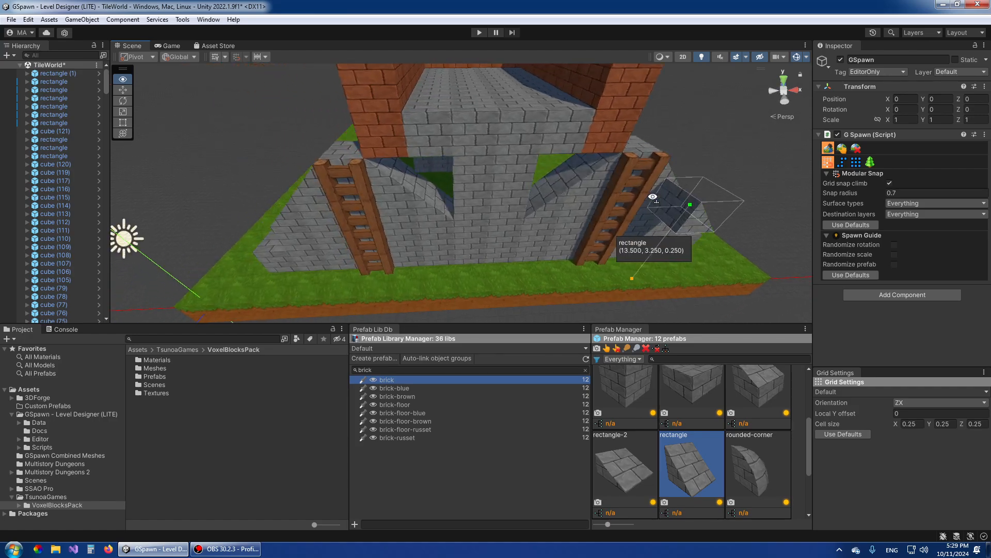
# Switch to object selection and delete the two rectangle slopes nearest the central column, one in each opening
pyautogui.scroll(-3, 655, 197)
pyautogui.click(843, 149)
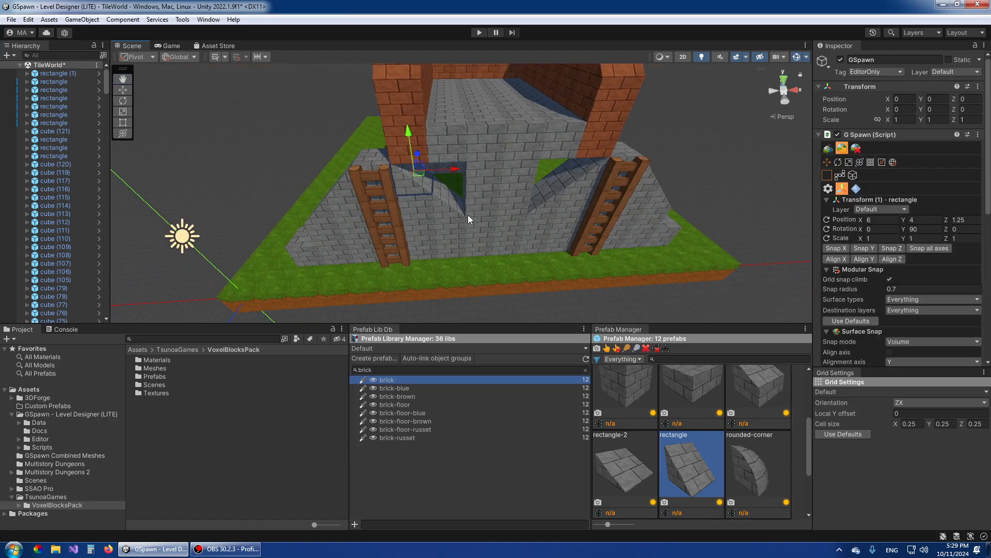
pyautogui.keyDown('ctrl'); pyautogui.click(545, 202); pyautogui.keyUp('ctrl')
pyautogui.press('Delete')
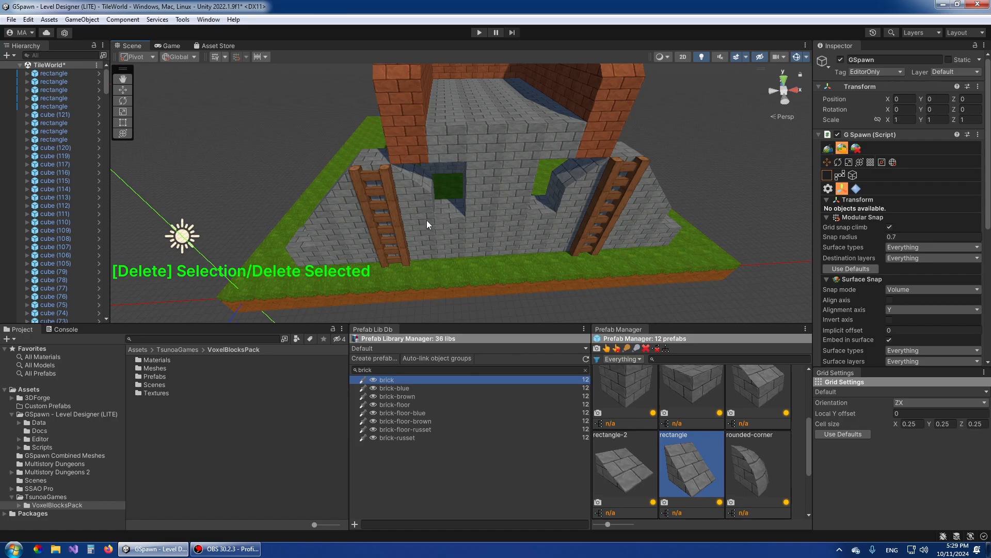
# Extrude the two wall cubes at Y 2 below the deleted slopes upward by one cube to fill the openings' lower parts
pyautogui.click(444, 222)
pyautogui.keyDown('alt'); pyautogui.moveTo(455, 225); pyautogui.dragTo(501, 271); pyautogui.keyUp('alt')
pyautogui.press('u')
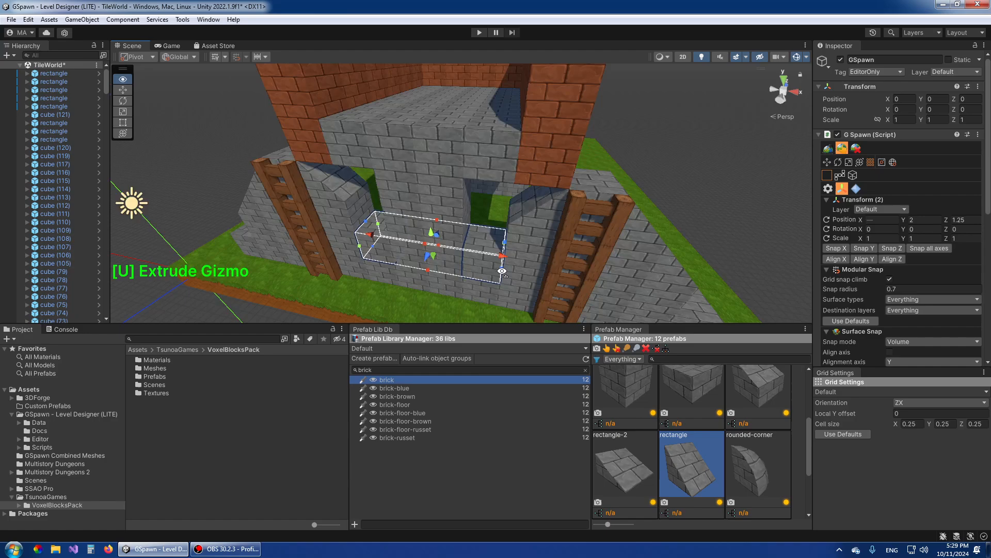
pyautogui.moveTo(502, 270); pyautogui.dragTo(496, 269, button='right')
pyautogui.moveTo(413, 243); pyautogui.dragTo(408, 209)
pyautogui.moveTo(388, 253); pyautogui.dragTo(403, 289, button='right')
pyautogui.click(403, 293)
pyautogui.keyDown('ctrl'); pyautogui.click(441, 289); pyautogui.keyUp('ctrl')
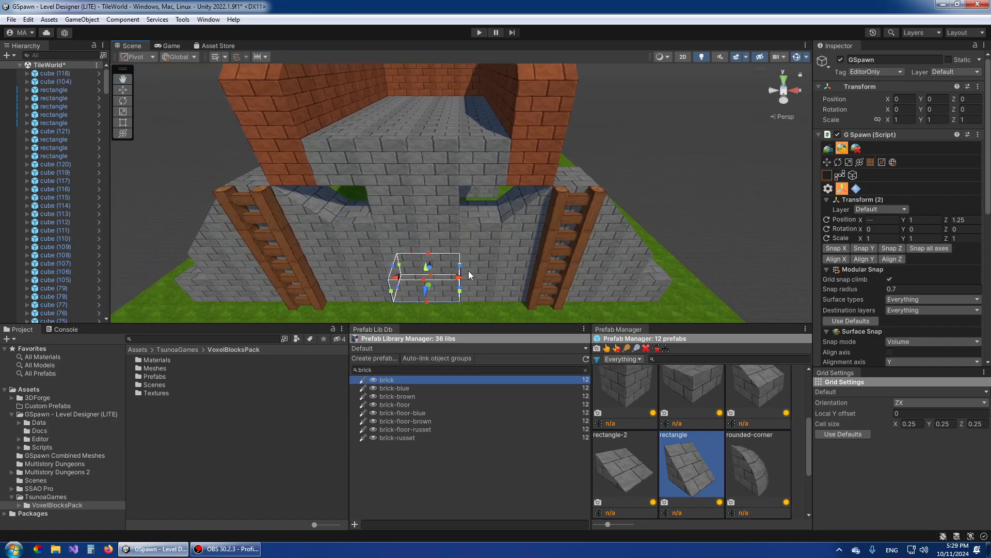
pyautogui.click(489, 251)
pyautogui.click(405, 246)
pyautogui.click(408, 268)
pyautogui.click(412, 291)
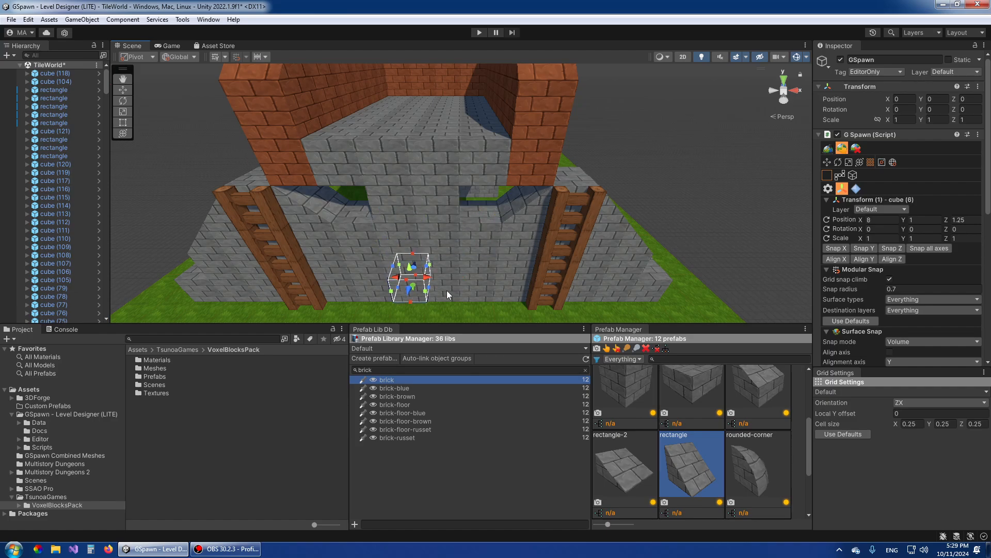
pyautogui.click(447, 290)
pyautogui.click(437, 241)
pyautogui.click(406, 243)
pyautogui.click(406, 269)
pyautogui.click(443, 290)
pyautogui.click(442, 242)
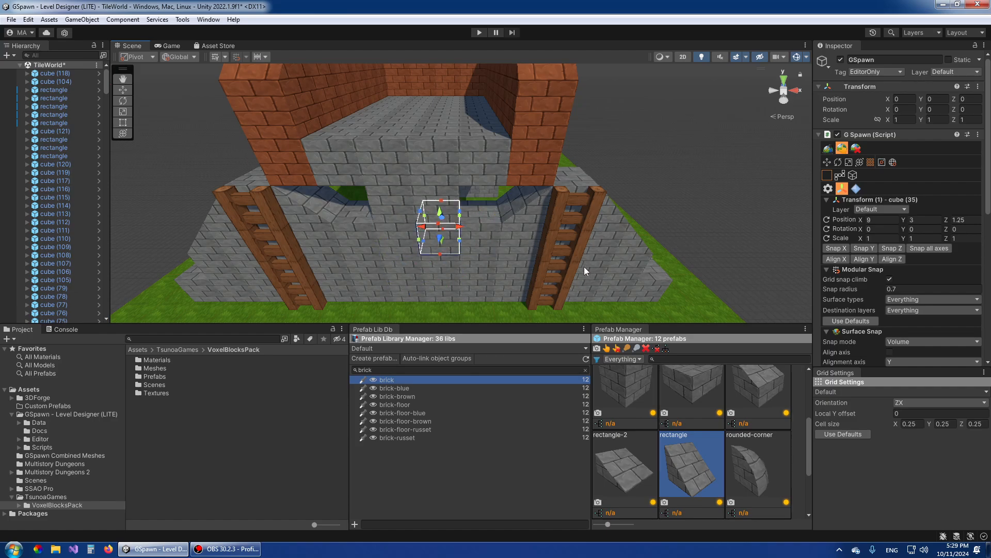
# Delete the six cubes in the middle of the lower wall, two wide and three high, to open a doorway
pyautogui.scroll(-3, 584, 266)
pyautogui.moveTo(584, 267); pyautogui.dragTo(560, 278, button='right')
pyautogui.click(456, 248)
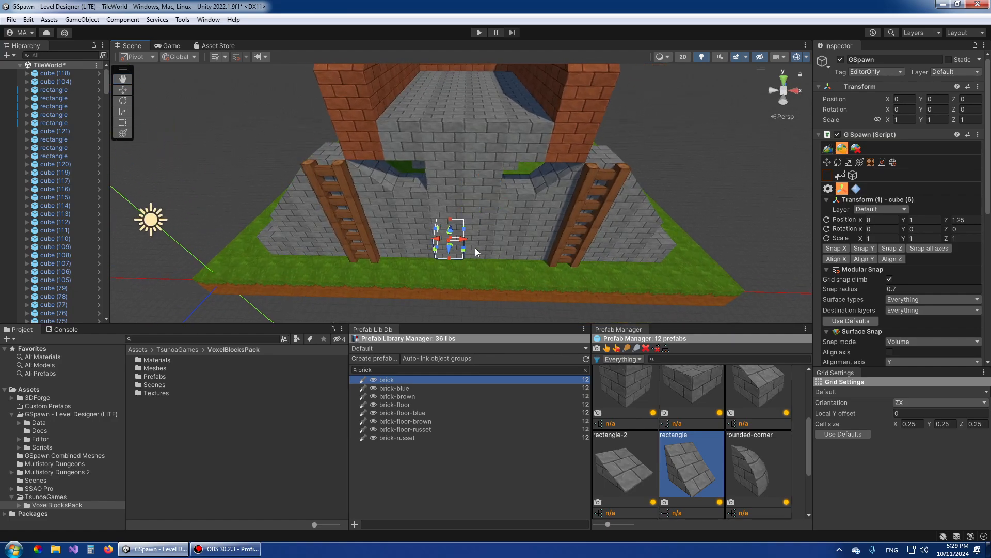
pyautogui.keyDown('ctrl'); pyautogui.click(476, 252); pyautogui.keyUp('ctrl')
pyautogui.keyDown('ctrl'); pyautogui.click(448, 230); pyautogui.keyUp('ctrl')
pyautogui.keyDown('ctrl'); pyautogui.click(481, 212); pyautogui.keyUp('ctrl')
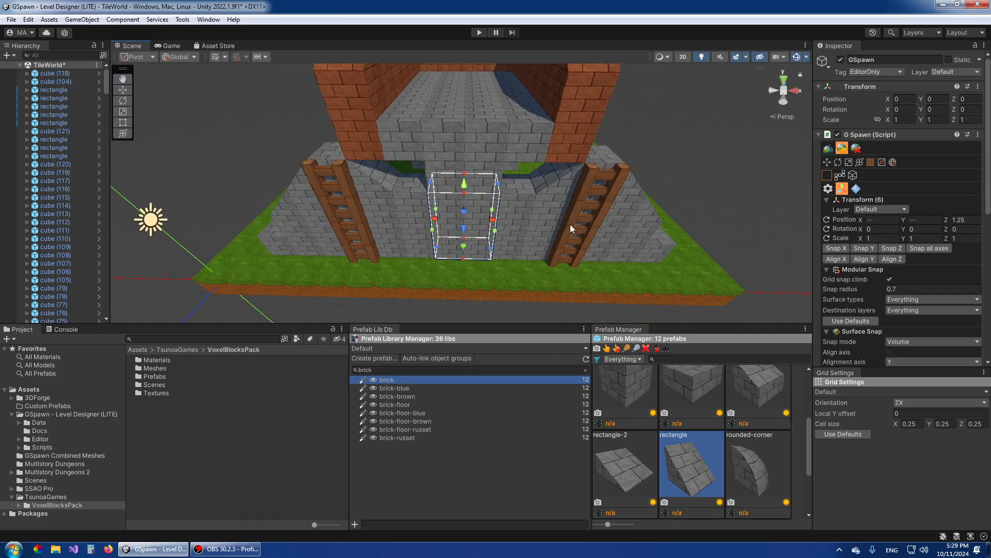
pyautogui.press('Delete')
pyautogui.moveTo(523, 242); pyautogui.dragTo(621, 217, button='right')
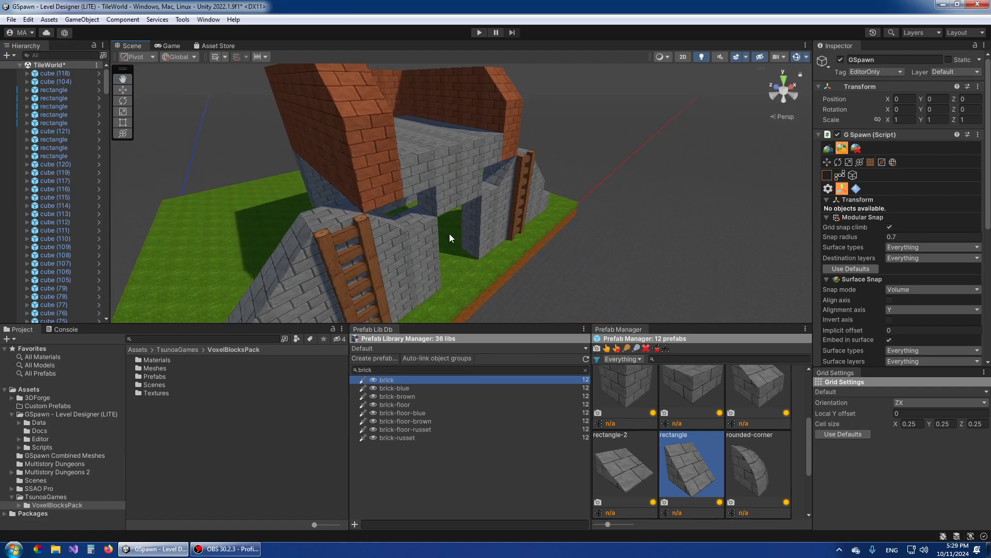
pyautogui.moveTo(450, 239); pyautogui.dragTo(557, 279, button='right')
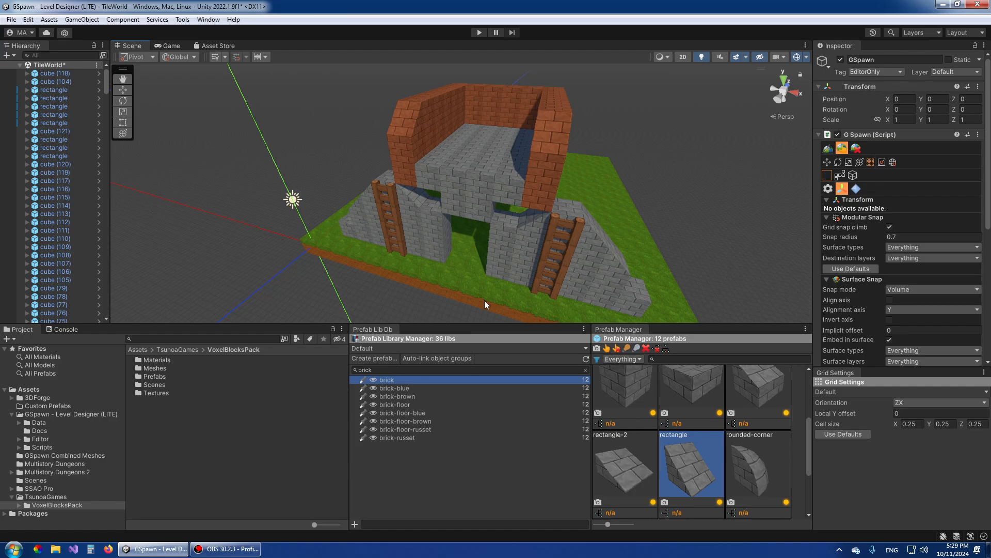
# Switch to Segments spawning, reset the modular snap vertical step, and choose the brick library's cube prefab
pyautogui.click(828, 148)
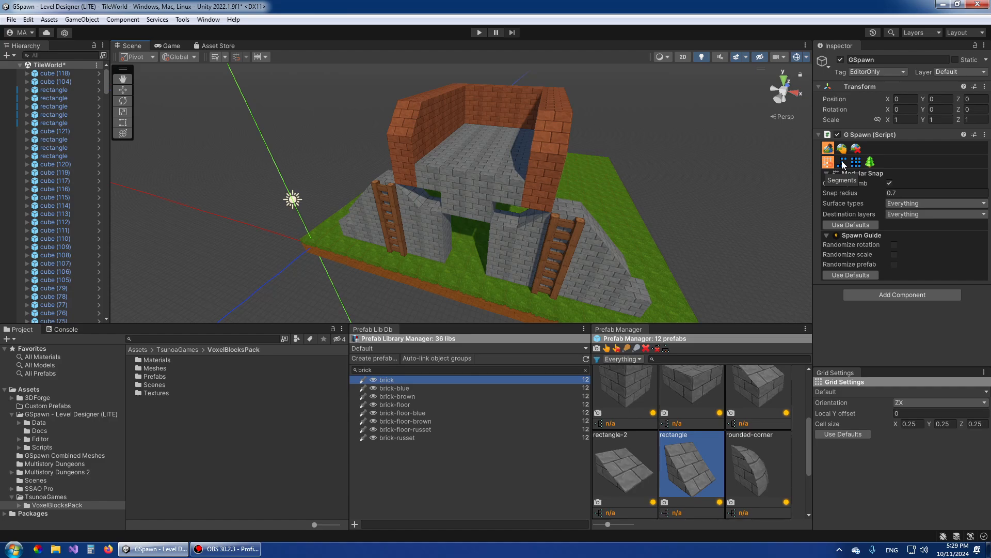
pyautogui.click(843, 163)
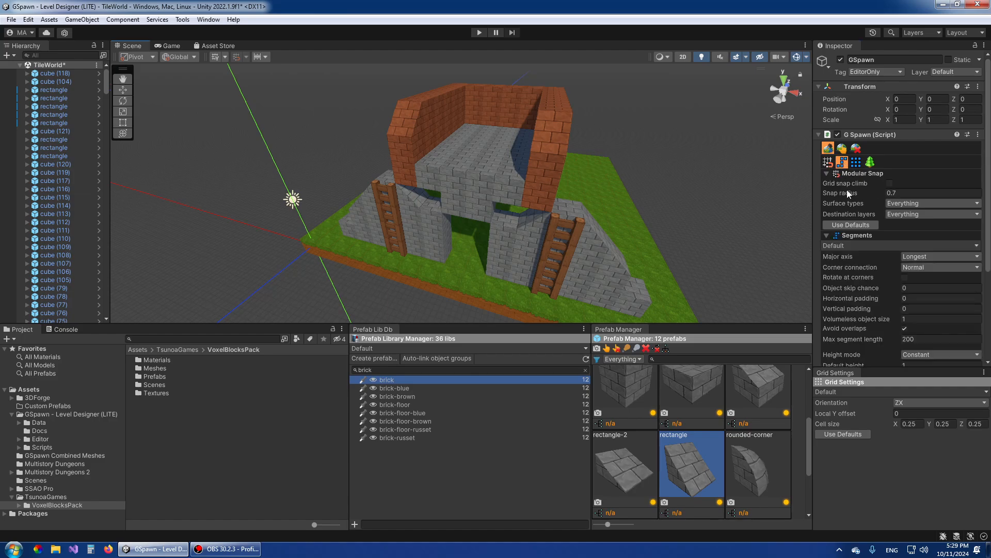
pyautogui.moveTo(354, 155); pyautogui.dragTo(486, 217, button='middle')
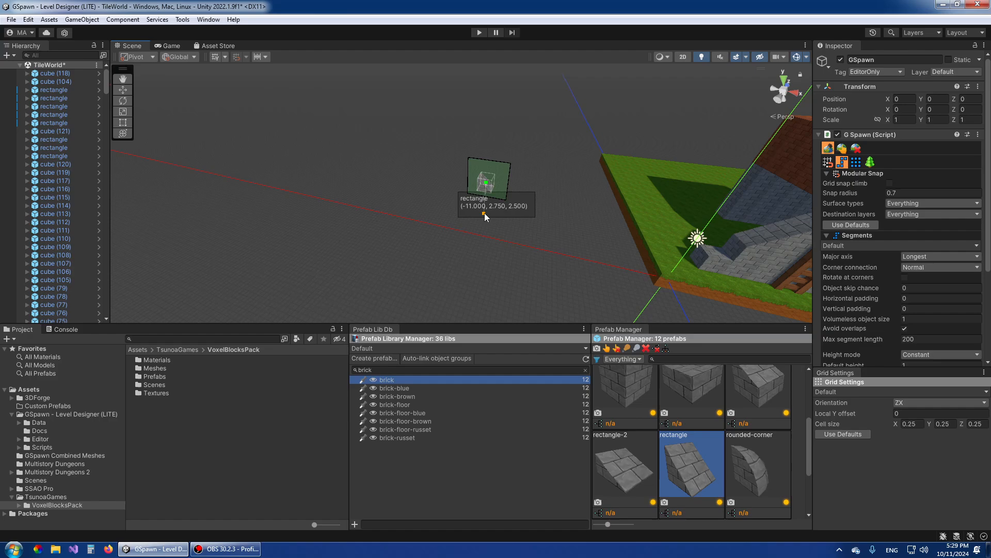
pyautogui.press('r')
pyautogui.scroll(3, 715, 406)
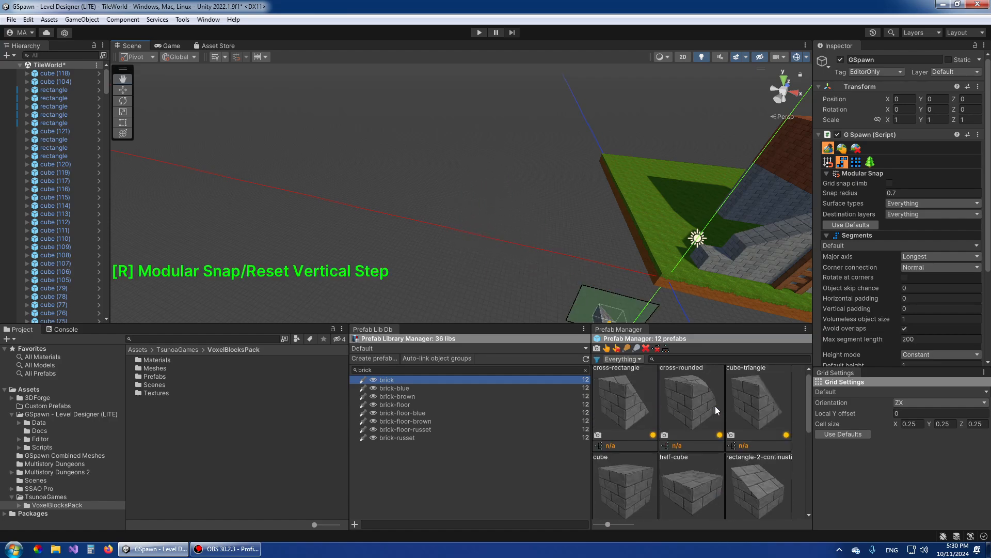
pyautogui.click(636, 494)
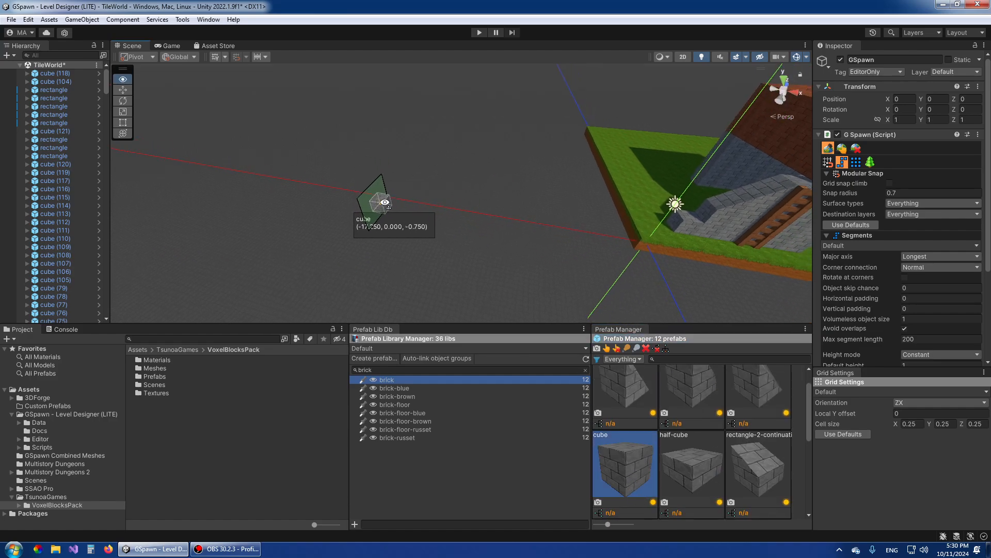
pyautogui.scroll(4, 458, 200)
pyautogui.scroll(-2, 448, 204)
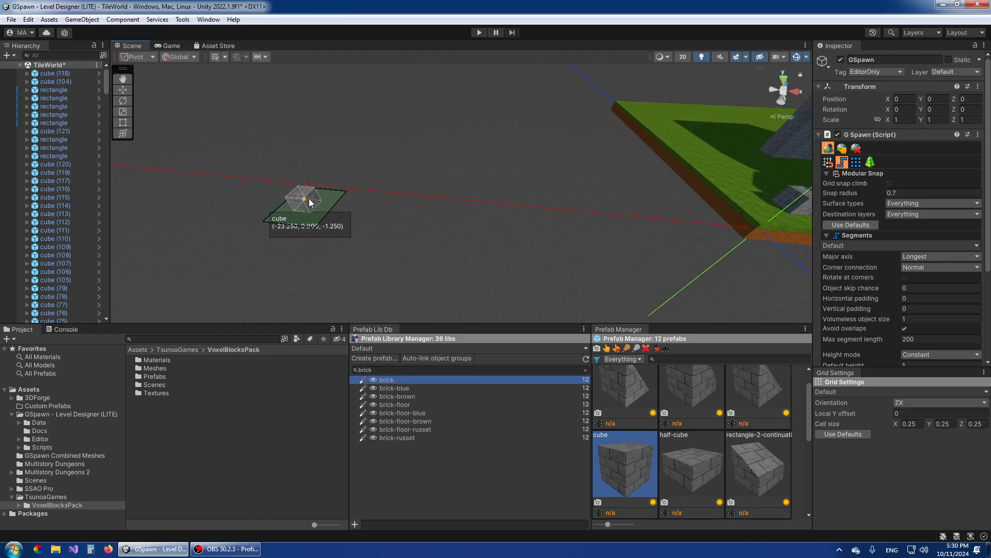
# Try a winding one-cube-high run of brick cube segments on the empty ground beside the level, and undo it
pyautogui.moveTo(298, 209)
pyautogui.mouseDown()
pyautogui.moveTo(456, 159)
pyautogui.moveTo(508, 214)
pyautogui.moveTo(592, 152)
pyautogui.mouseUp()
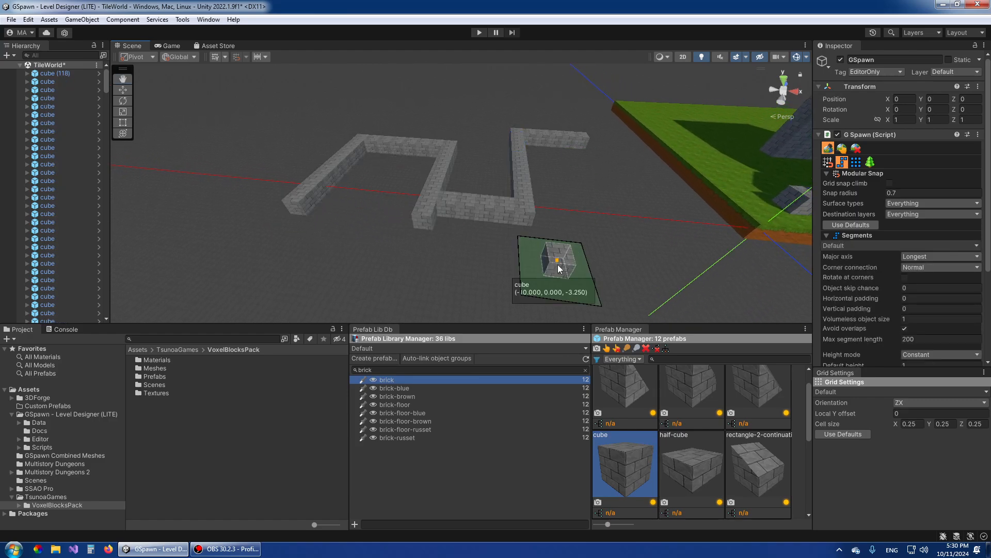
pyautogui.hotkey('ctrl', 'z')
pyautogui.scroll(-3, 936, 320)
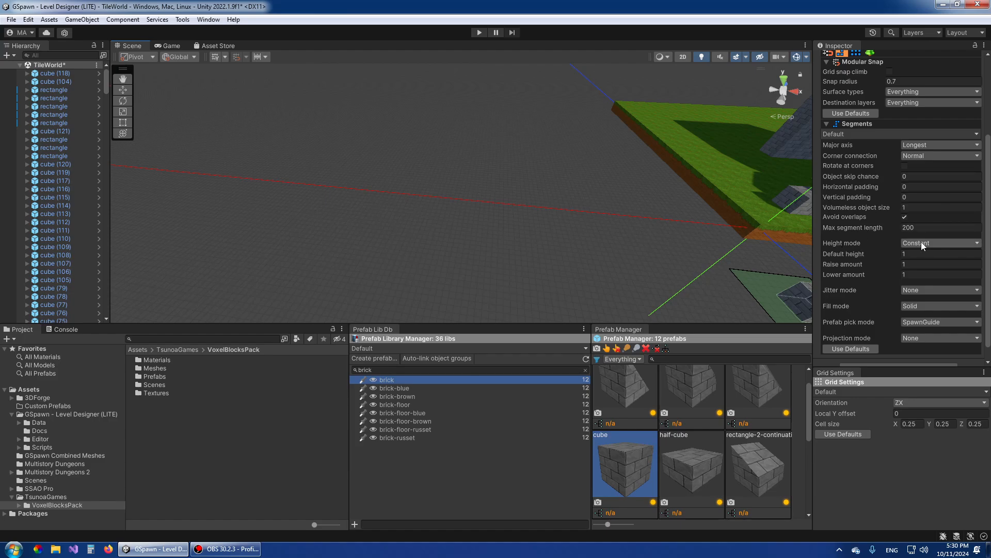
# Try a multi-corner brick cube segment wall with its height raised and lowered before placing it, and undo it
pyautogui.click(311, 232)
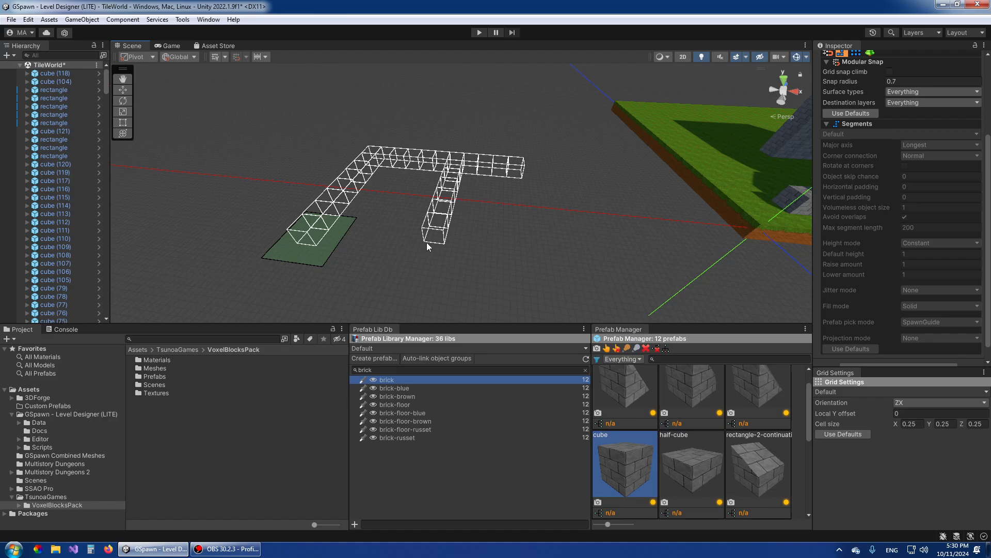
pyautogui.keyDown('ctrl'); pyautogui.scroll(8, 427, 242); pyautogui.keyUp('ctrl')
pyautogui.keyDown('ctrl'); pyautogui.scroll(-8, 426, 243); pyautogui.keyUp('ctrl')
pyautogui.keyDown('ctrl'); pyautogui.scroll(5, 426, 242); pyautogui.keyUp('ctrl')
pyautogui.keyDown('ctrl'); pyautogui.scroll(-9, 426, 242); pyautogui.keyUp('ctrl')
pyautogui.keyDown('ctrl'); pyautogui.scroll(8, 426, 242); pyautogui.keyUp('ctrl')
pyautogui.keyDown('ctrl'); pyautogui.scroll(-4, 426, 243); pyautogui.keyUp('ctrl')
pyautogui.keyDown('ctrl'); pyautogui.scroll(2, 427, 242); pyautogui.keyUp('ctrl')
pyautogui.click(427, 243)
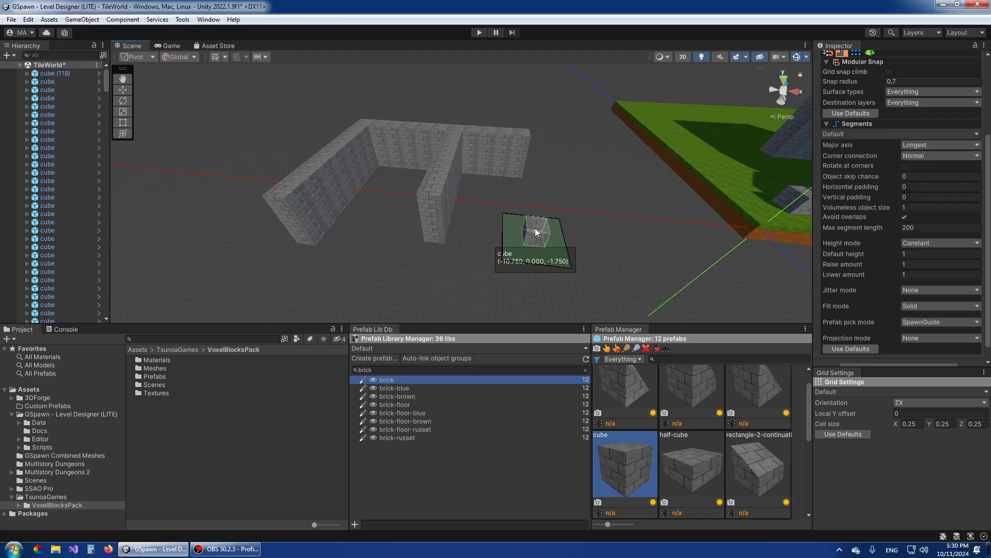
pyautogui.hotkey('ctrl', 'z')
# Try another brick cube segment path with several corners that doubles back towards its start, and undo it
pyautogui.click(337, 211)
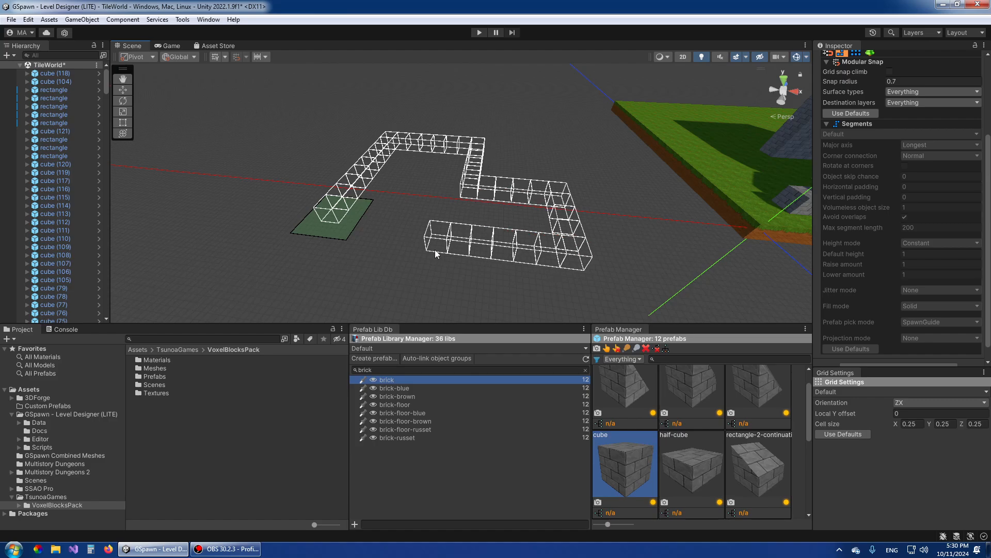
pyautogui.click(435, 253)
pyautogui.hotkey('ctrl', 'z')
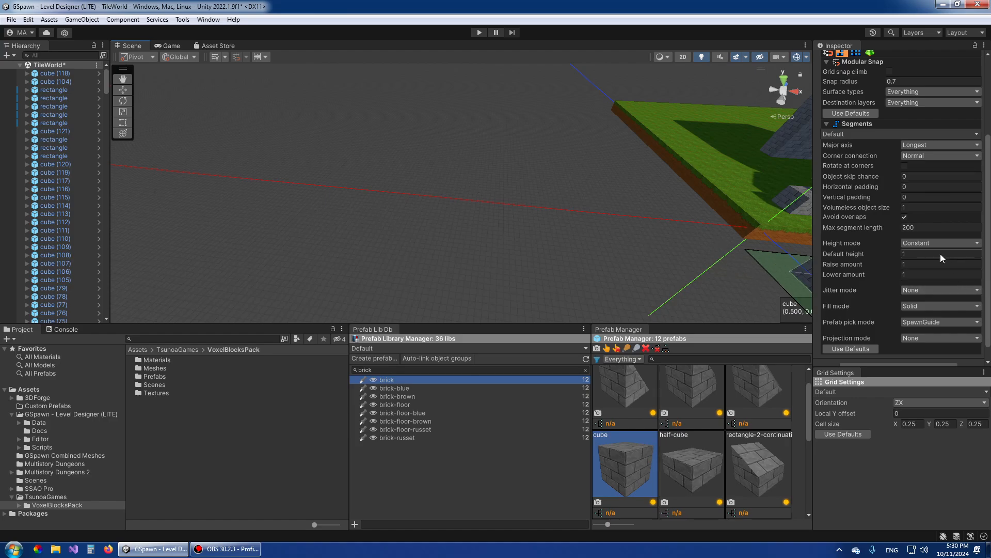
# Try the Random height mode on a three-sided brick cube segment wall with heights from 1 to 5, and undo the wall
pyautogui.click(927, 243)
pyautogui.click(934, 266)
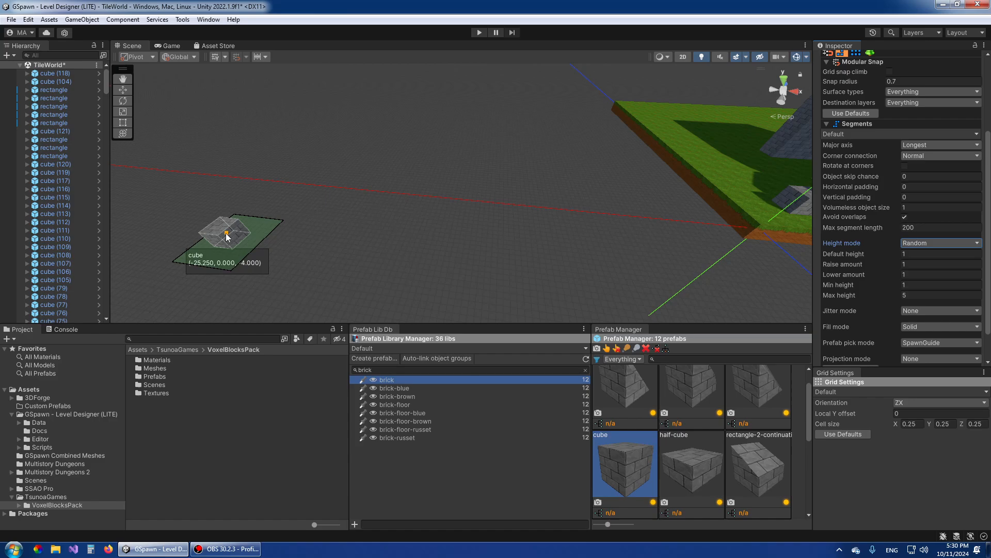
pyautogui.click(226, 233)
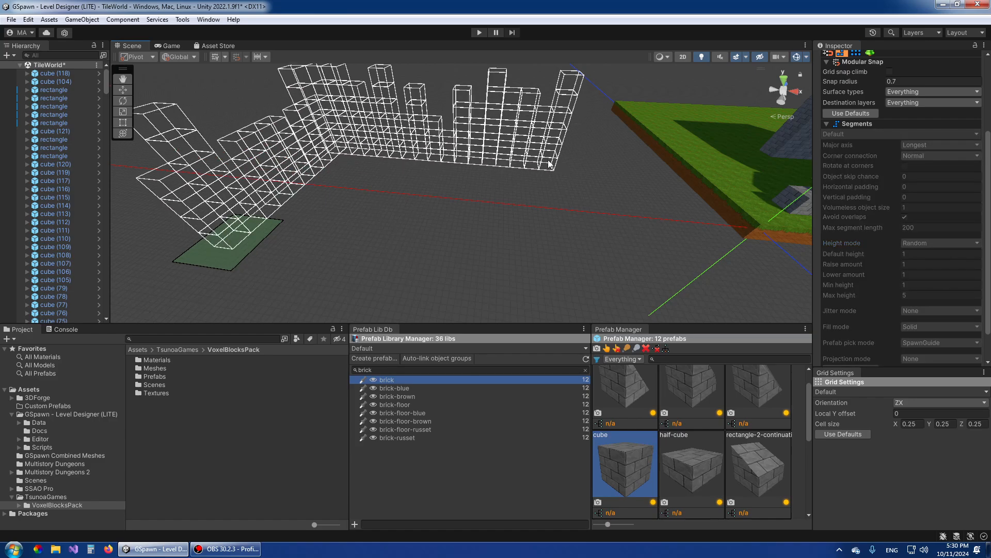
pyautogui.click(588, 278)
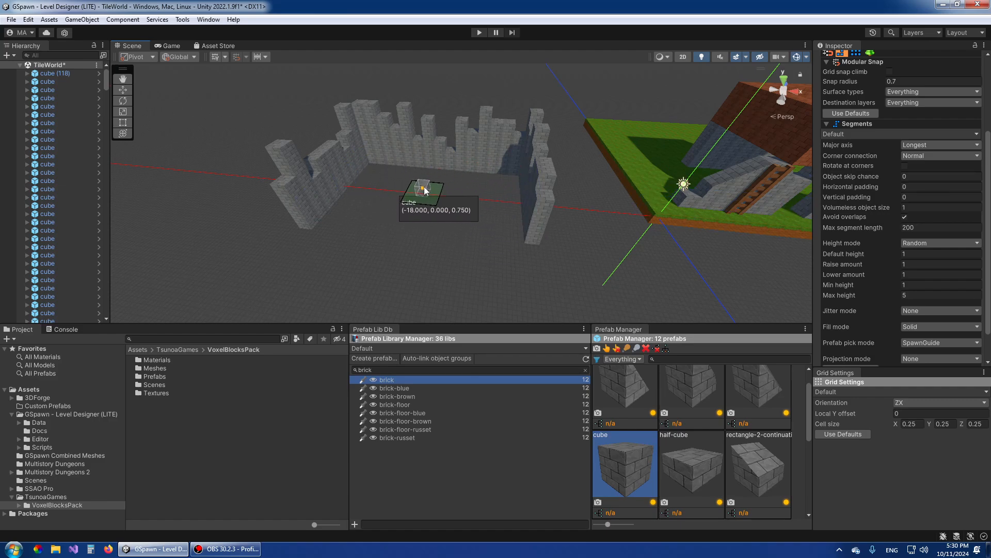
pyautogui.hotkey('ctrl', 'z')
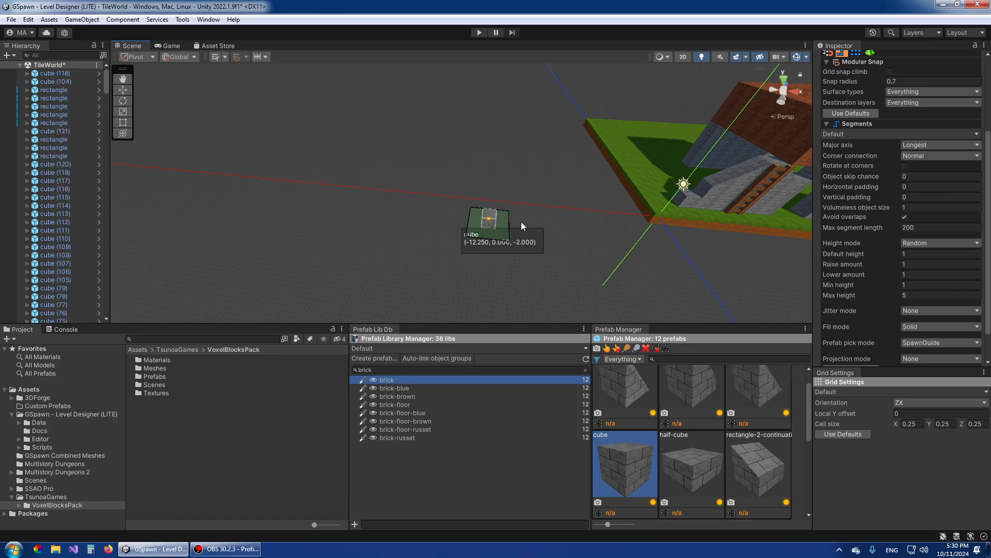
# Set the segments' height mode to Pattern
pyautogui.click(935, 244)
pyautogui.click(932, 279)
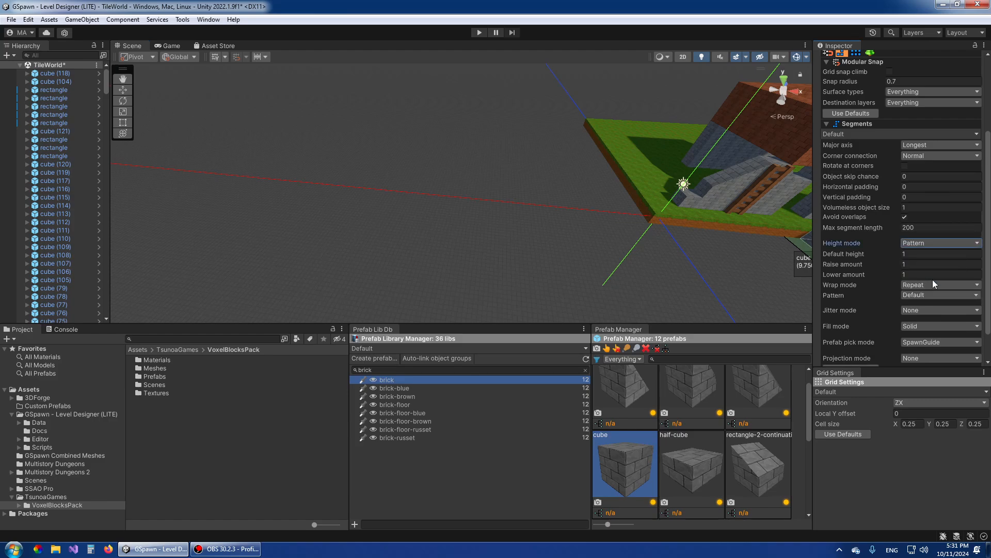
pyautogui.moveTo(536, 228); pyautogui.dragTo(642, 212, button='right')
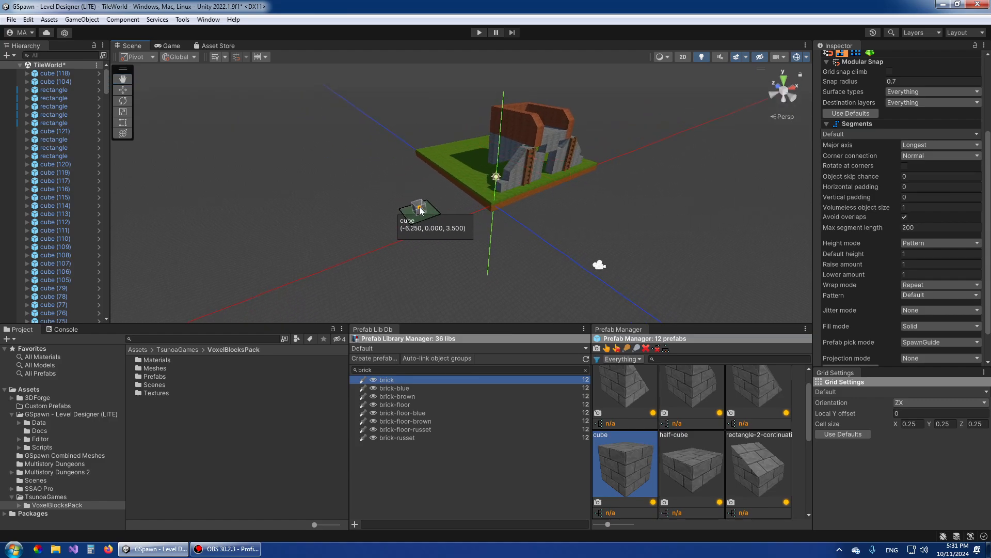
# Open GSpawn's Integer Patterns window and create a new pattern named Triangle
pyautogui.click(183, 19)
pyautogui.moveTo(206, 32)
pyautogui.moveTo(276, 58)
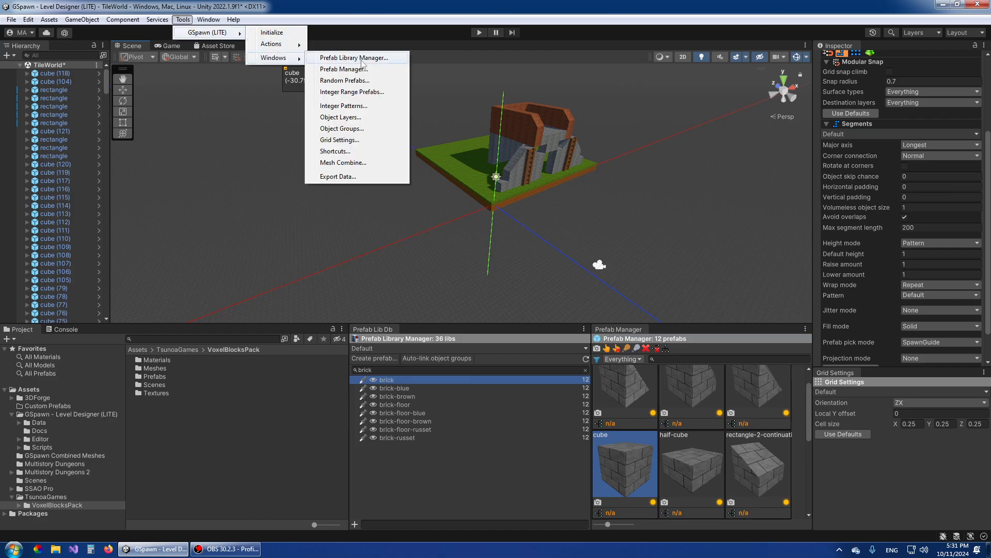
pyautogui.click(340, 106)
pyautogui.moveTo(482, 196); pyautogui.dragTo(300, 173)
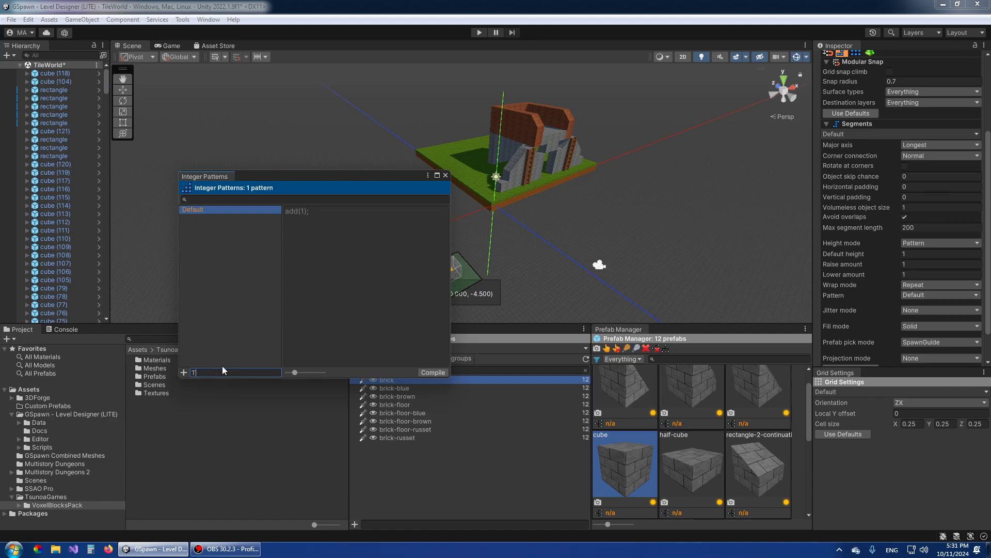
pyautogui.click(183, 372)
# Define the Triangle pattern as add(1, 2, 3, 4, 3, 2, 1); and compile it
pyautogui.click(302, 219)
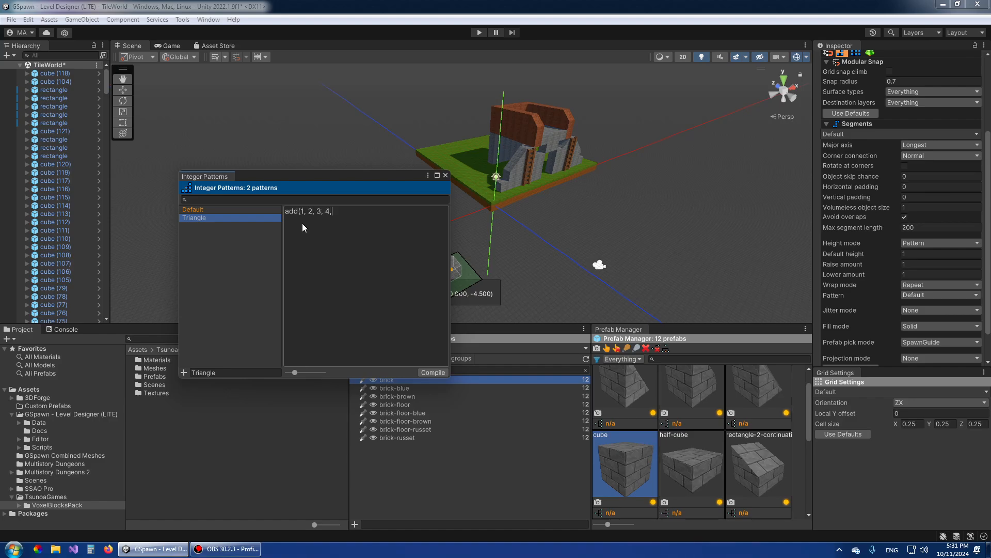
pyautogui.write('3, 2, 1);')
pyautogui.click(435, 373)
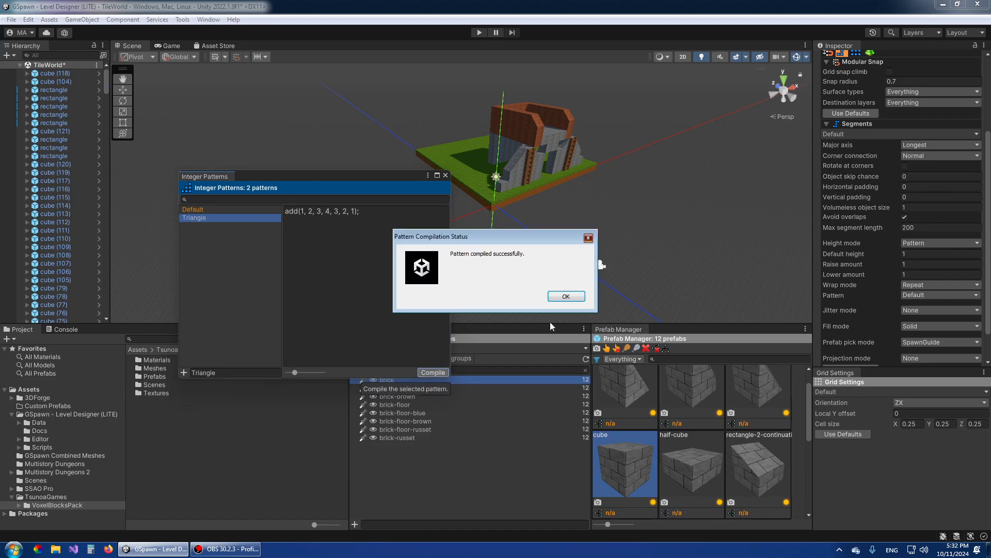
pyautogui.click(564, 295)
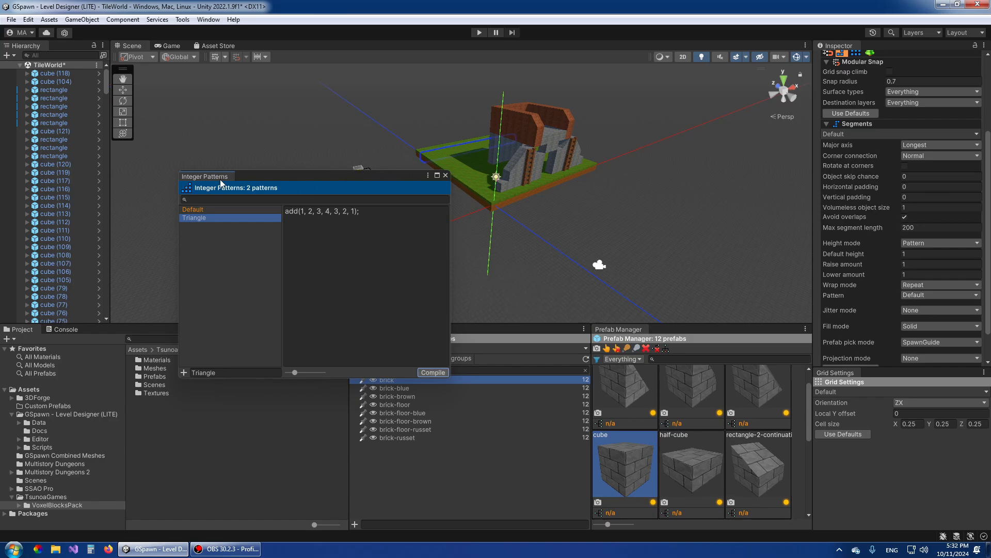
# Dock the Integer Patterns window next to the prefab library manager and set the segments' height pattern to Triangle
pyautogui.moveTo(204, 176); pyautogui.dragTo(326, 471)
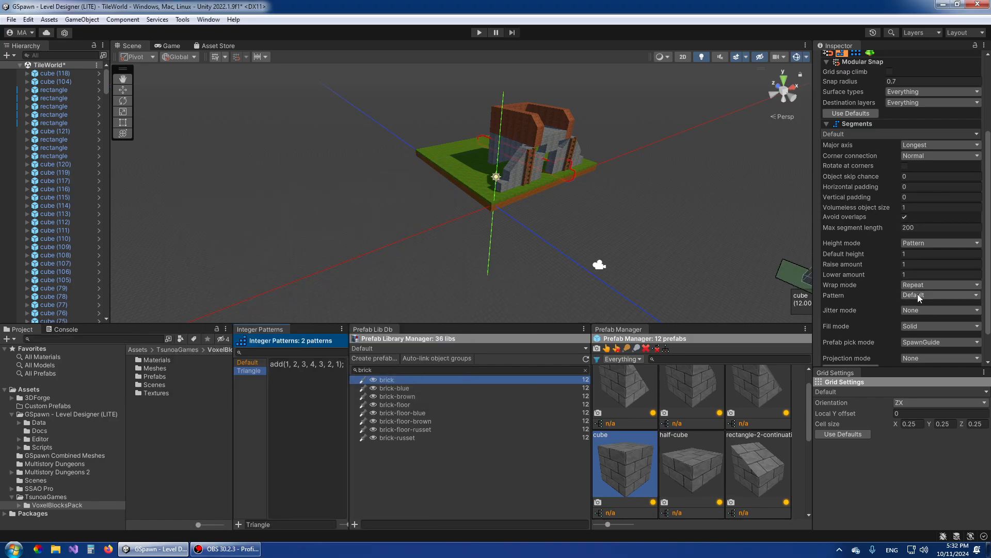
pyautogui.scroll(-2, 918, 293)
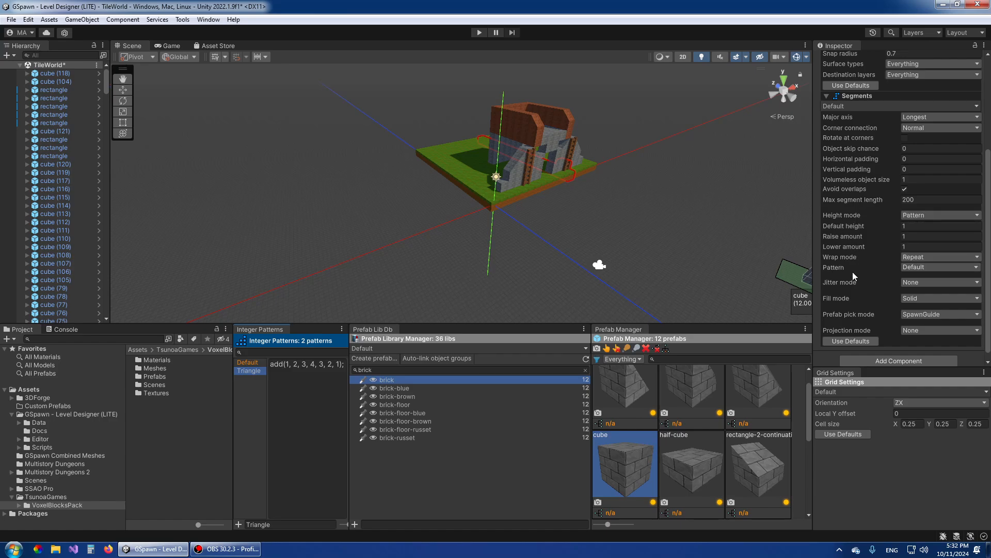
pyautogui.click(922, 268)
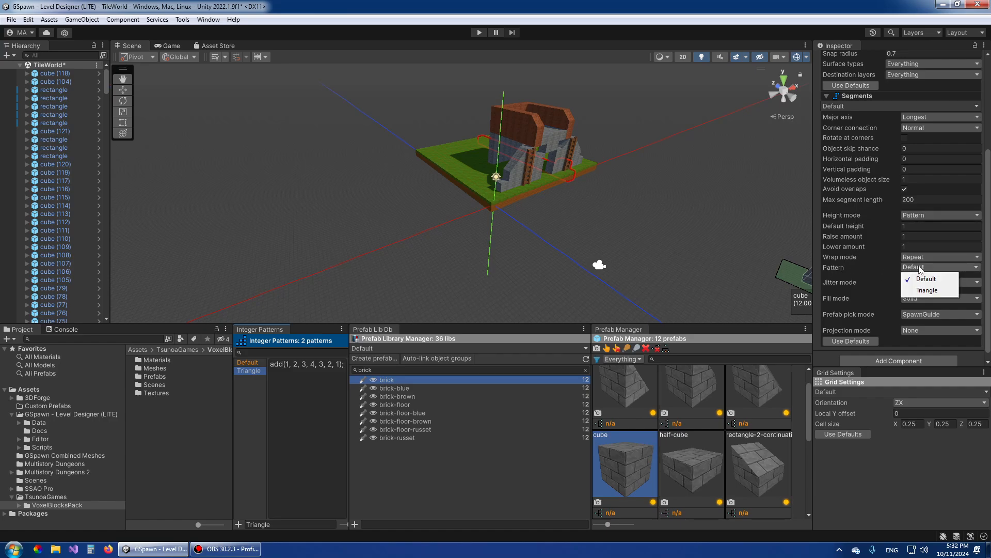
pyautogui.click(942, 292)
# Try the Triangle height pattern on a multi-corner brick cube segment wall on the empty ground, and undo the wall
pyautogui.moveTo(593, 257); pyautogui.dragTo(411, 234, button='right')
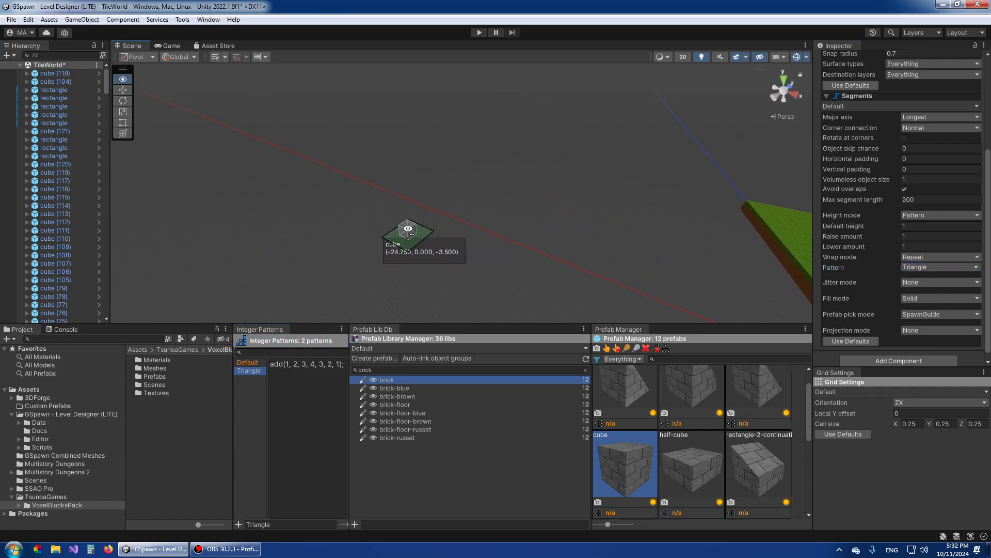
pyautogui.click(346, 223)
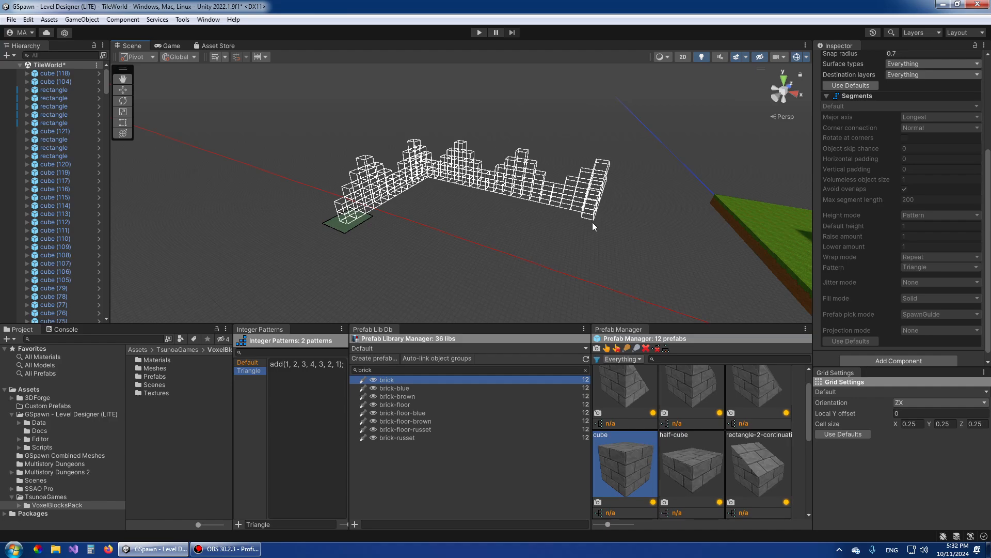
pyautogui.click(590, 303)
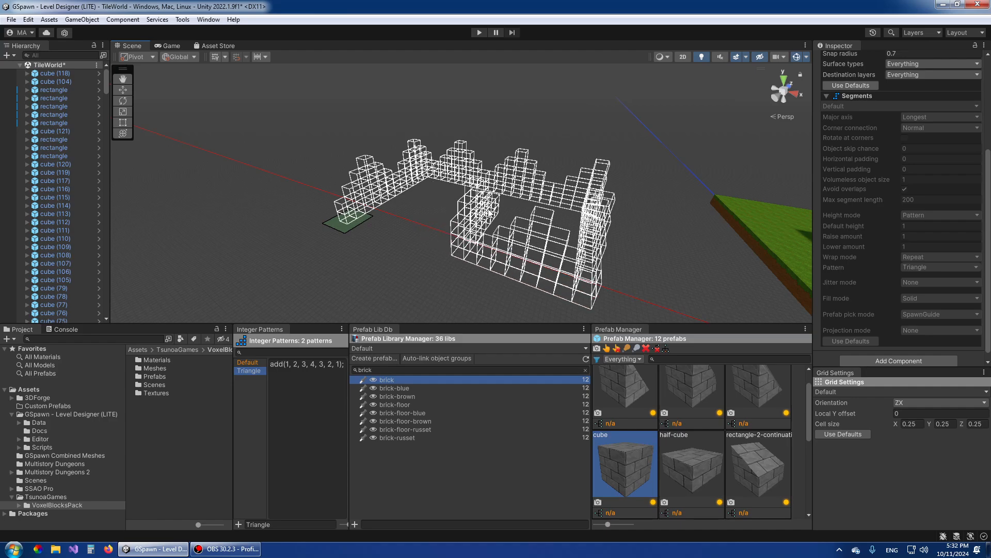
pyautogui.click(256, 264)
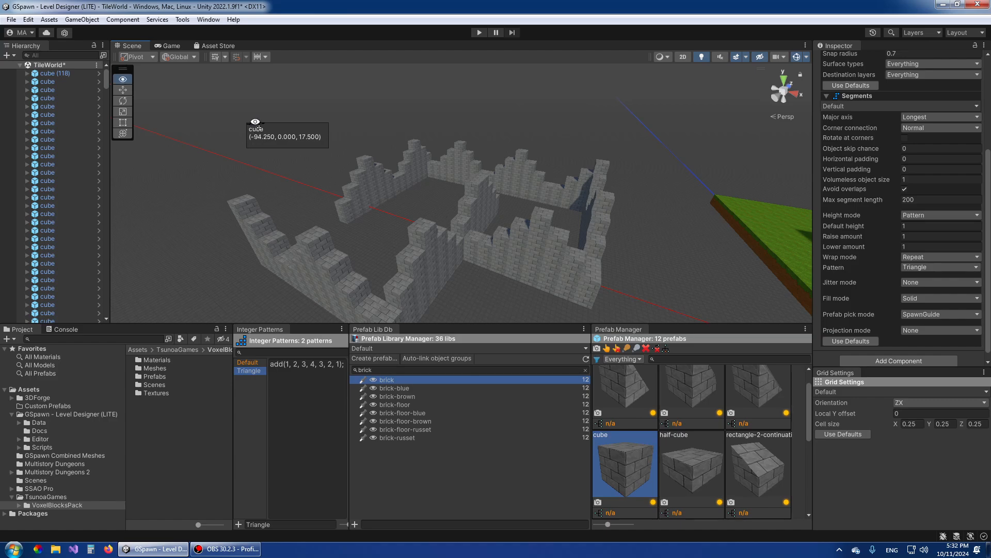
pyautogui.keyDown('alt'); pyautogui.moveTo(257, 123); pyautogui.dragTo(408, 146); pyautogui.keyUp('alt')
pyautogui.hotkey('ctrl', 'z')
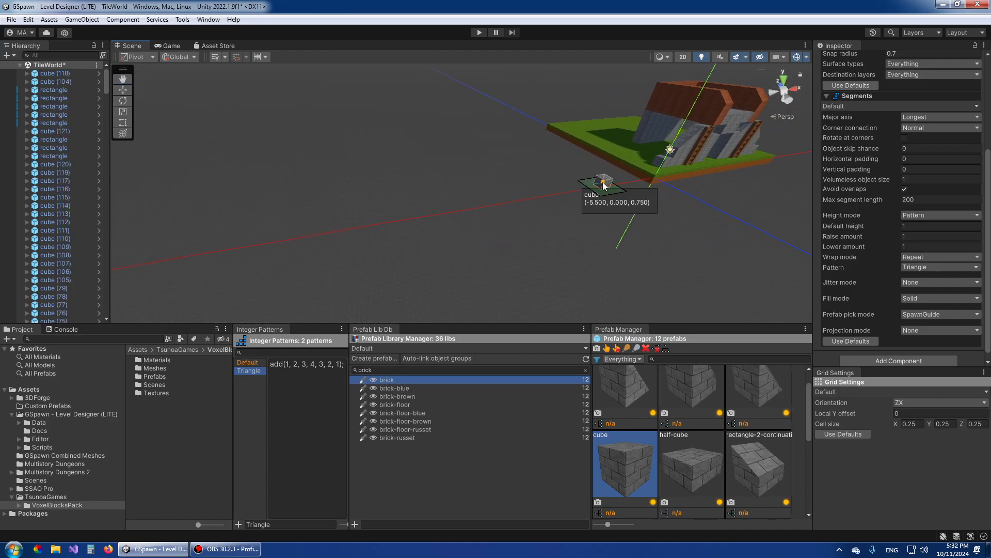
# Keep the height mode on Pattern and set the segments' default height to 0
pyautogui.keyDown('alt'); pyautogui.moveTo(697, 207); pyautogui.dragTo(627, 212); pyautogui.keyUp('alt')
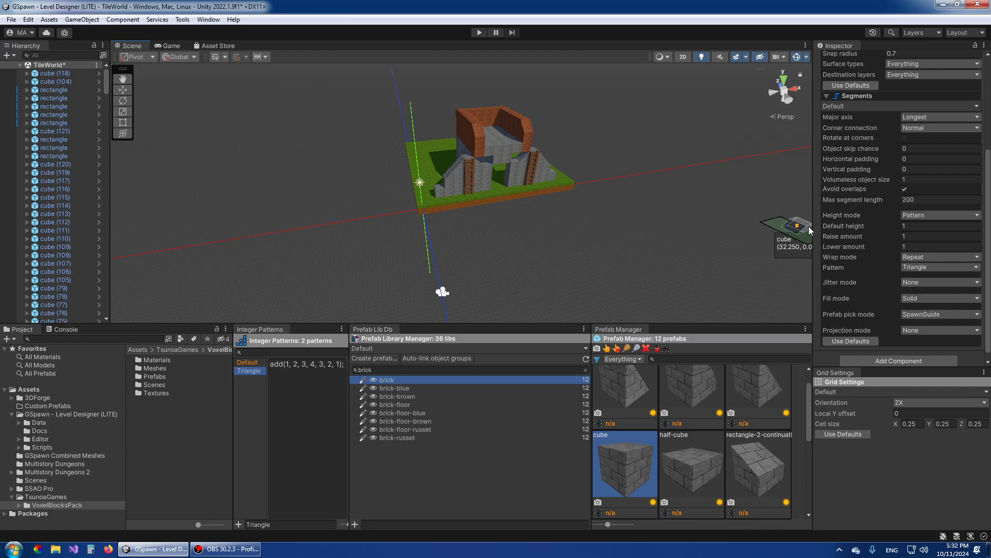
pyautogui.click(850, 228)
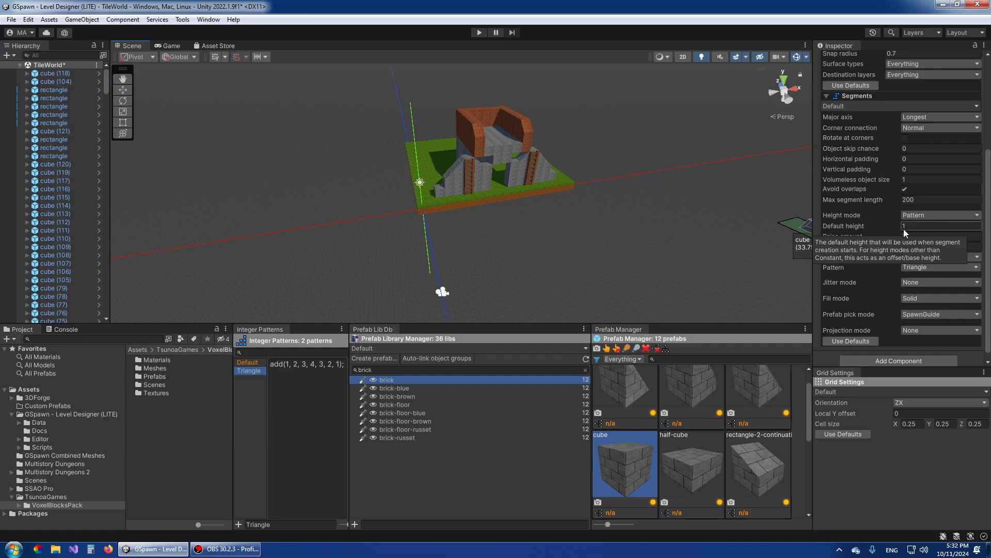
pyautogui.click(924, 216)
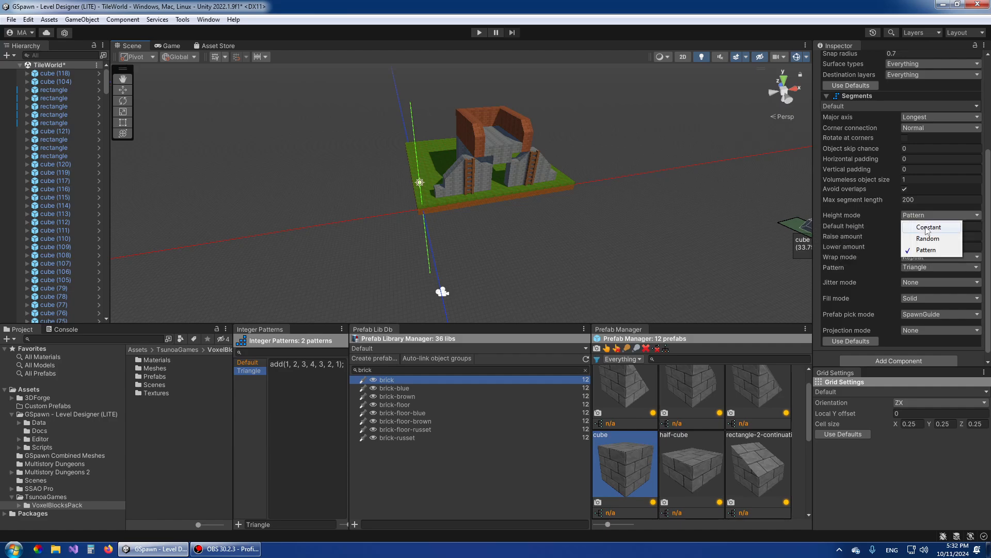
pyautogui.click(737, 217)
pyautogui.click(917, 217)
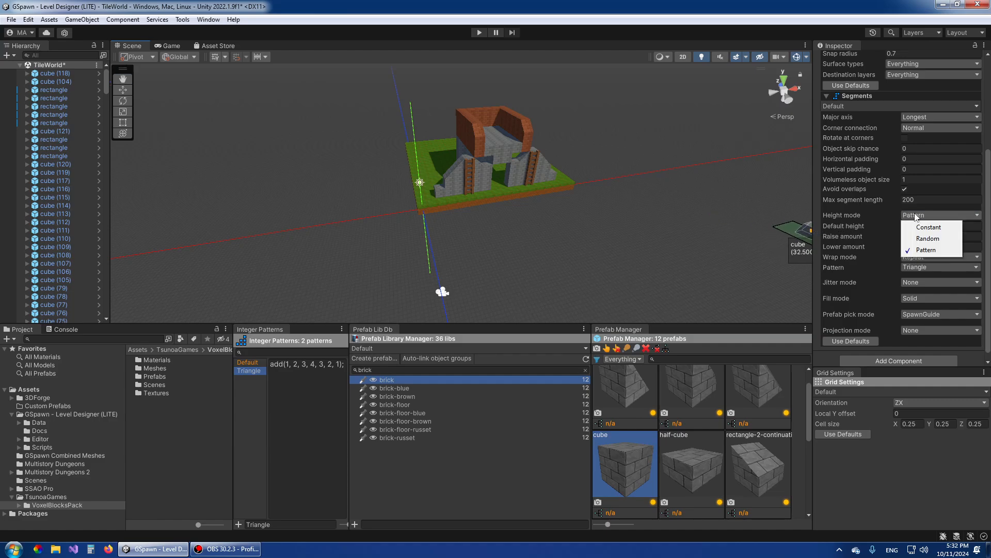
pyautogui.click(878, 234)
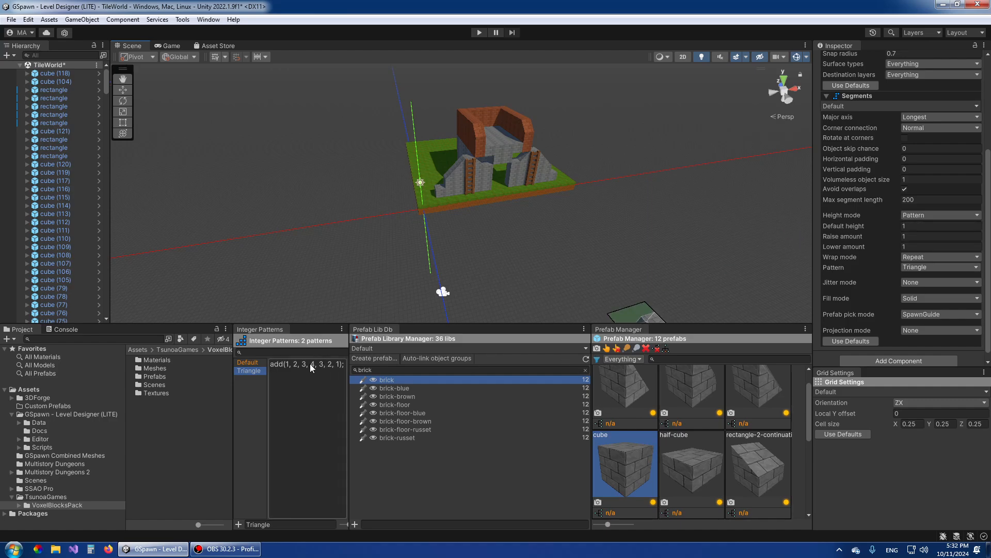
pyautogui.click(932, 228)
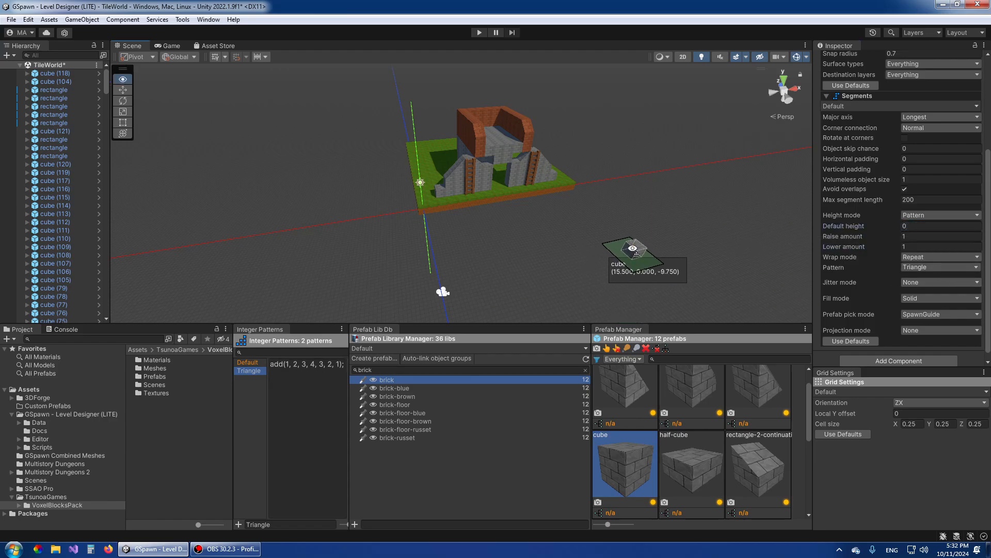
# Try spawning a Triangle-pattern cube segment with the default height of 0, and undo it
pyautogui.moveTo(631, 252); pyautogui.dragTo(586, 285, button='right')
pyautogui.click(397, 221)
pyautogui.click(506, 228)
pyautogui.hotkey('ctrl', 'z')
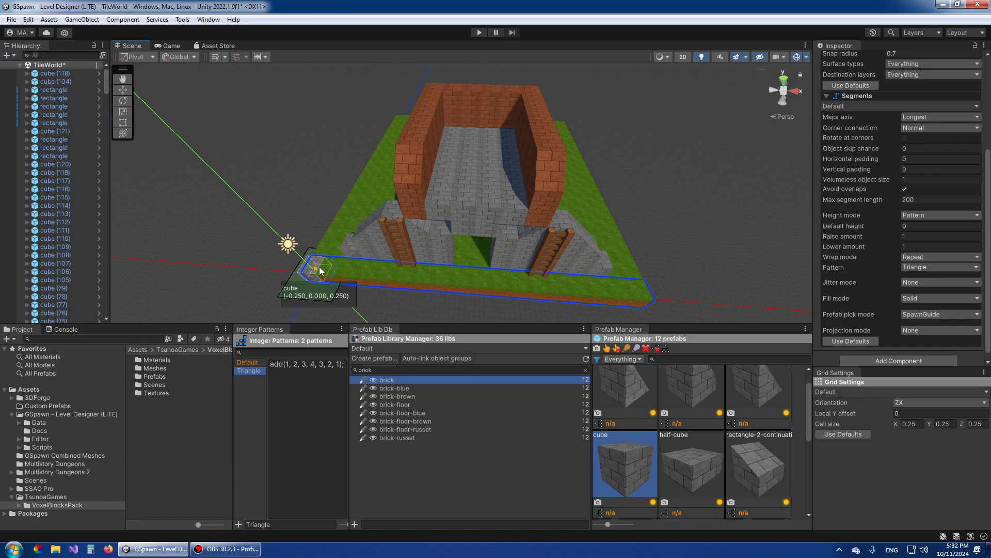
# Enable grid snap climb and spawn a Triangle-pattern brick cube wall along the two sides and back edge of the grass floor
pyautogui.hotkey('shift', 'c')
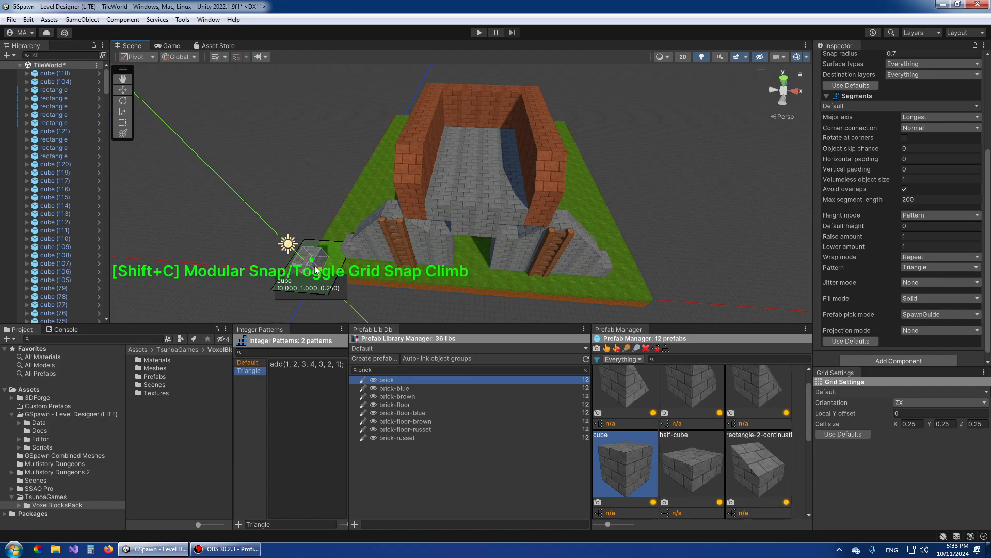
pyautogui.moveTo(315, 269); pyautogui.dragTo(313, 259, button='right')
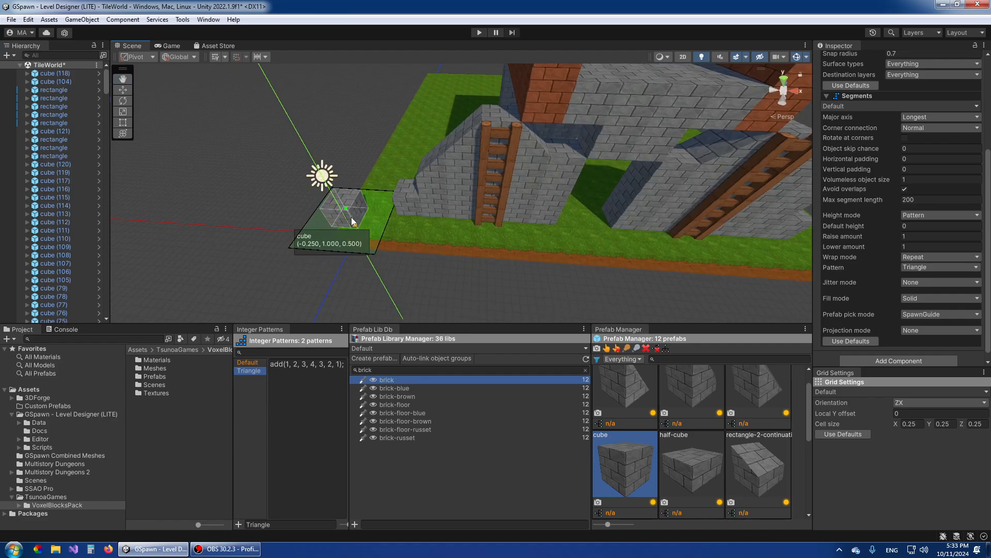
pyautogui.click(355, 221)
pyautogui.moveTo(354, 222); pyautogui.dragTo(406, 168, button='right')
pyautogui.press('s')
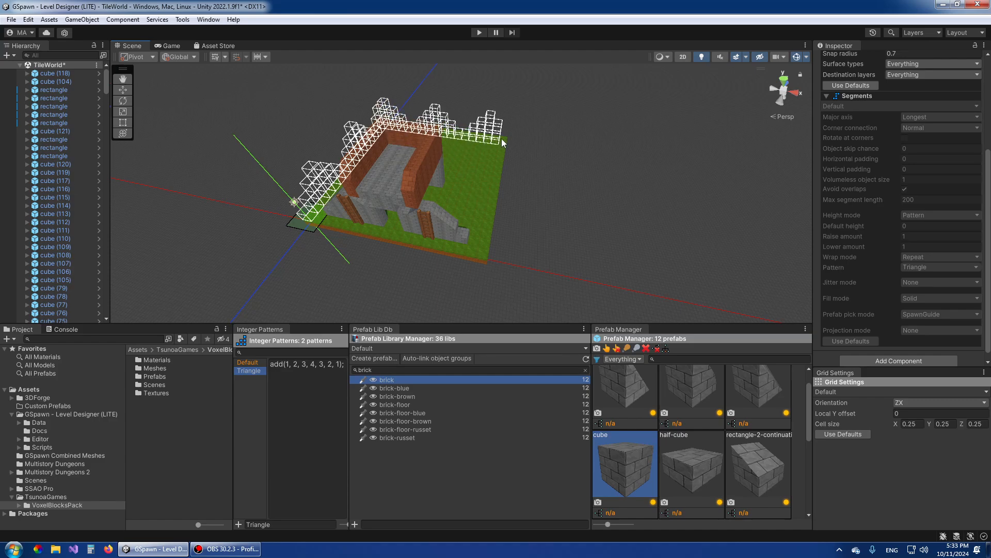
pyautogui.click(479, 255)
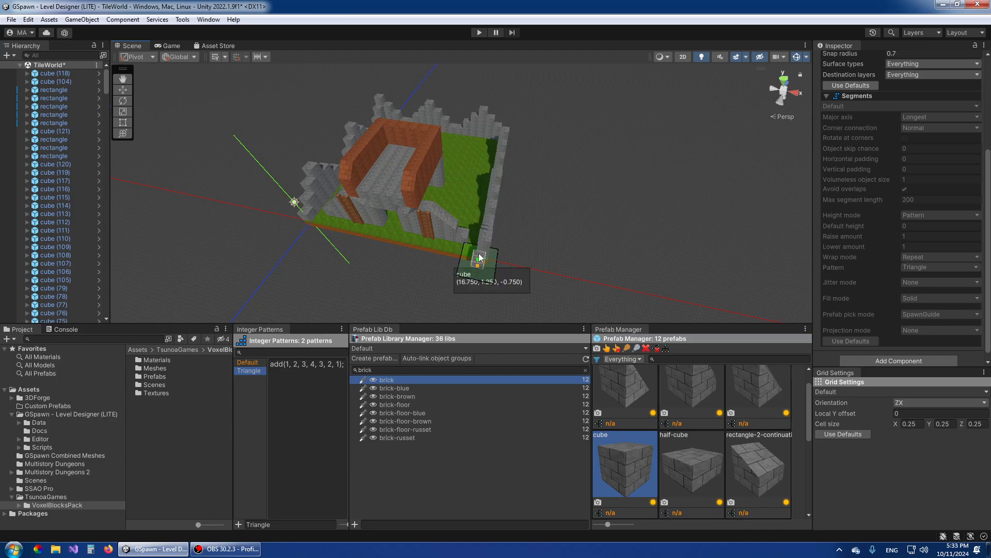
# Spawn a three-sided Triangle-pattern brick cube segment on top of the building's brown brick walls
pyautogui.moveTo(273, 207); pyautogui.dragTo(299, 206, button='right')
pyautogui.press('w')
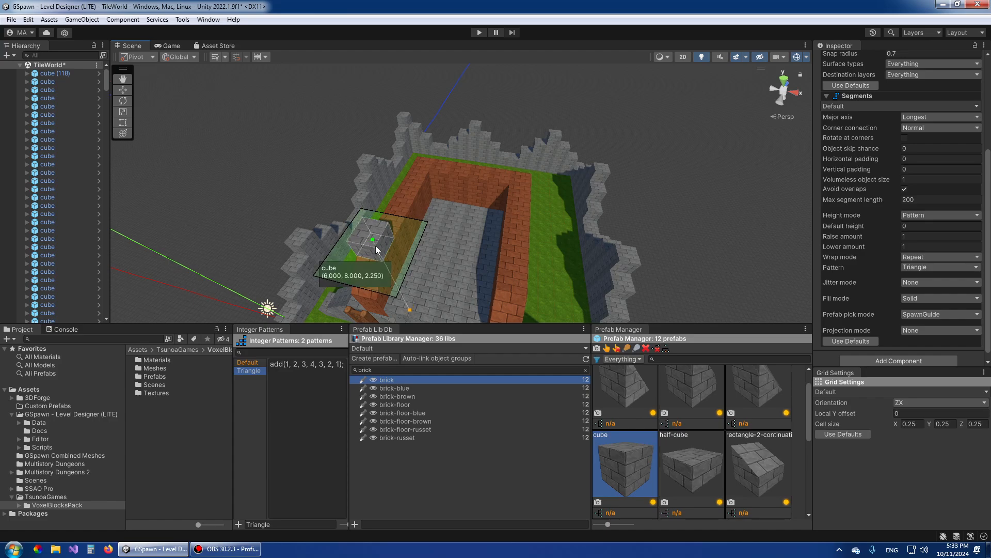
pyautogui.click(388, 236)
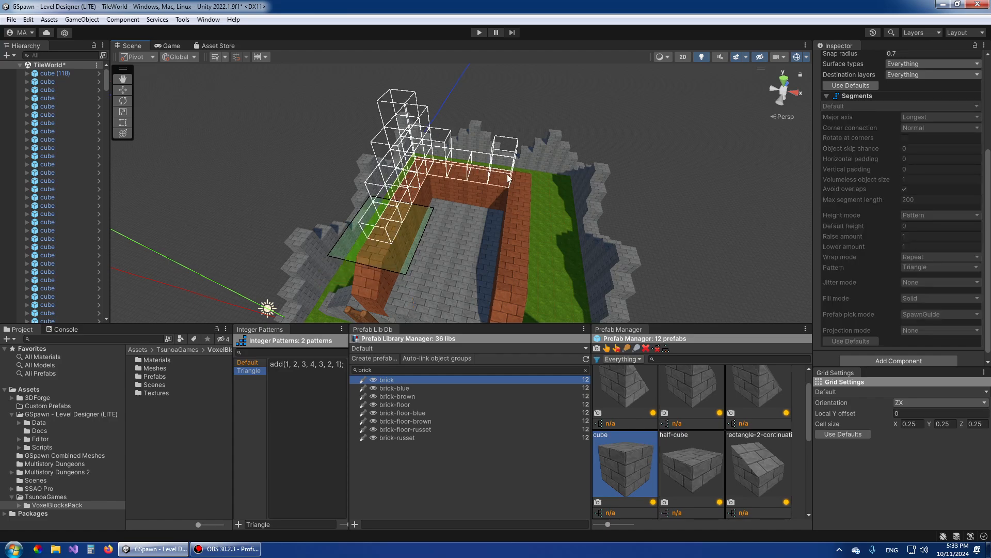
pyautogui.click(522, 178)
pyautogui.click(515, 274)
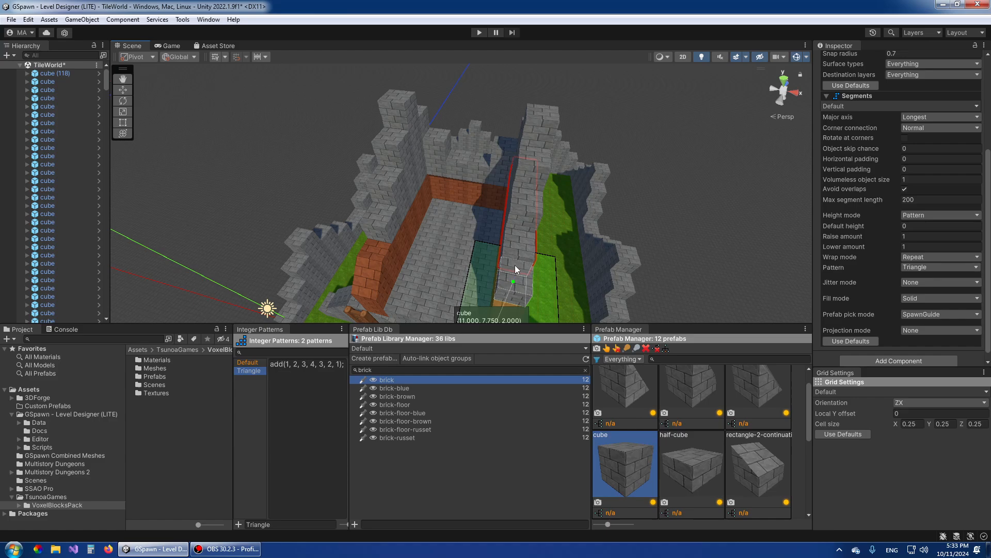
# Examine the patterned walls from several sides, reset the modular snap's vertical step, and review the Modular Snap settings
pyautogui.keyDown('alt'); pyautogui.moveTo(228, 157); pyautogui.dragTo(749, 243); pyautogui.keyUp('alt')
pyautogui.moveTo(749, 242); pyautogui.dragTo(588, 242, button='middle')
pyautogui.keyDown('alt'); pyautogui.moveTo(603, 245); pyautogui.dragTo(483, 240); pyautogui.keyUp('alt')
pyautogui.moveTo(468, 239); pyautogui.dragTo(422, 246, button='right')
pyautogui.press('r')
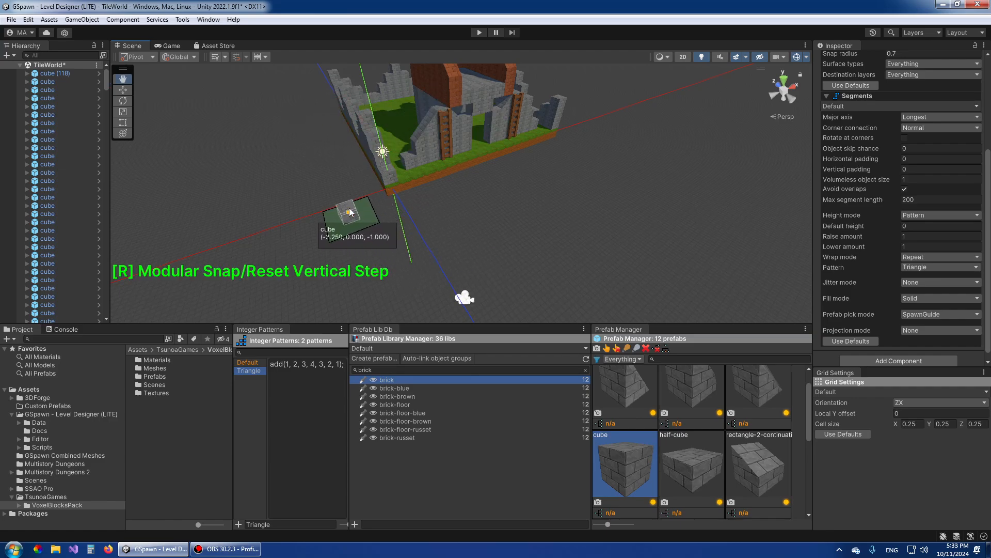
pyautogui.keyDown('alt'); pyautogui.moveTo(347, 216); pyautogui.dragTo(564, 212); pyautogui.keyUp('alt')
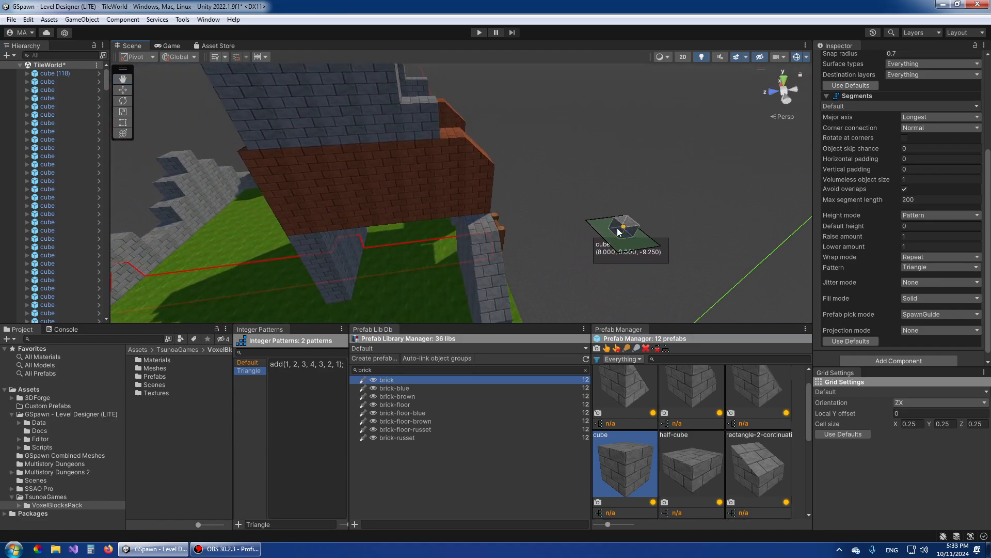
pyautogui.keyDown('alt'); pyautogui.moveTo(622, 235); pyautogui.dragTo(542, 248); pyautogui.keyUp('alt')
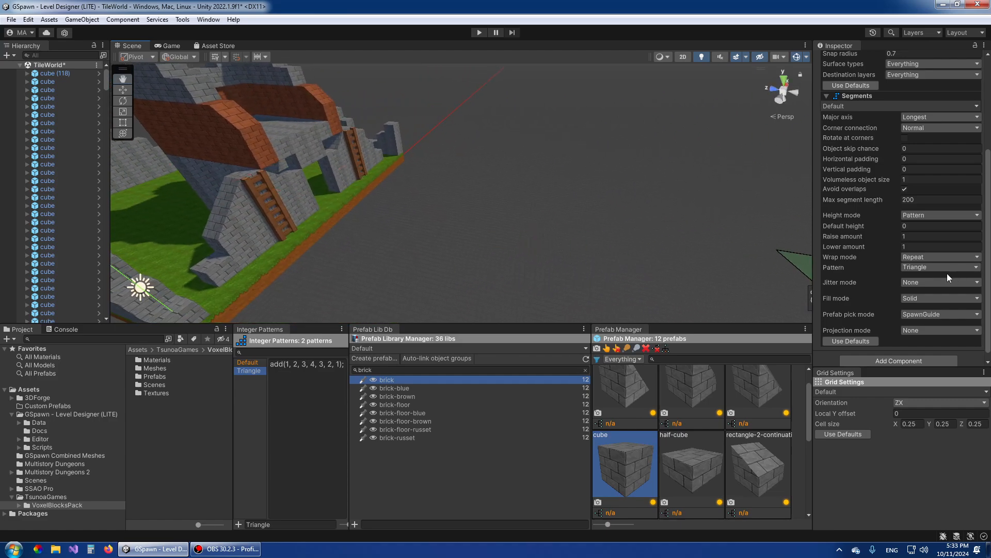
pyautogui.scroll(5, 837, 146)
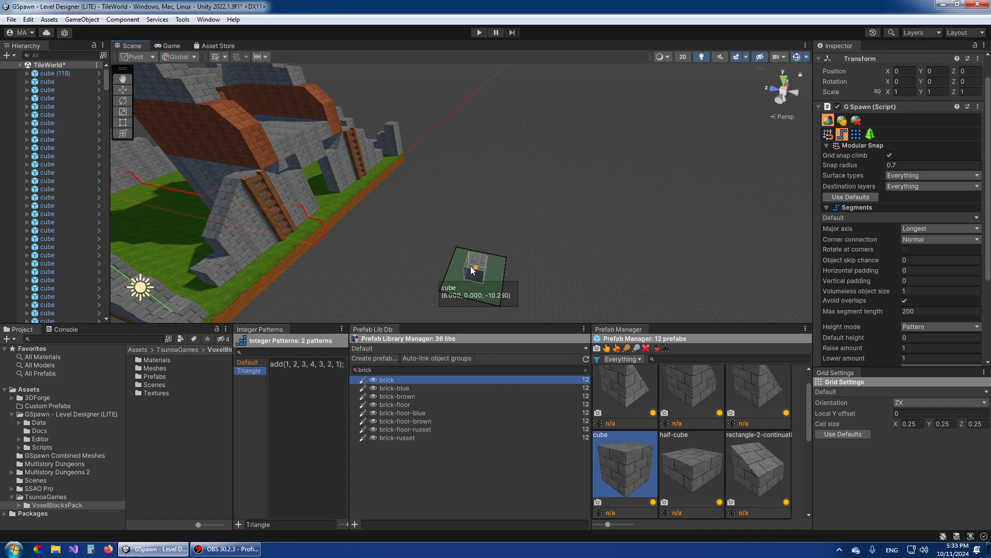
pyautogui.keyDown('alt'); pyautogui.moveTo(511, 250); pyautogui.dragTo(480, 238); pyautogui.keyUp('alt')
pyautogui.scroll(-5, 480, 238)
pyautogui.scroll(5, 490, 238)
pyautogui.scroll(2, 489, 233)
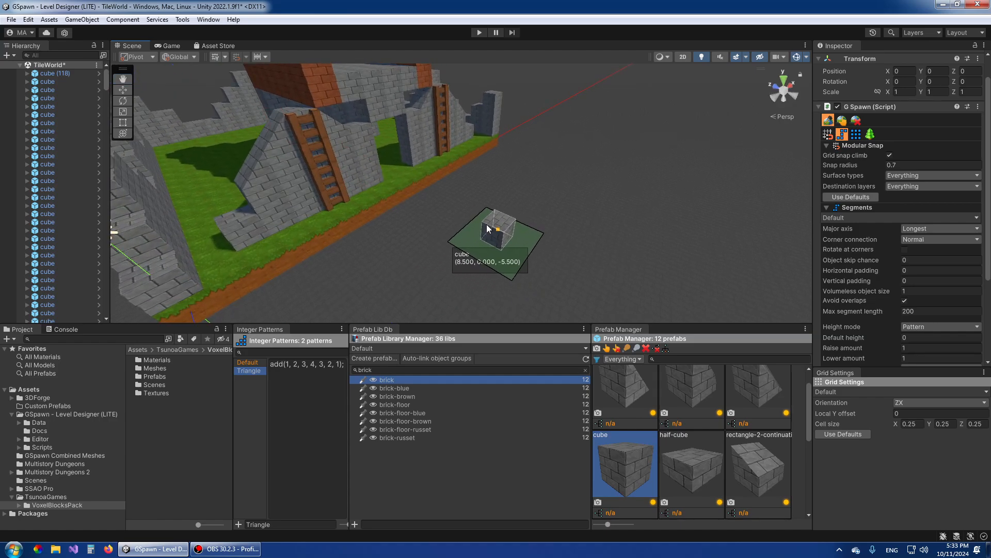
pyautogui.keyDown('alt'); pyautogui.moveTo(487, 227); pyautogui.dragTo(320, 205); pyautogui.keyUp('alt')
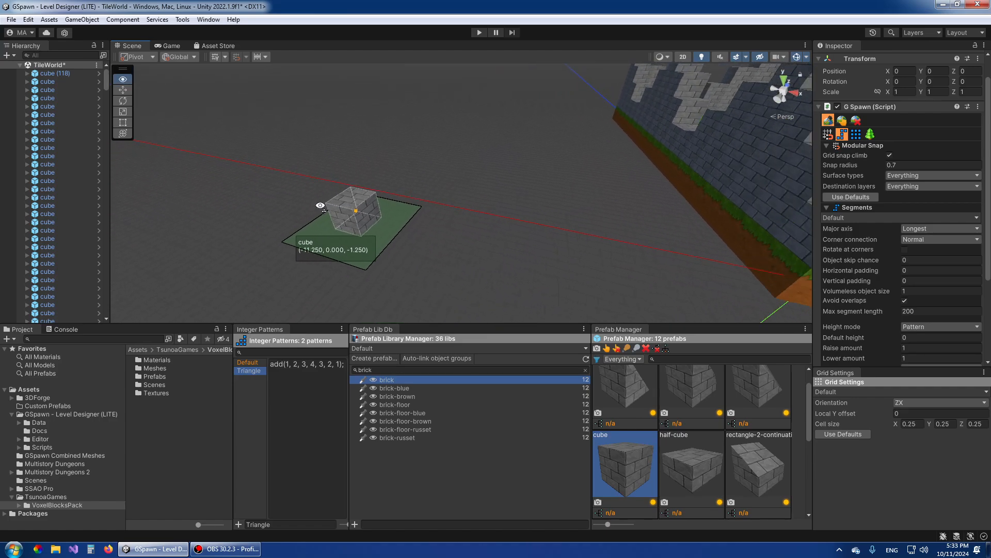
# Toggle object-to-object snapping for the cube guide and restore its grid snapping
pyautogui.moveTo(320, 205); pyautogui.dragTo(322, 206, button='right')
pyautogui.press('s')
pyautogui.scroll(-4, 377, 219)
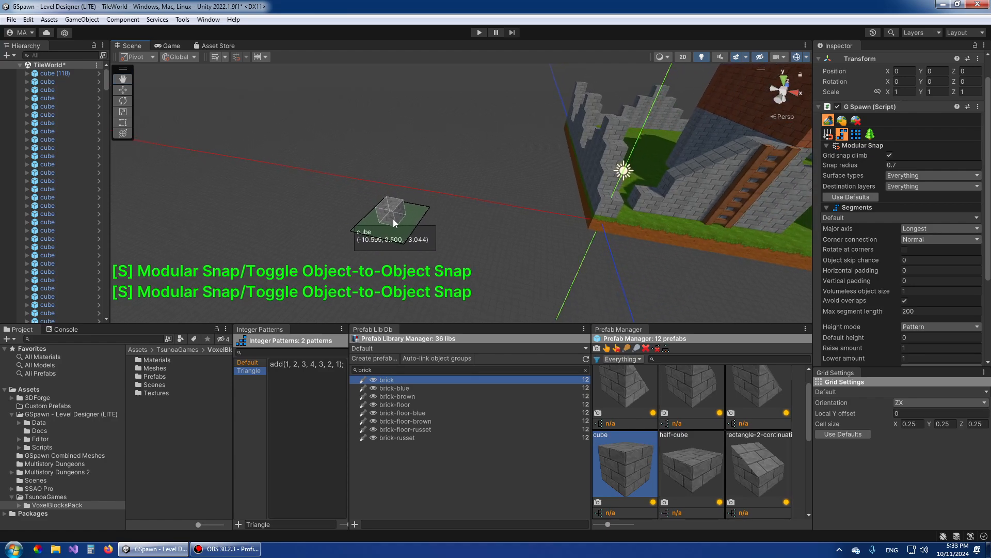
pyautogui.press('s')
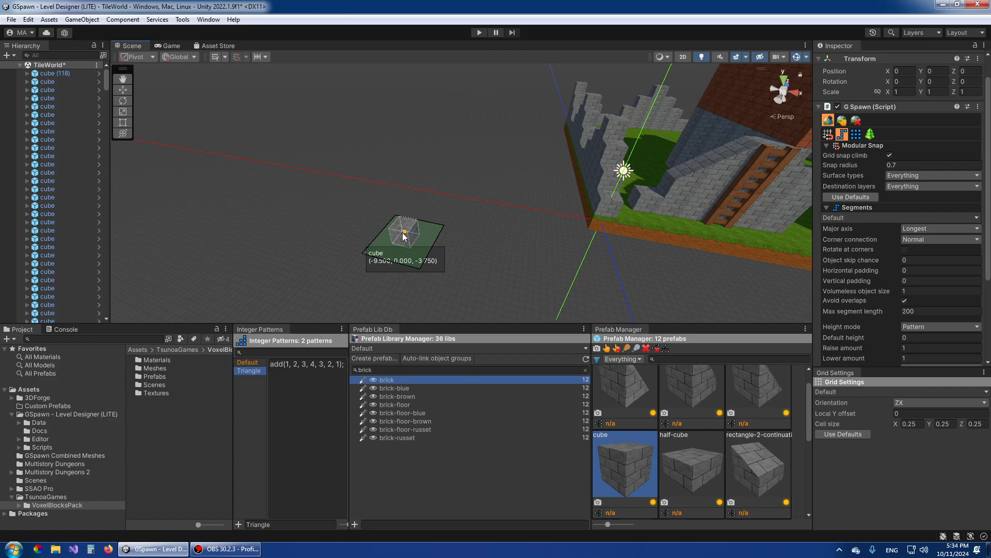
pyautogui.keyDown('alt'); pyautogui.moveTo(413, 228); pyautogui.dragTo(630, 215); pyautogui.keyUp('alt')
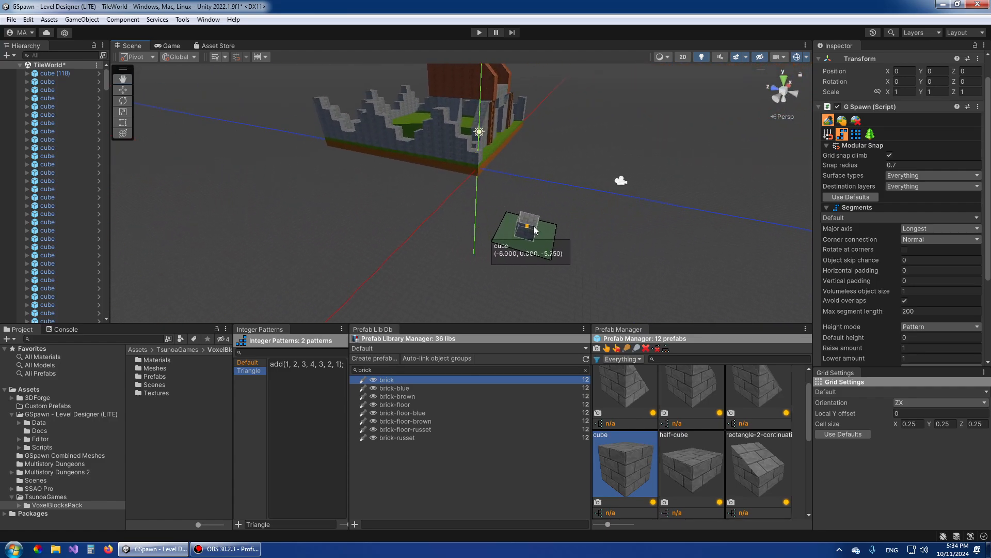
pyautogui.keyDown('alt'); pyautogui.moveTo(535, 230); pyautogui.dragTo(652, 237); pyautogui.keyUp('alt')
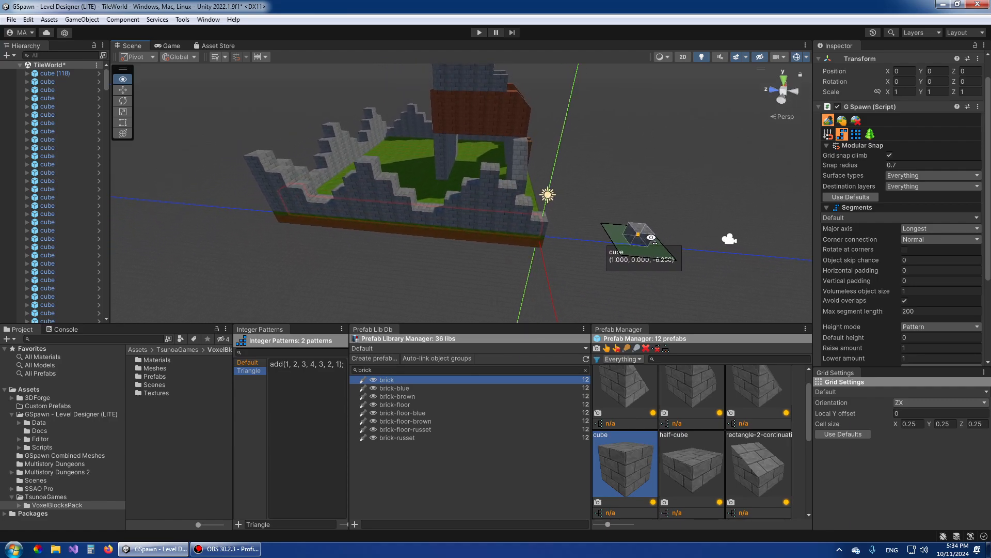
pyautogui.scroll(6, 581, 261)
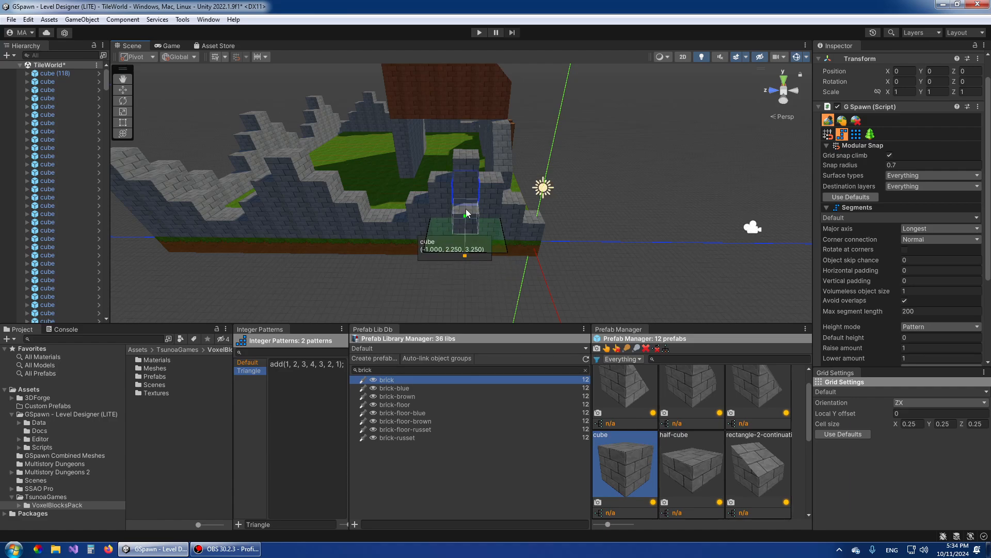
pyautogui.keyDown('ctrl'); pyautogui.keyDown('alt'); pyautogui.scroll(-1, 466, 212); pyautogui.keyUp('alt'); pyautogui.keyUp('ctrl')
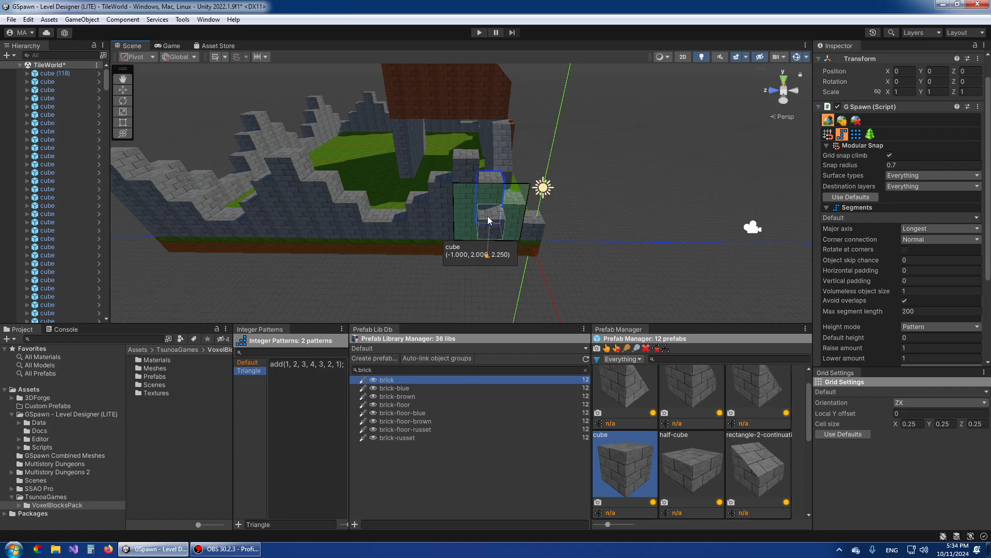
pyautogui.keyDown('alt'); pyautogui.moveTo(488, 216); pyautogui.dragTo(508, 225); pyautogui.keyUp('alt')
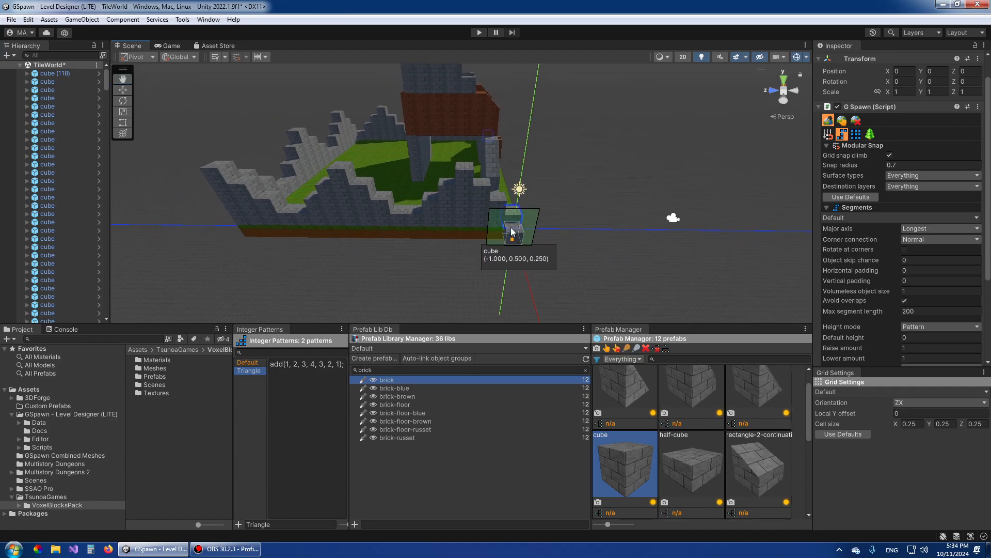
# Spawn a multi-sided Triangle-pattern brick cube segment that juts horizontally outward from the back edge of the grass floor
pyautogui.click(512, 230)
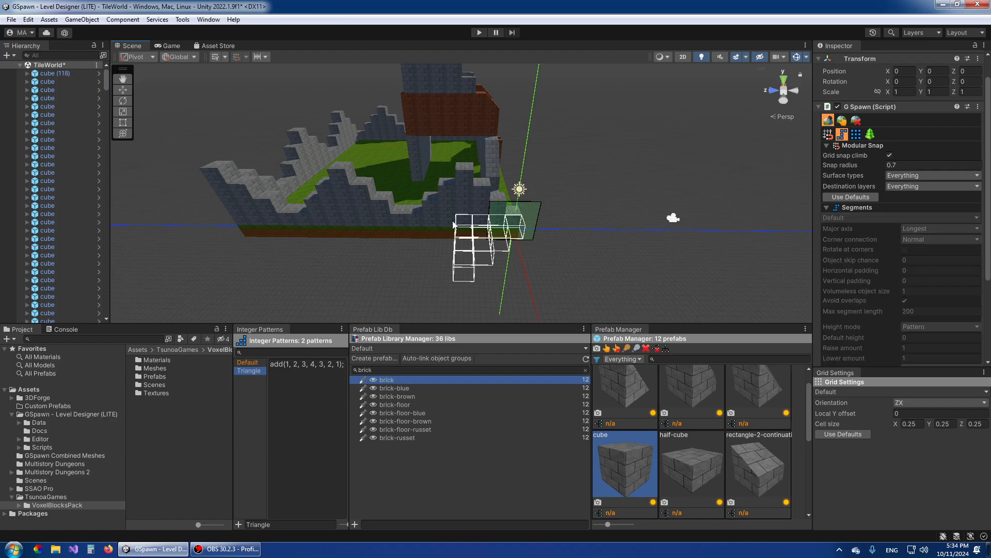
pyautogui.keyDown('alt'); pyautogui.moveTo(235, 218); pyautogui.dragTo(307, 237); pyautogui.keyUp('alt')
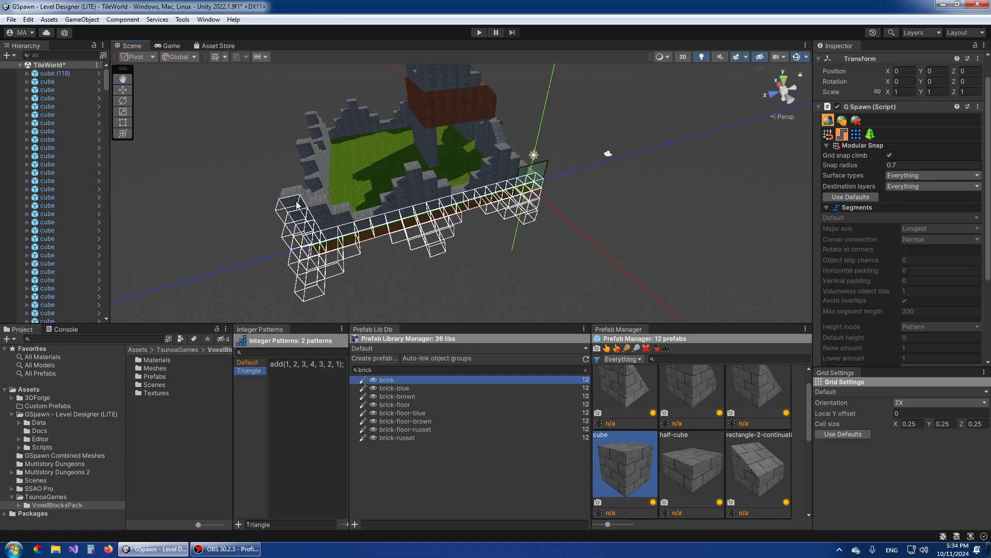
pyautogui.click(296, 202)
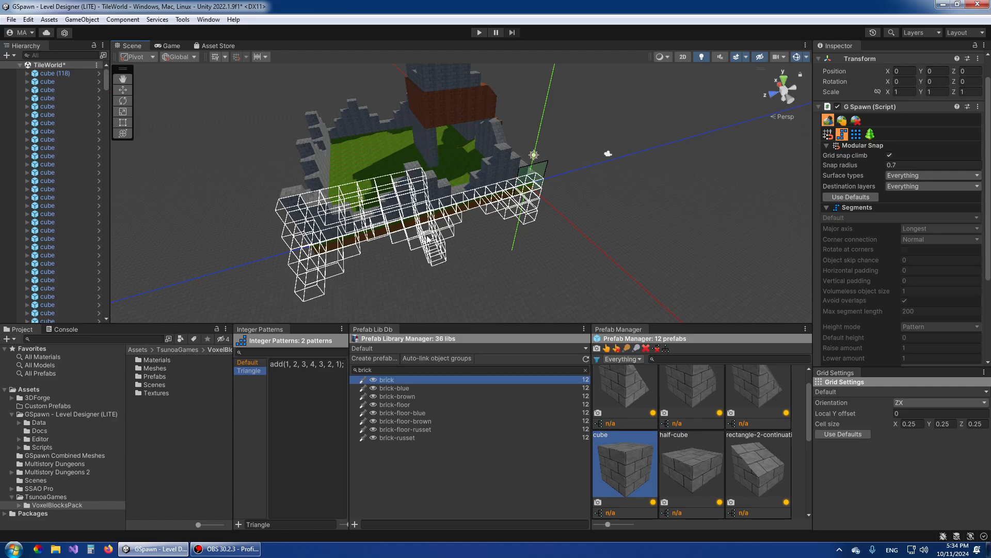
pyautogui.click(433, 256)
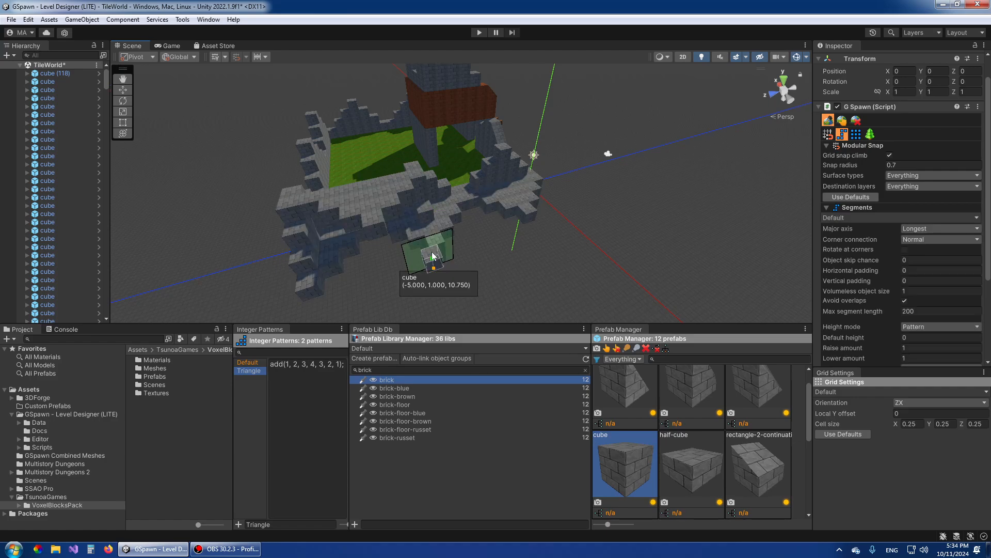
# Spawn horizontal Triangle-pattern brick cube ledges along the faces of the building's brown brick walls
pyautogui.keyDown('alt'); pyautogui.moveTo(645, 215); pyautogui.dragTo(349, 209); pyautogui.keyUp('alt')
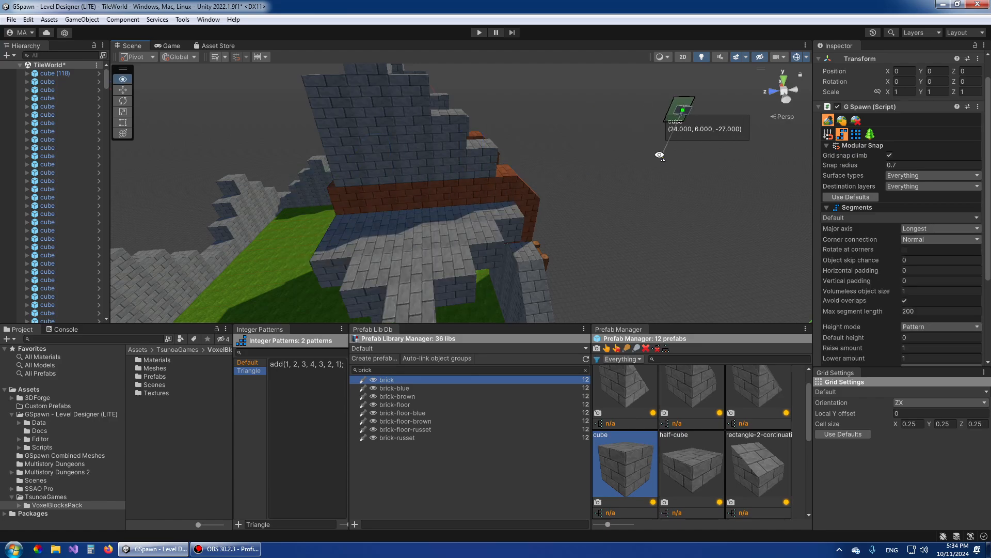
pyautogui.keyDown('alt'); pyautogui.moveTo(656, 152); pyautogui.dragTo(444, 138); pyautogui.keyUp('alt')
pyautogui.click(443, 137)
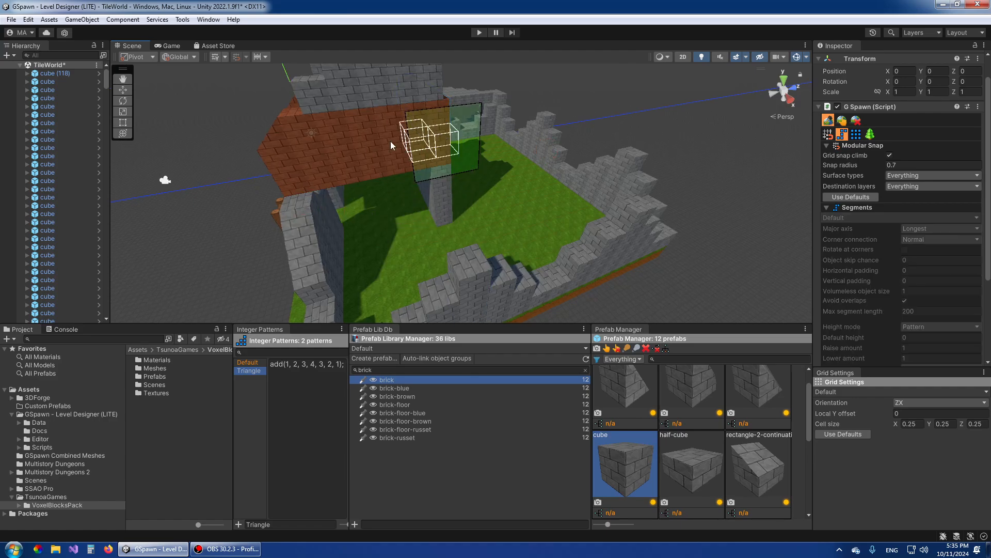
pyautogui.click(294, 151)
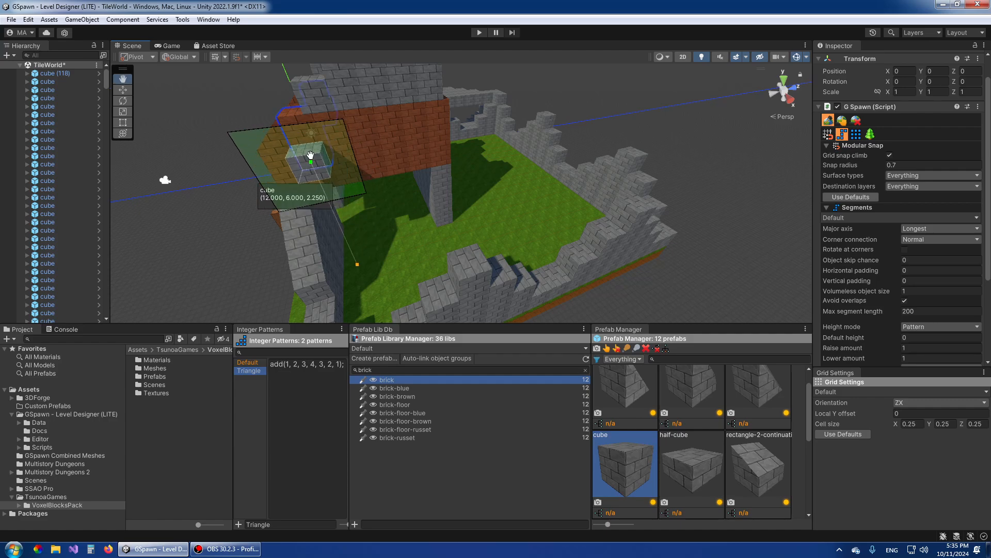
pyautogui.press('x')
pyautogui.click(311, 160)
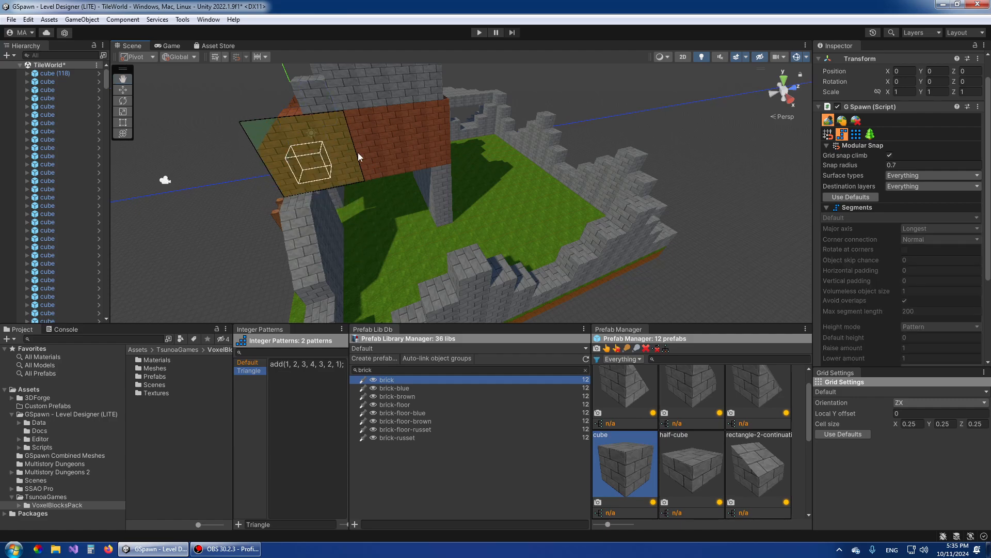
pyautogui.click(443, 140)
# Enlarge the scene view and examine the horizontal patterned ledges from several sides of the level
pyautogui.keyDown('alt'); pyautogui.moveTo(356, 273); pyautogui.dragTo(723, 191); pyautogui.keyUp('alt')
pyautogui.keyDown('alt'); pyautogui.moveTo(590, 191); pyautogui.dragTo(410, 225); pyautogui.keyUp('alt')
pyautogui.moveTo(439, 326); pyautogui.dragTo(439, 342)
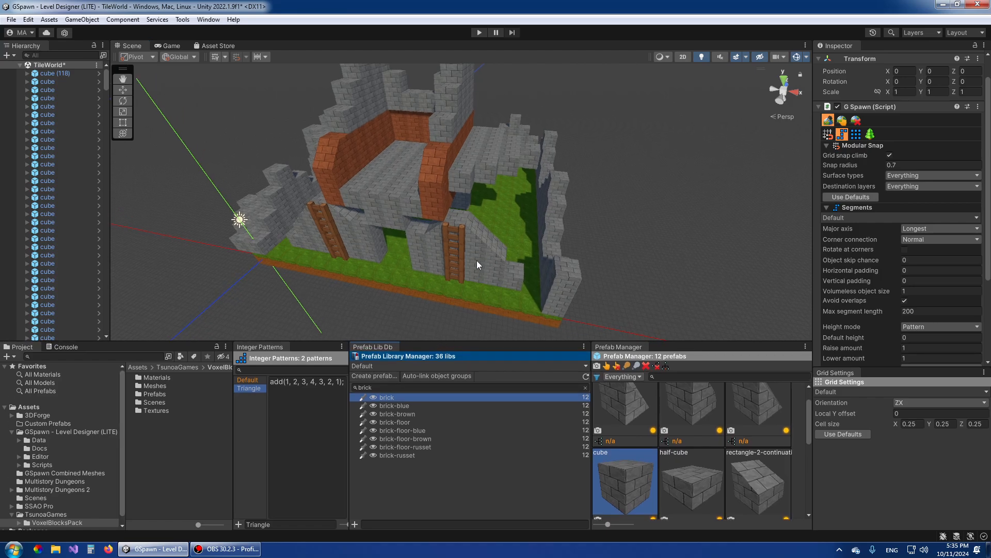
pyautogui.keyDown('alt'); pyautogui.moveTo(465, 261); pyautogui.dragTo(559, 224); pyautogui.keyUp('alt')
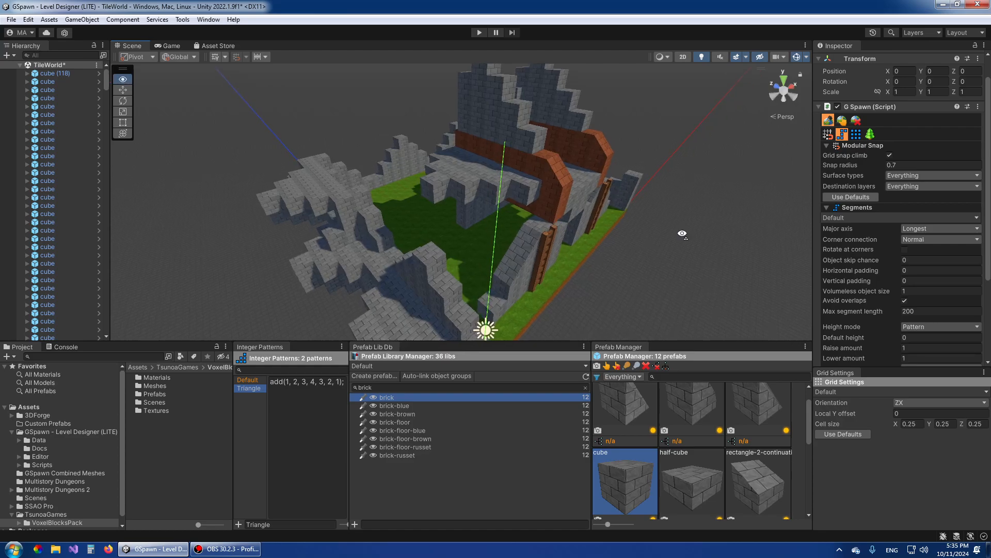
pyautogui.keyDown('alt'); pyautogui.moveTo(682, 234); pyautogui.dragTo(576, 247); pyautogui.keyUp('alt')
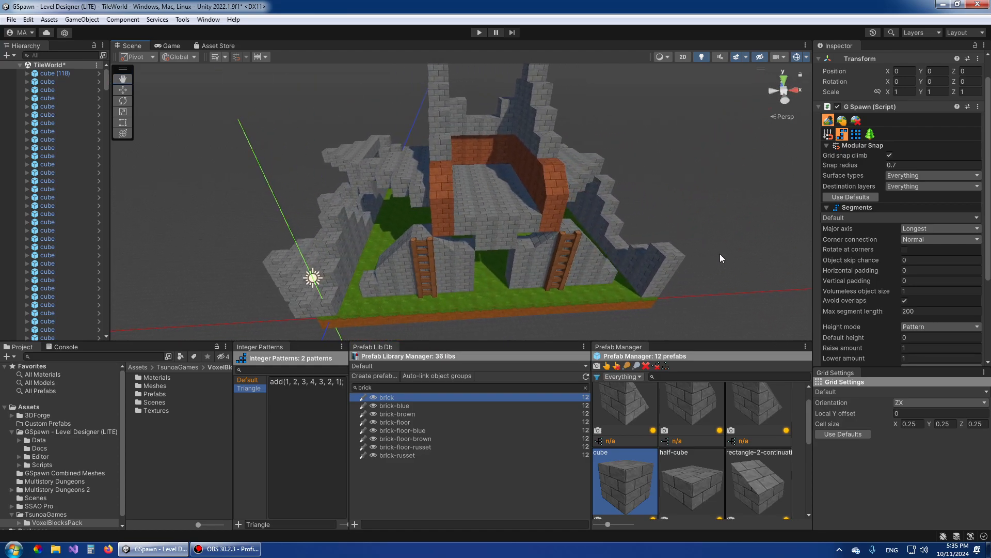
pyautogui.keyDown('alt'); pyautogui.moveTo(721, 258); pyautogui.dragTo(557, 262); pyautogui.keyUp('alt')
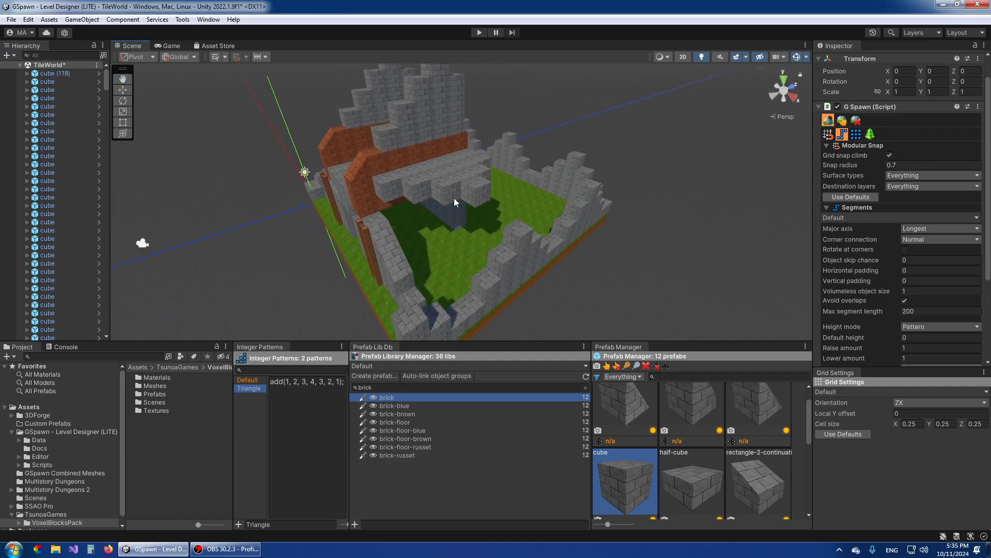
# Switch the brick cube to Box spawning with the modular snap's vertical step reset and grid snap climb enabled
pyautogui.click(855, 135)
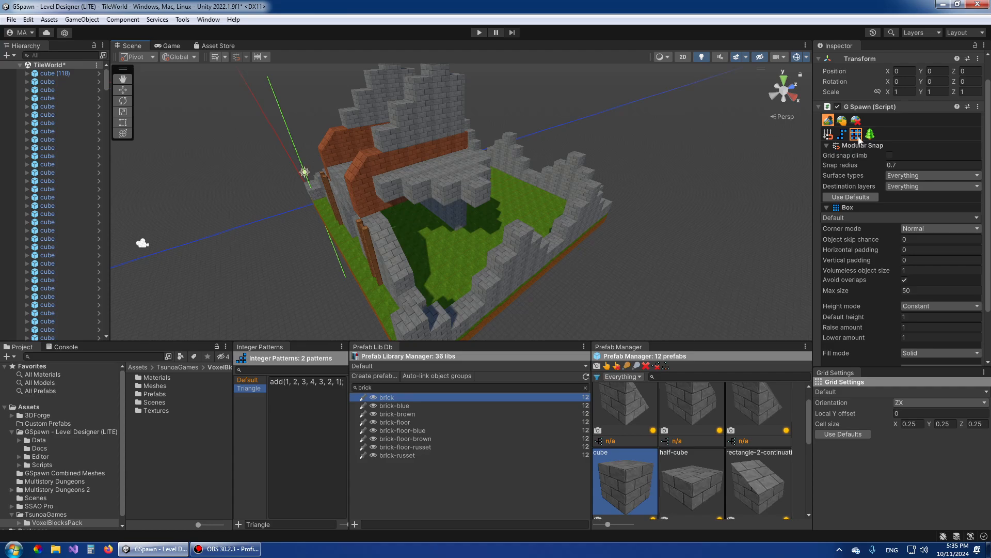
pyautogui.scroll(-2, 862, 261)
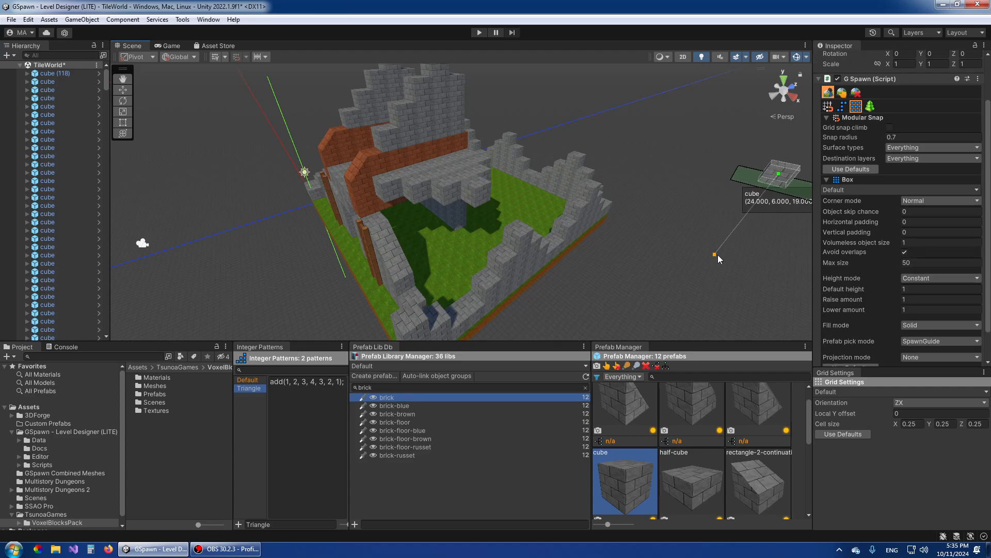
pyautogui.moveTo(718, 255); pyautogui.dragTo(656, 227, button='middle')
pyautogui.press('r')
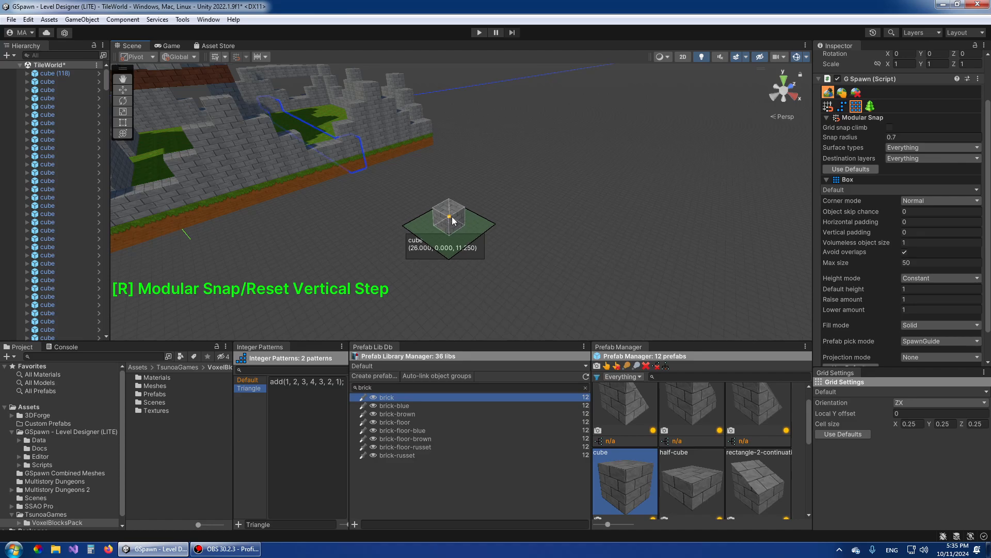
pyautogui.moveTo(395, 212); pyautogui.dragTo(419, 214, button='right')
pyautogui.click(614, 479)
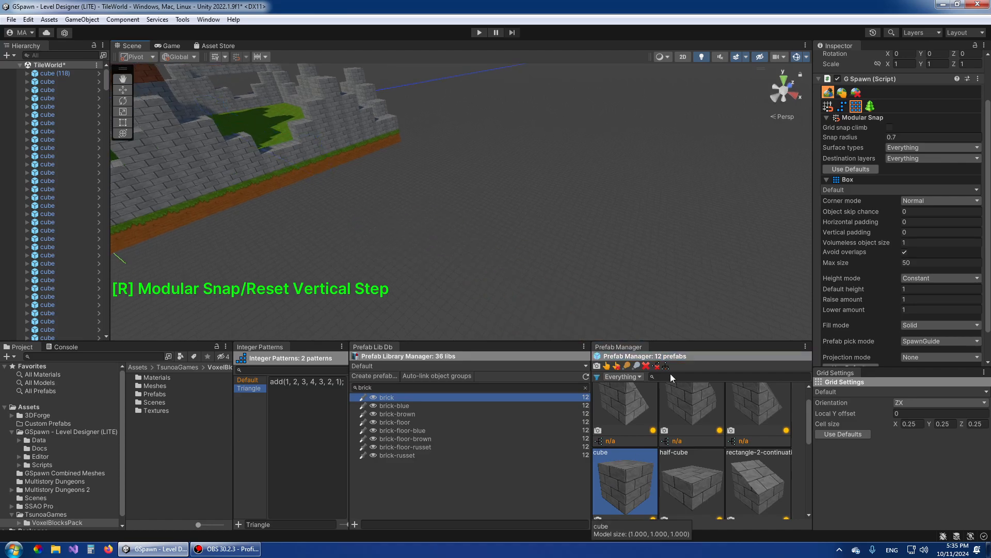
pyautogui.moveTo(486, 226); pyautogui.dragTo(459, 235, button='right')
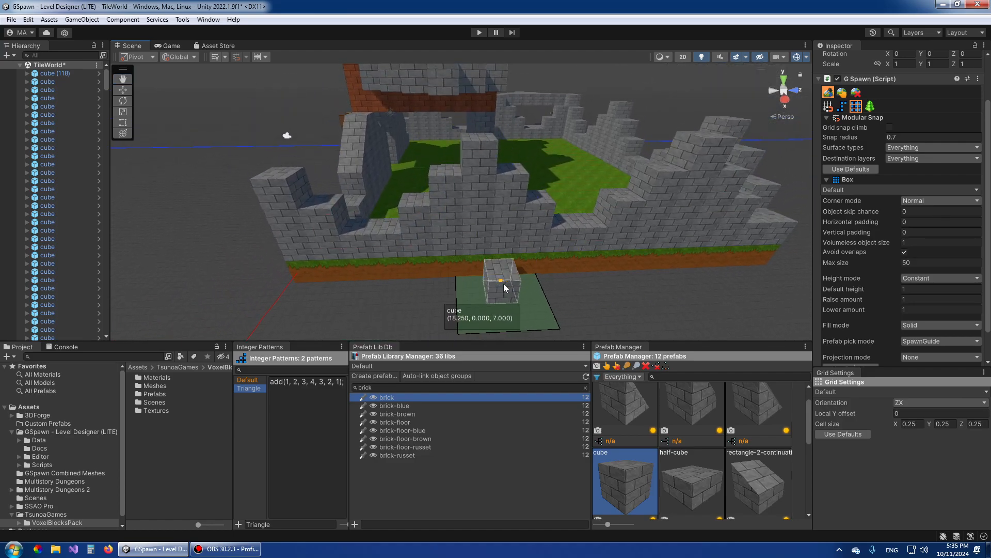
pyautogui.hotkey('shift', 'c')
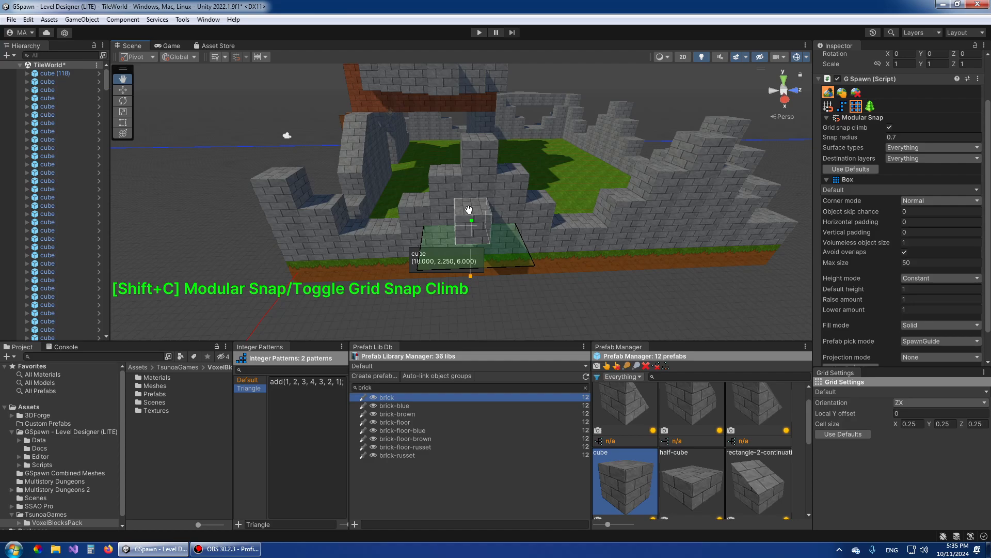
# Try spawning a solid box of brick cubes at the level's side wall and undo it
pyautogui.keyDown('ctrl'); pyautogui.scroll(-1, 469, 209); pyautogui.keyUp('ctrl')
pyautogui.click(471, 224)
pyautogui.scroll(-5, 568, 186)
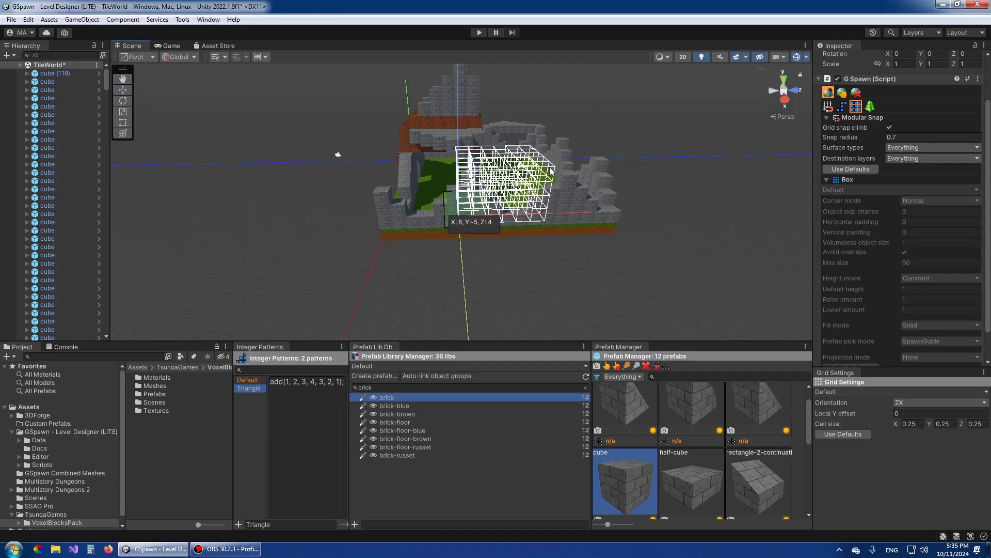
pyautogui.keyDown('shift'); pyautogui.scroll(12, 551, 170); pyautogui.keyUp('shift')
pyautogui.click(550, 169)
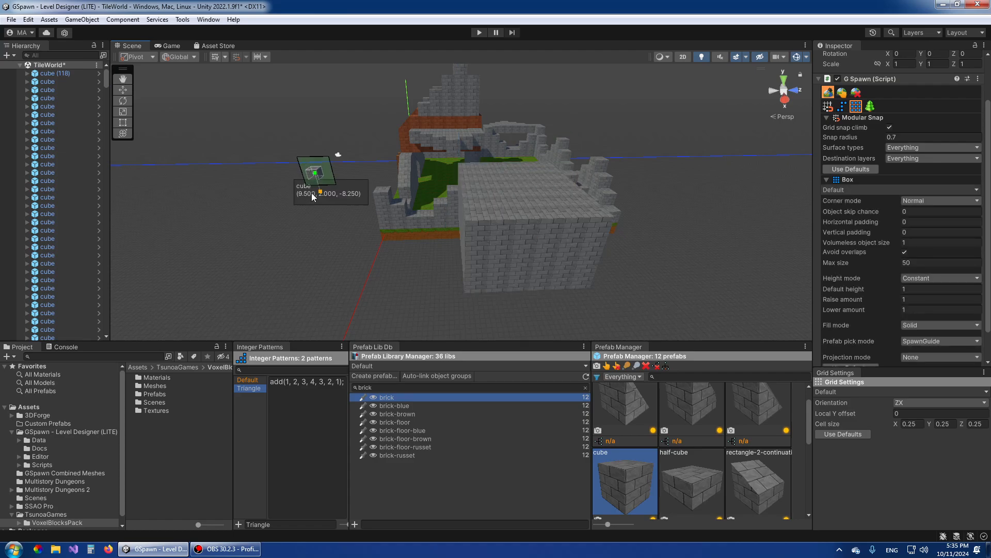
pyautogui.keyDown('alt'); pyautogui.moveTo(312, 193); pyautogui.dragTo(382, 188); pyautogui.keyUp('alt')
pyautogui.hotkey('ctrl', 'z')
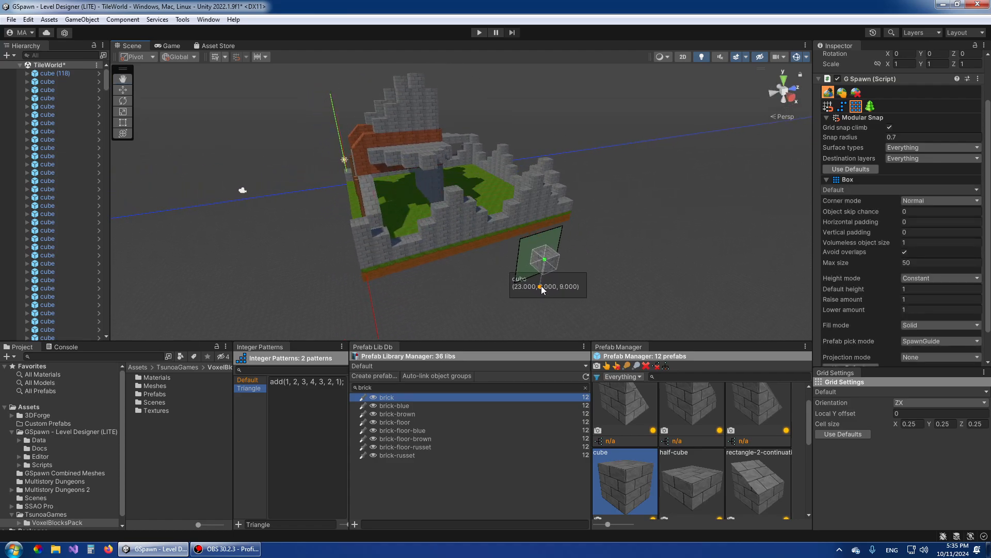
# Reset the modular snap's vertical step and set the Box fill mode to Border
pyautogui.press('r')
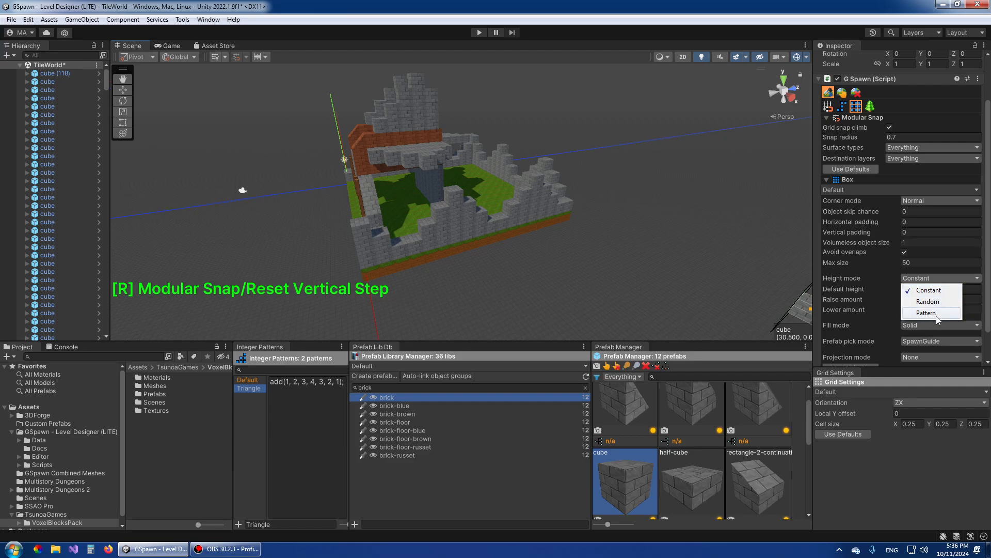
pyautogui.click(649, 270)
pyautogui.moveTo(543, 267); pyautogui.dragTo(567, 280, button='right')
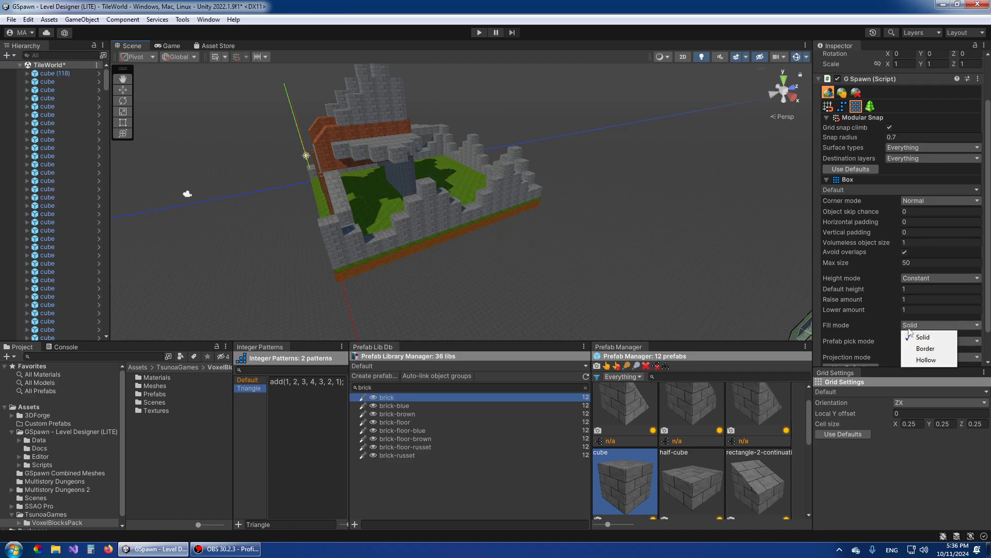
pyautogui.click(927, 349)
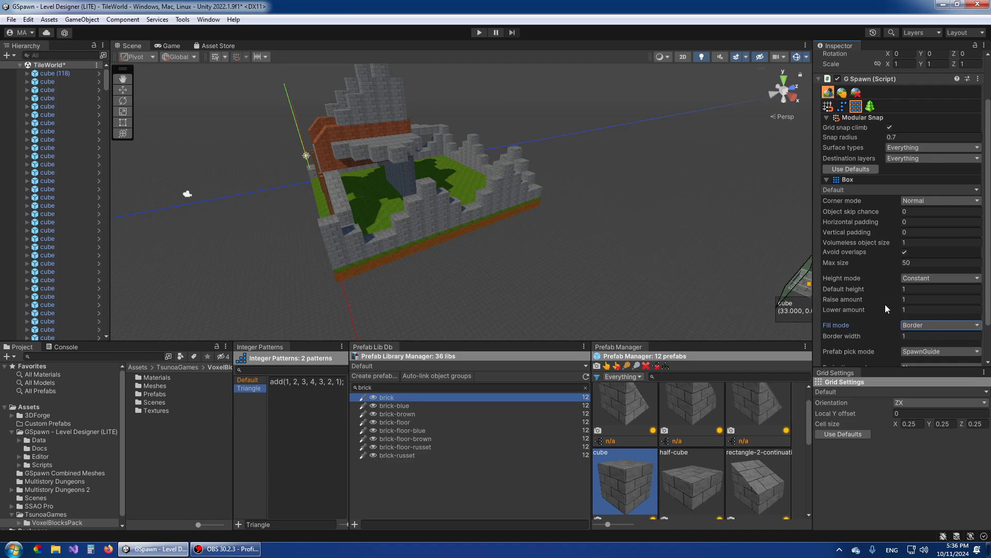
pyautogui.scroll(-2, 893, 307)
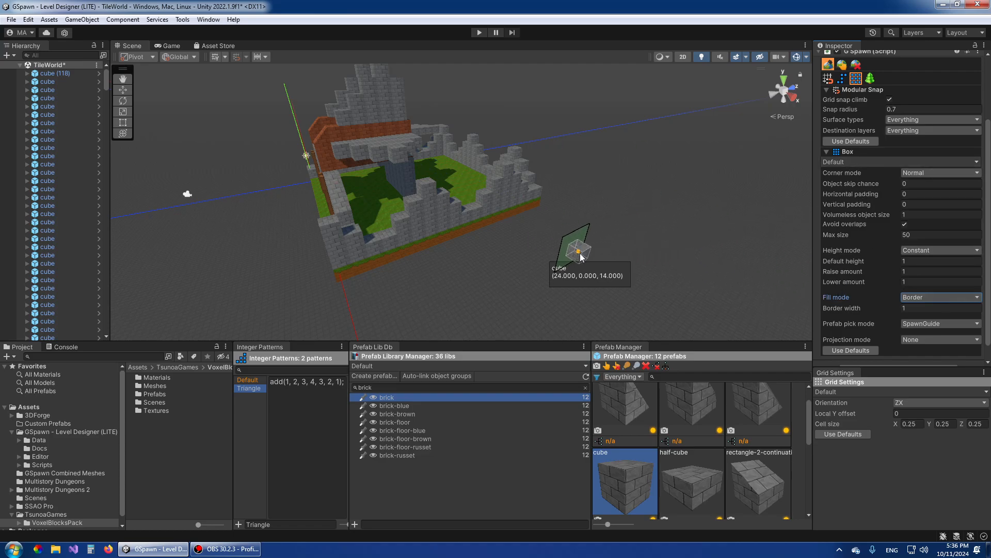
pyautogui.moveTo(573, 257); pyautogui.dragTo(589, 240, button='middle')
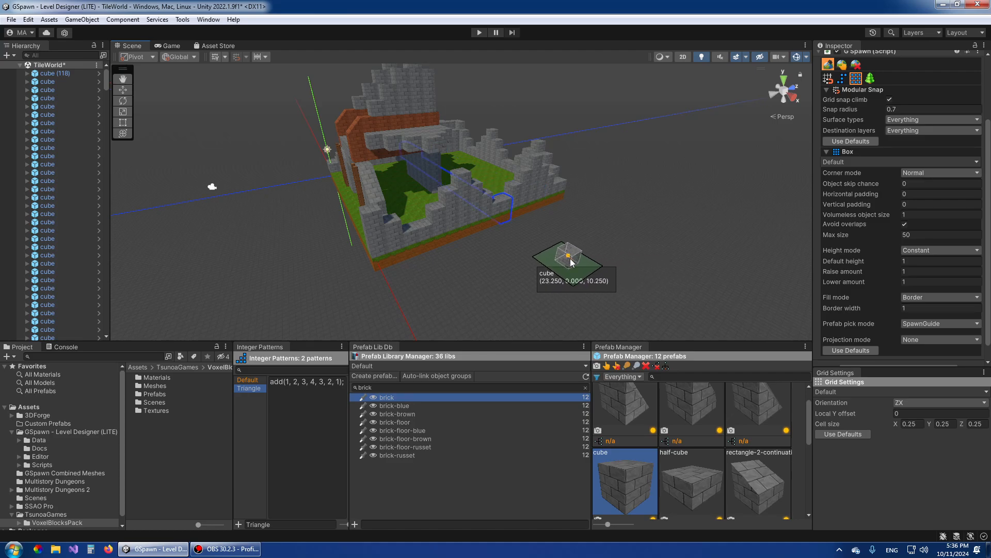
pyautogui.keyDown('alt'); pyautogui.moveTo(615, 289); pyautogui.dragTo(685, 256); pyautogui.keyUp('alt')
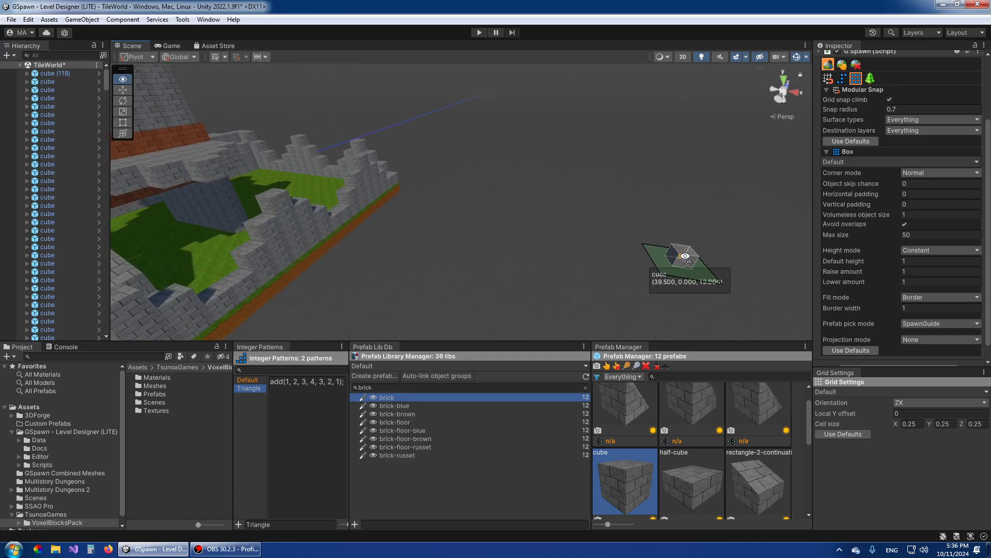
pyautogui.keyDown('alt'); pyautogui.moveTo(504, 226); pyautogui.dragTo(482, 253); pyautogui.keyUp('alt')
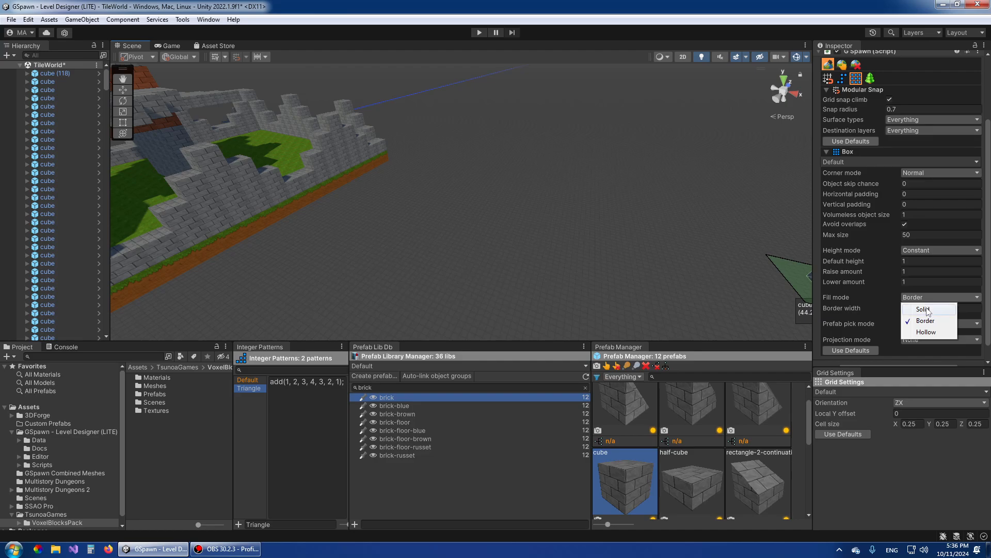
# Try a Solid fill mode box of brick cubes, 6 by 6 at its base, on the empty ground beside the level and undo it
pyautogui.click(924, 310)
pyautogui.click(467, 251)
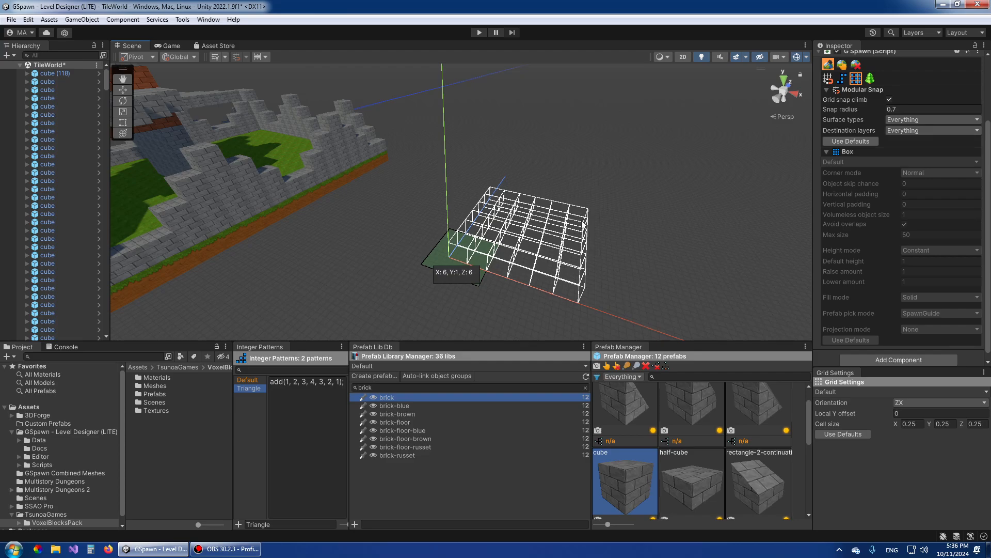
pyautogui.scroll(5, 581, 223)
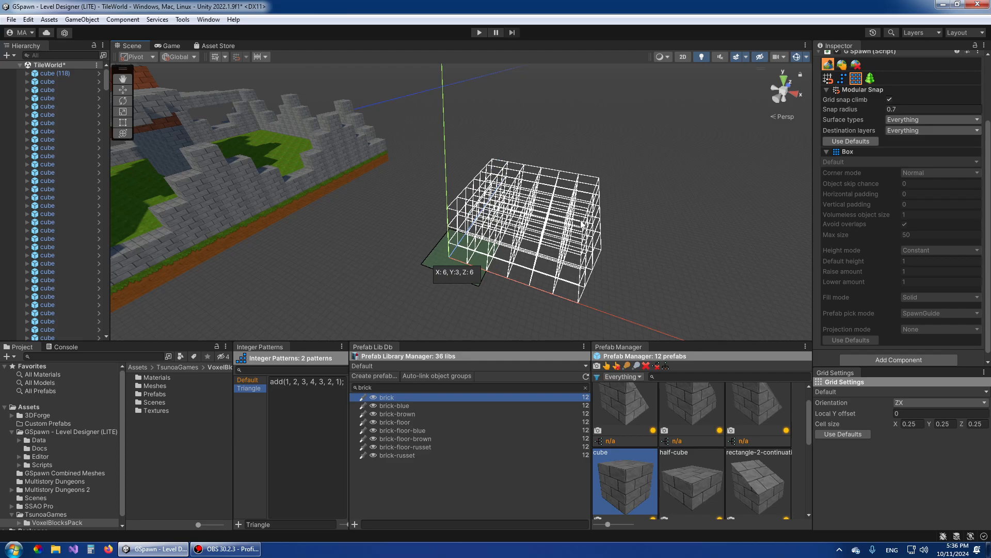
pyautogui.click(581, 224)
pyautogui.moveTo(670, 194); pyautogui.dragTo(654, 155, button='right')
pyautogui.press('w')
pyautogui.press('w')
pyautogui.press('s')
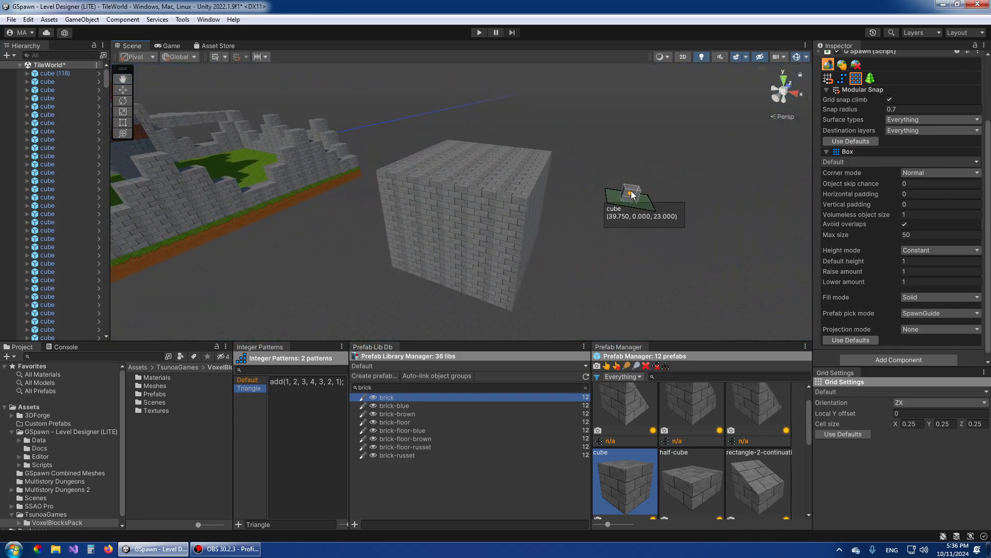
pyautogui.hotkey('ctrl', 'z')
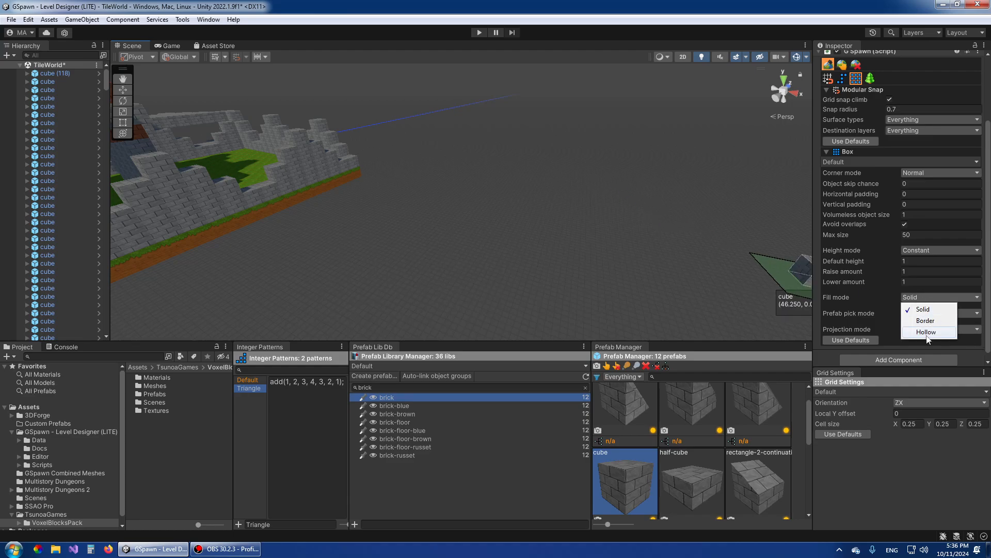
# Try a box of brick cubes with the fill mode set to Hollow on the ground beside the level
pyautogui.moveTo(421, 253); pyautogui.dragTo(581, 219)
pyautogui.press('w')
pyautogui.moveTo(580, 220); pyautogui.dragTo(704, 297, button='right')
pyautogui.press('s')
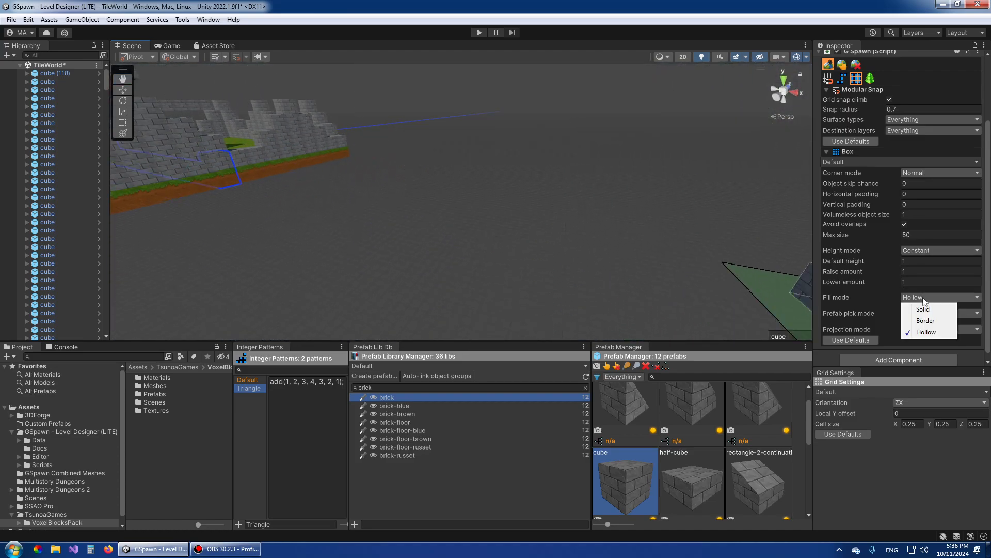
# Try a Border fill mode box of brick cubes sized X 9, Y 7, Z 10 beside the level and undo it
pyautogui.click(925, 321)
pyautogui.moveTo(362, 242); pyautogui.dragTo(619, 175)
pyautogui.press('w')
pyautogui.press('w')
pyautogui.press('w')
pyautogui.press('w')
pyautogui.press('w')
pyautogui.press('w')
pyautogui.press('s')
pyautogui.moveTo(617, 182); pyautogui.dragTo(599, 183, button='right')
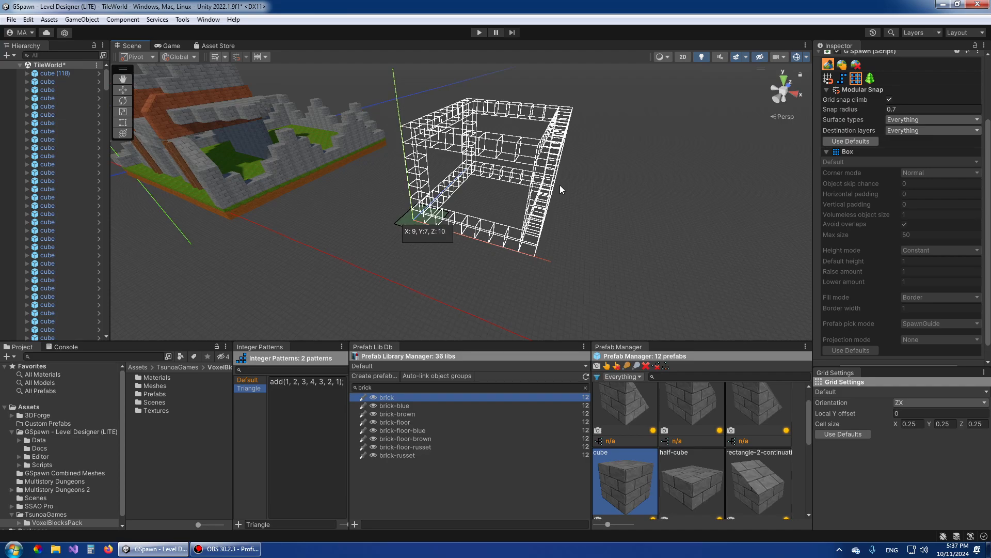
pyautogui.click(549, 209)
pyautogui.hotkey('ctrl', 'z')
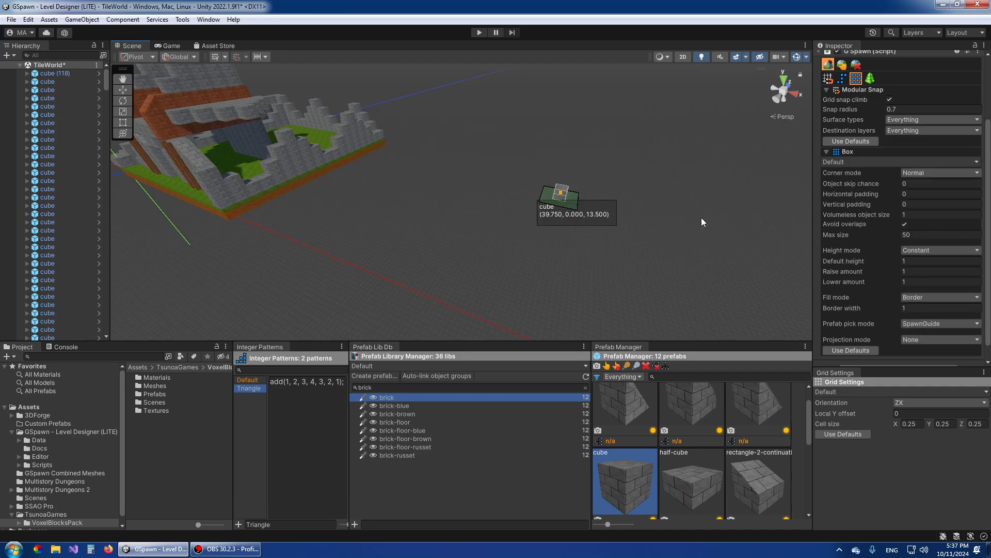
# Set the Box border width to 3 and try a Border fill mode box of brick cubes beside the level
pyautogui.click(922, 308)
pyautogui.write('3')
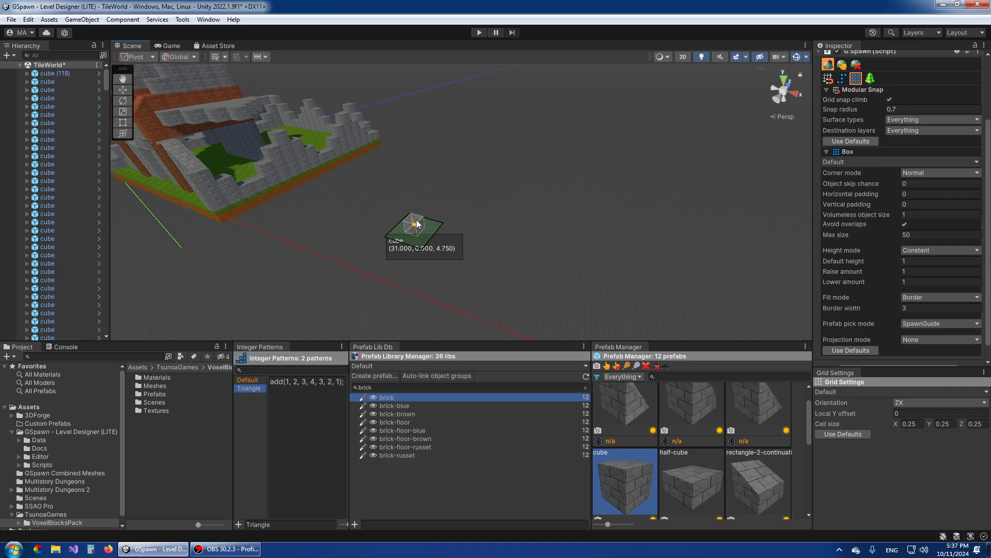
pyautogui.moveTo(410, 191); pyautogui.dragTo(598, 206)
pyautogui.scroll(-5, 613, 187)
pyautogui.moveTo(597, 207)
pyautogui.mouseDown(button='right')
pyautogui.moveTo(701, 175)
pyautogui.moveTo(592, 174)
pyautogui.moveTo(488, 156)
pyautogui.moveTo(405, 159)
pyautogui.moveTo(427, 177)
pyautogui.moveTo(553, 210)
pyautogui.moveTo(755, 176)
pyautogui.moveTo(599, 219)
pyautogui.mouseUp(button='right')
pyautogui.press('w')
pyautogui.press('s')
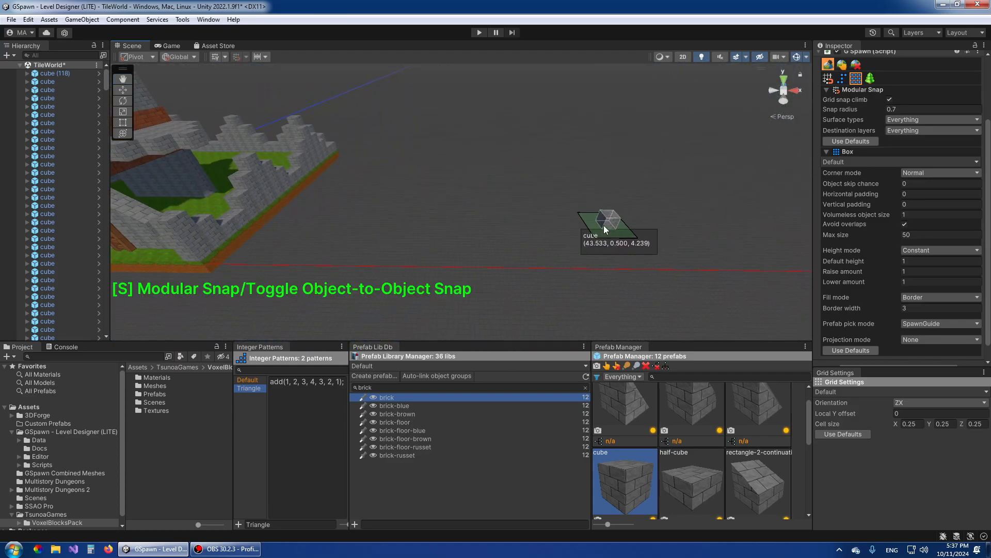
# Widen the scene view slightly by narrowing the Hierarchy
pyautogui.moveTo(655, 243); pyautogui.dragTo(597, 245, button='right')
pyautogui.press('a')
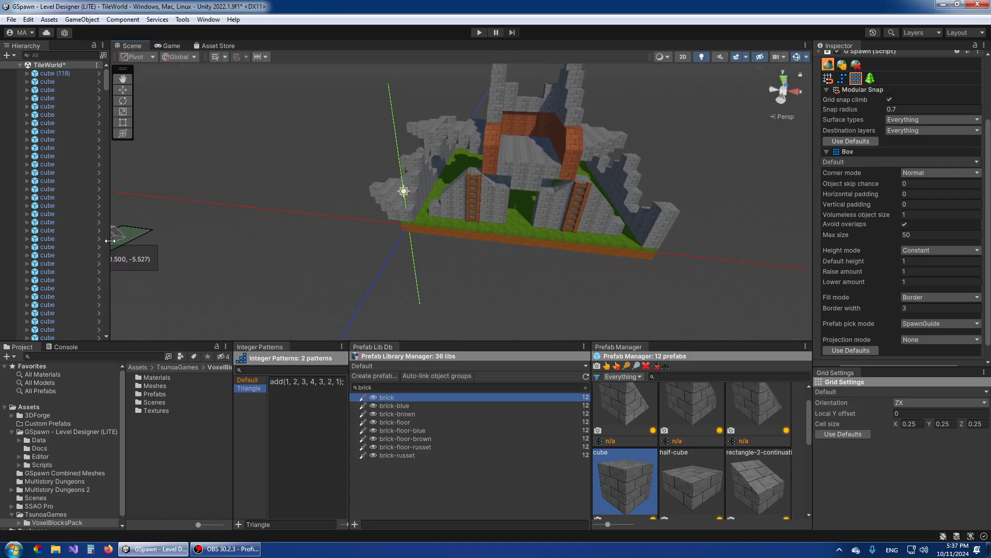
pyautogui.moveTo(110, 241); pyautogui.dragTo(101, 243)
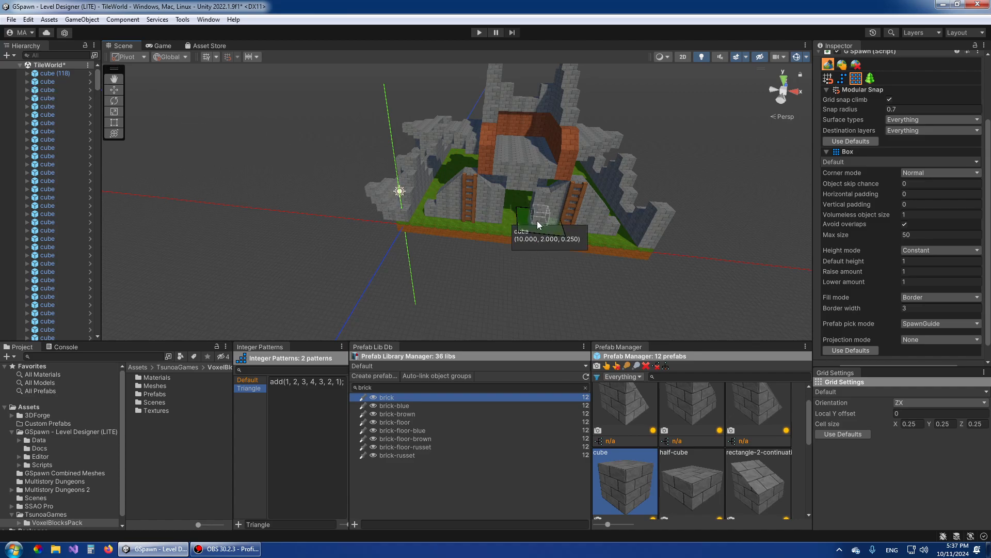
pyautogui.moveTo(537, 221); pyautogui.dragTo(616, 244, button='right')
pyautogui.press('w')
pyautogui.press('s')
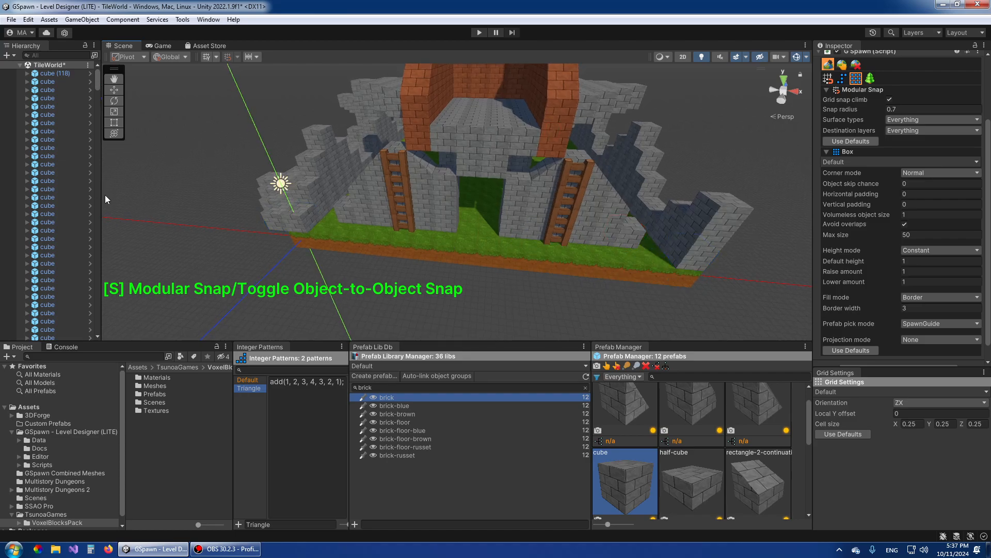
pyautogui.moveTo(498, 180); pyautogui.dragTo(134, 185, button='right')
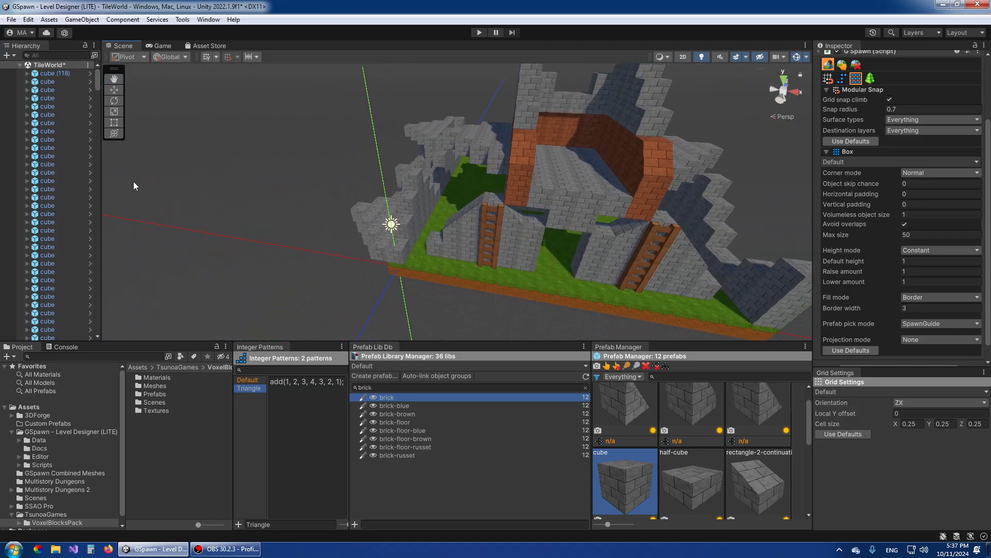
# Switch to object selection, select a grey brick cube above the front gateway and locate its prefab in the Prefab Manager
pyautogui.click(842, 67)
pyautogui.moveTo(519, 248); pyautogui.dragTo(553, 250, button='right')
pyautogui.press('d')
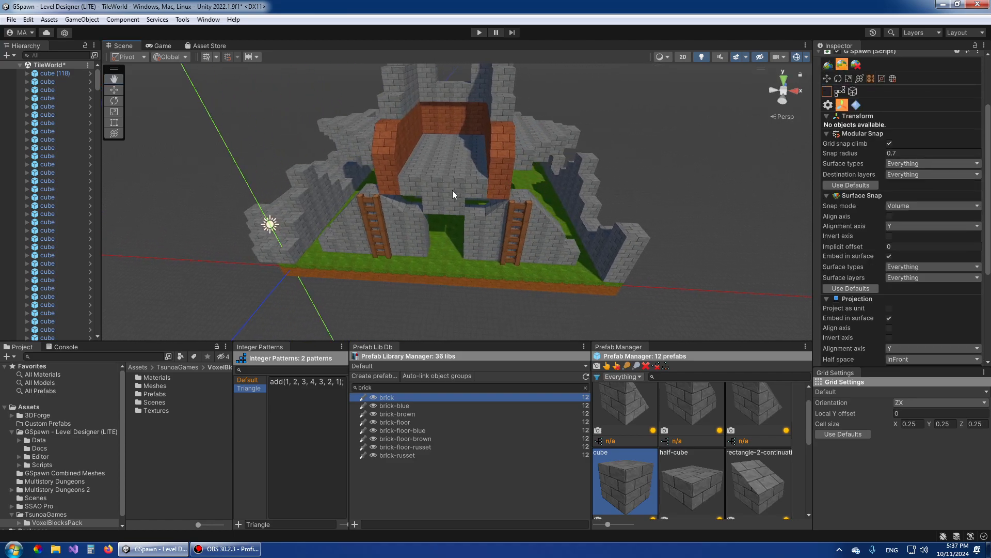
pyautogui.click(453, 192)
pyautogui.press('w')
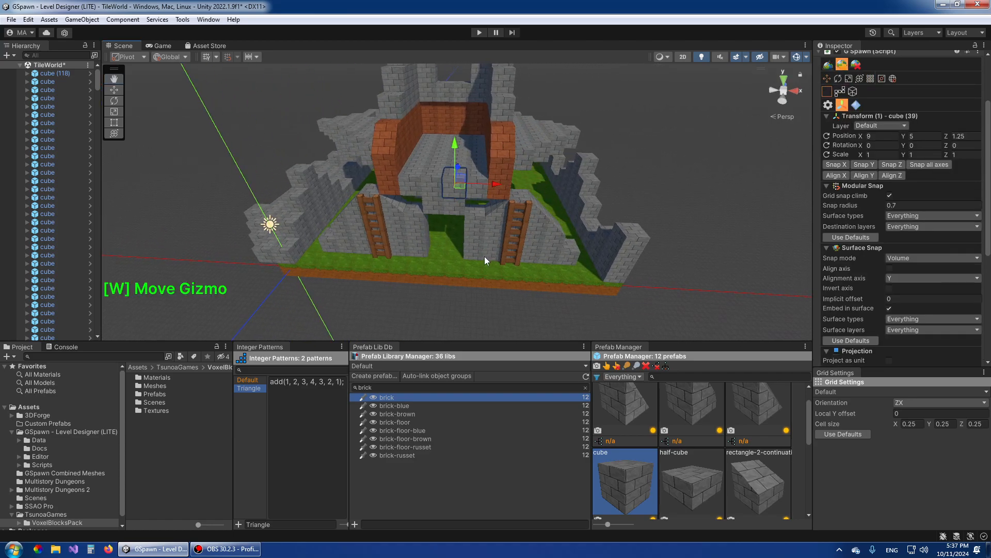
pyautogui.moveTo(484, 257); pyautogui.dragTo(511, 258, button='right')
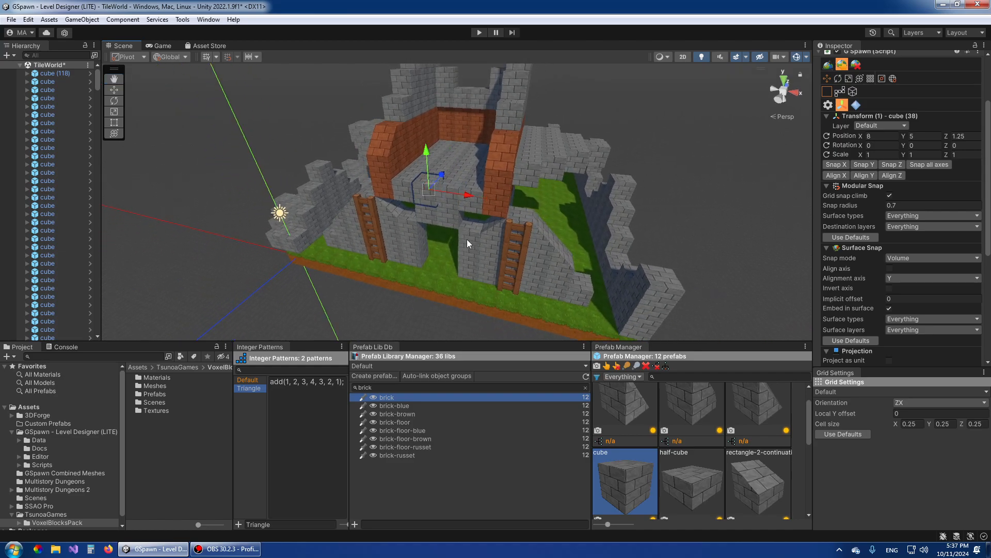
pyautogui.hotkey('shift', 'c')
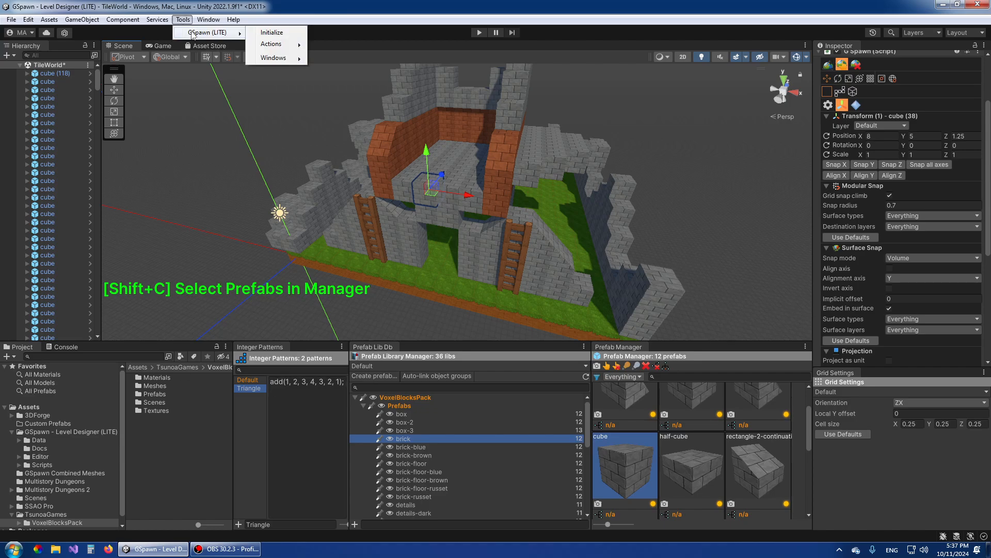
# Create an object group named OGBricks and dock the Object Groups window between Integer Patterns and the Prefab Library Manager
pyautogui.moveTo(280, 61)
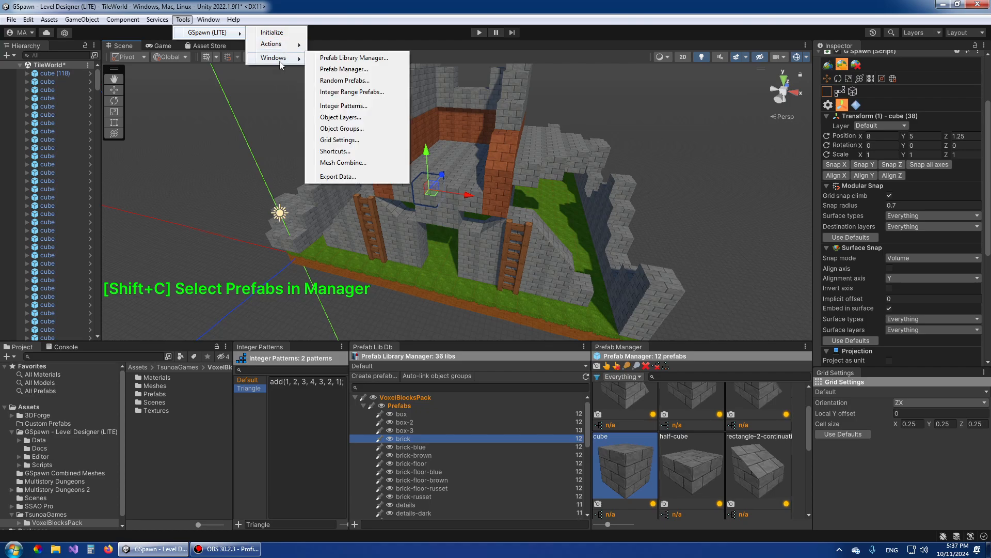
pyautogui.click(342, 129)
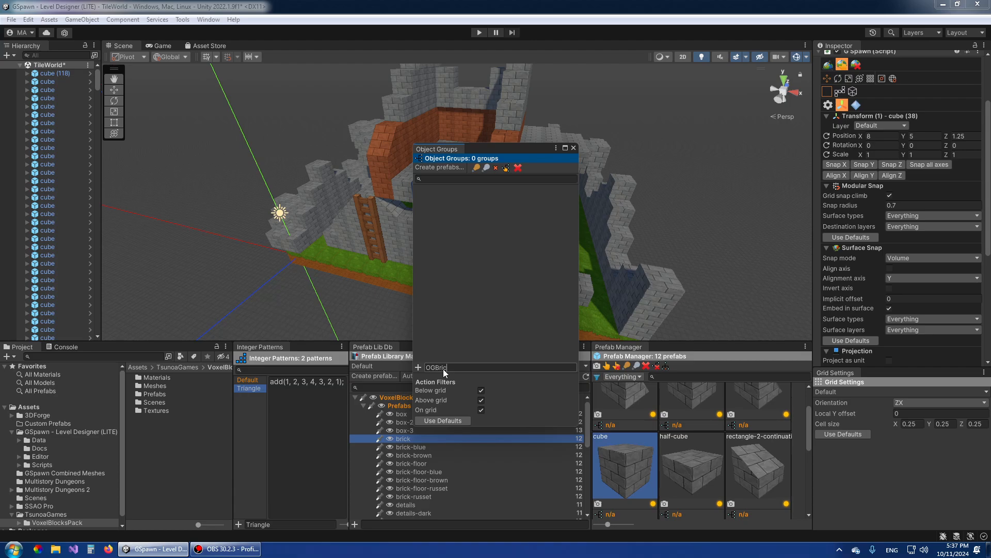
pyautogui.click(419, 367)
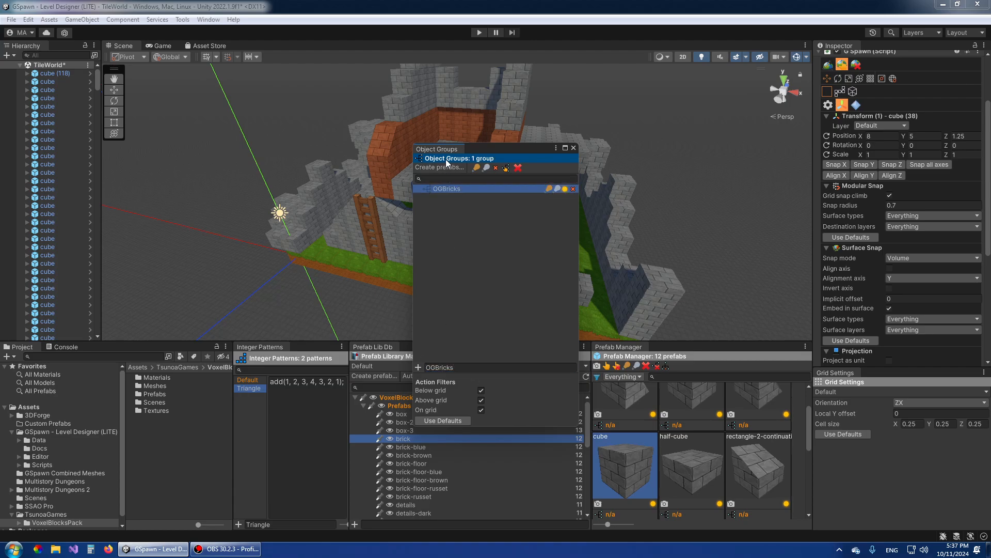
pyautogui.moveTo(445, 149); pyautogui.dragTo(411, 430)
# Link the OGBricks group to the grey brick cube prefab and to the brown brick cube prefab used in the tower
pyautogui.moveTo(328, 386); pyautogui.dragTo(625, 461)
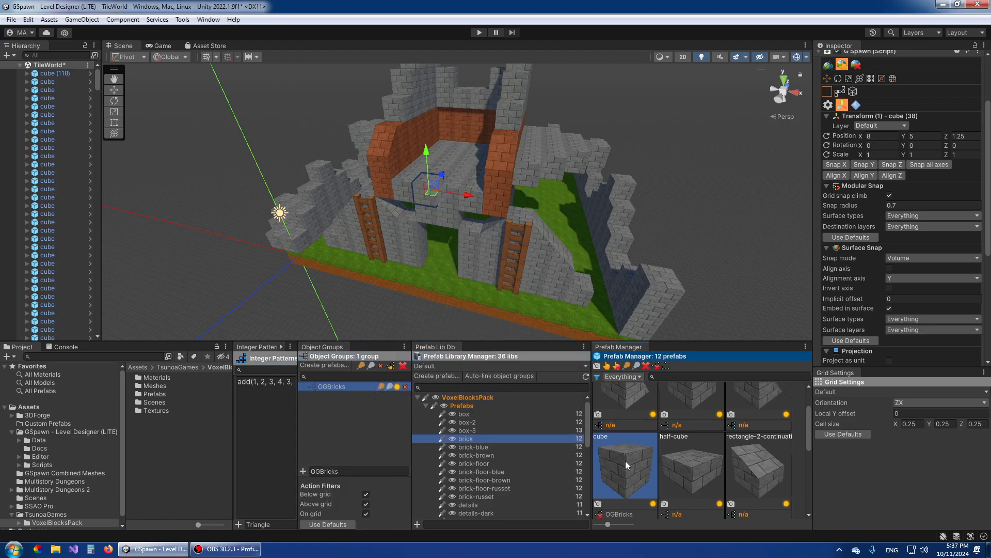
pyautogui.click(503, 163)
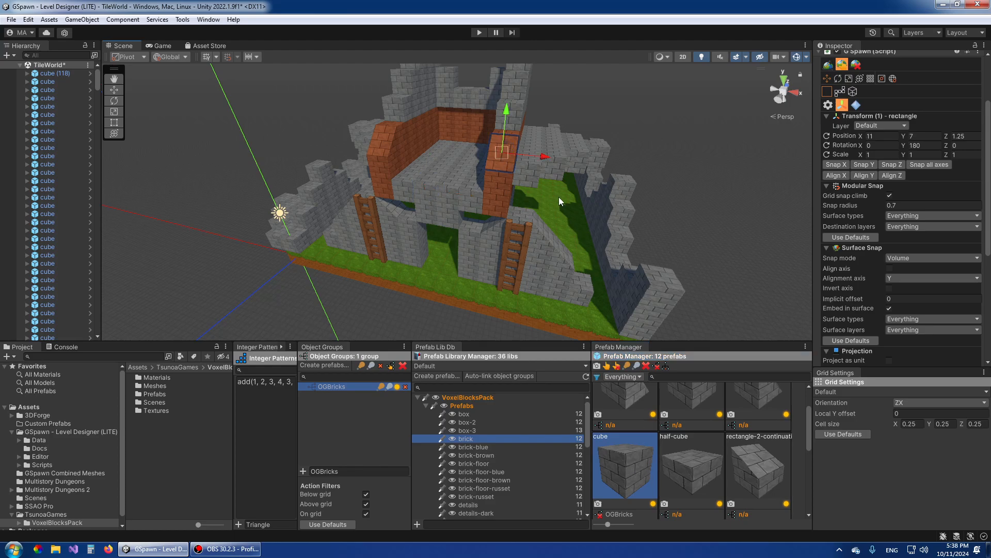
pyautogui.hotkey('shift', 'c')
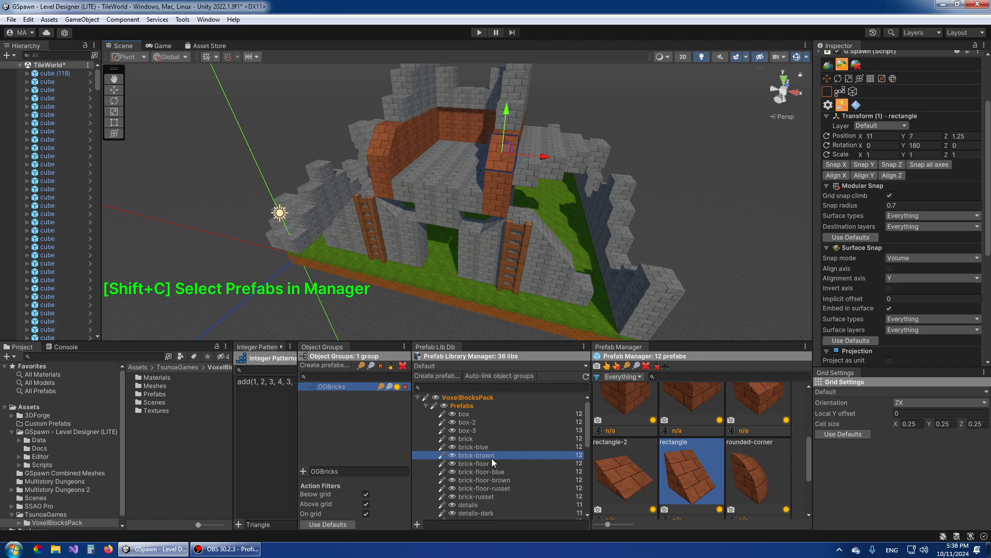
pyautogui.keyDown('shift'); pyautogui.click(499, 188); pyautogui.keyUp('shift')
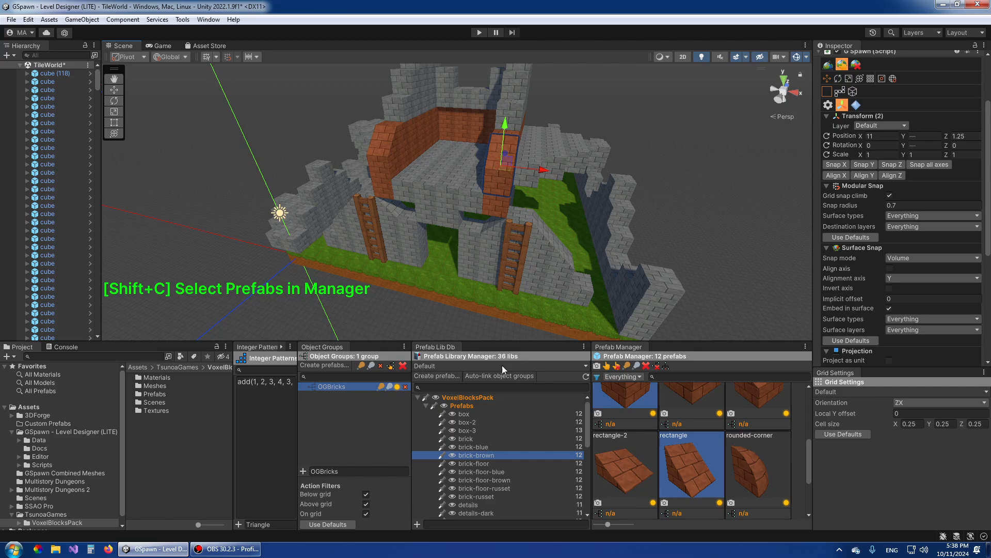
pyautogui.click(645, 404)
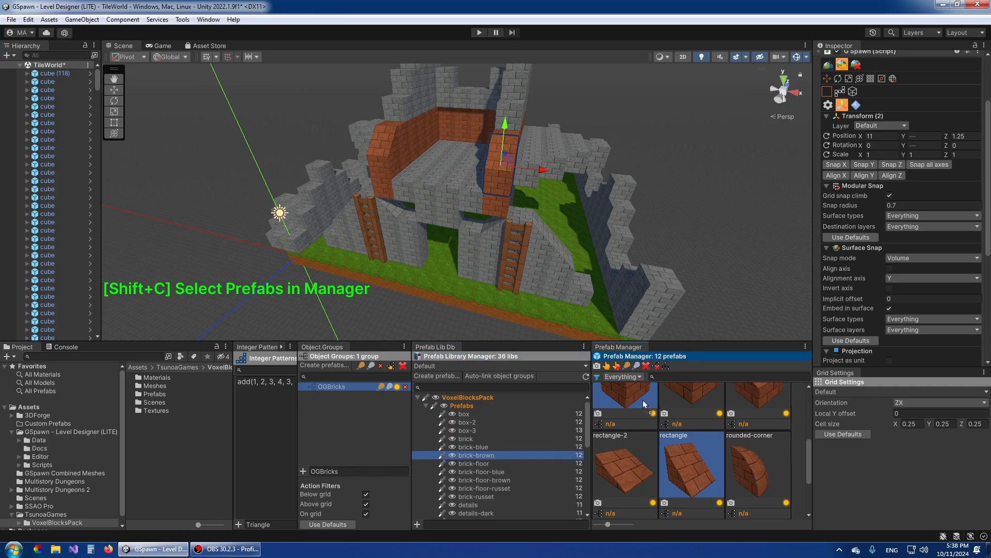
pyautogui.moveTo(644, 404); pyautogui.dragTo(353, 393)
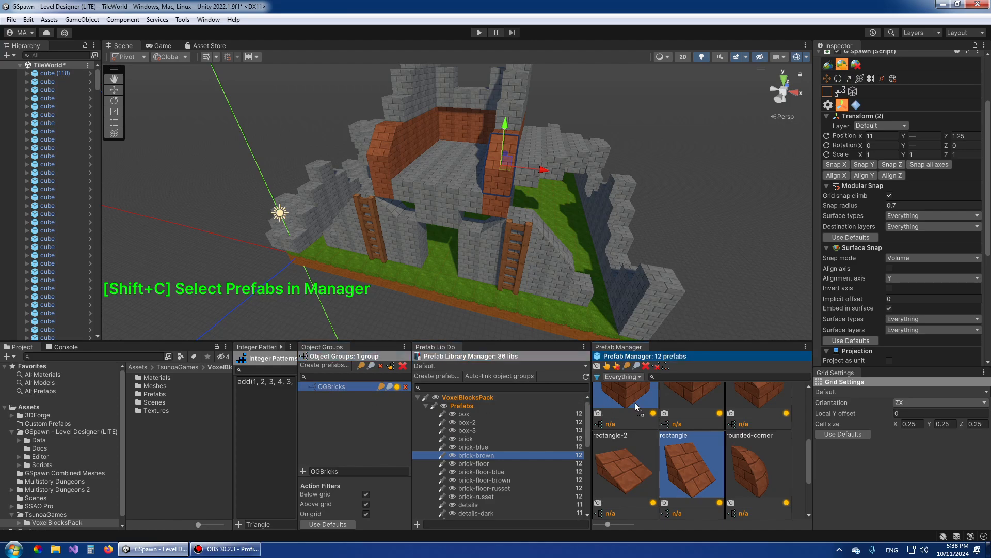
# Select all prefabs of the brick-brown library and link them to the OGBricks group
pyautogui.scroll(2, 698, 444)
pyautogui.scroll(-2, 697, 445)
pyautogui.click(694, 457)
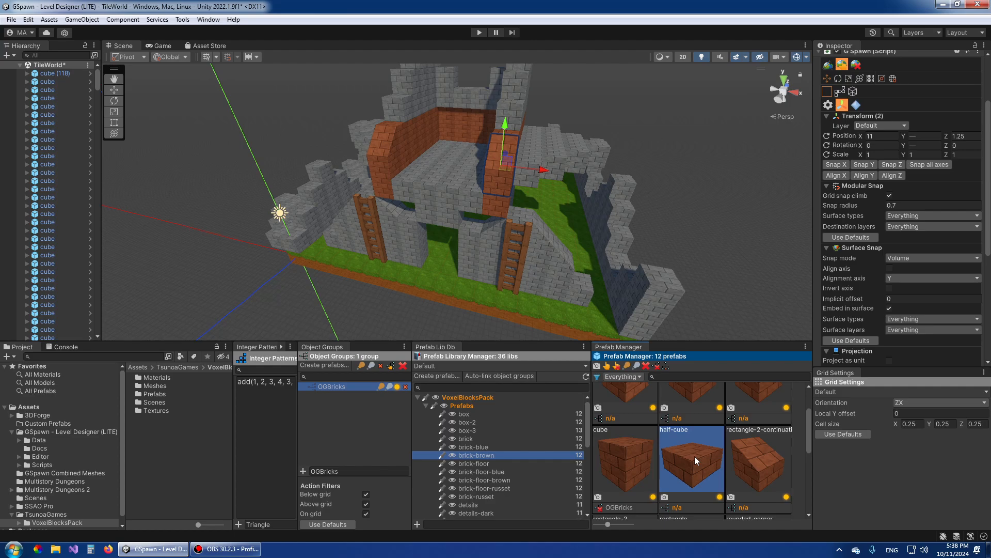
pyautogui.hotkey('ctrl', 'a')
pyautogui.moveTo(329, 386); pyautogui.dragTo(444, 399)
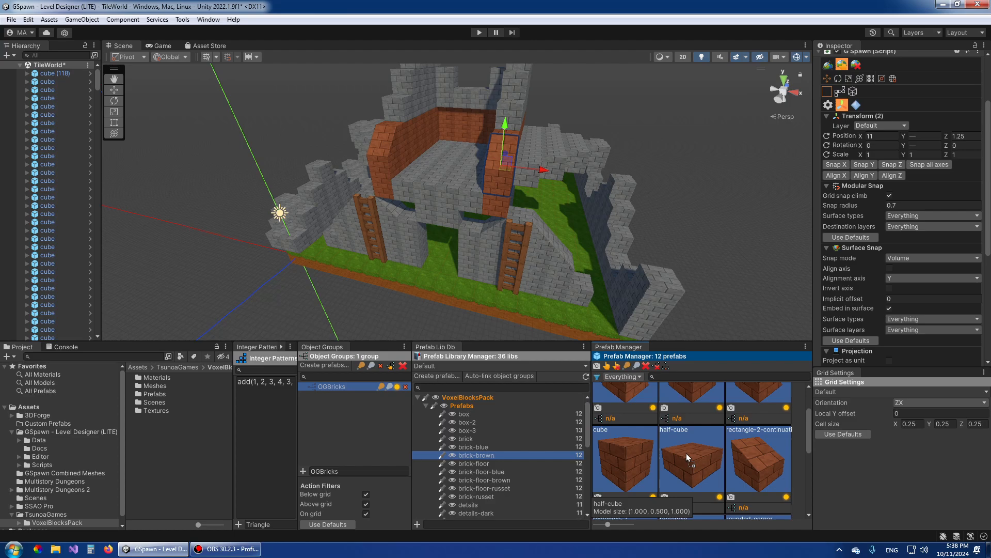
pyautogui.moveTo(686, 453); pyautogui.dragTo(685, 453)
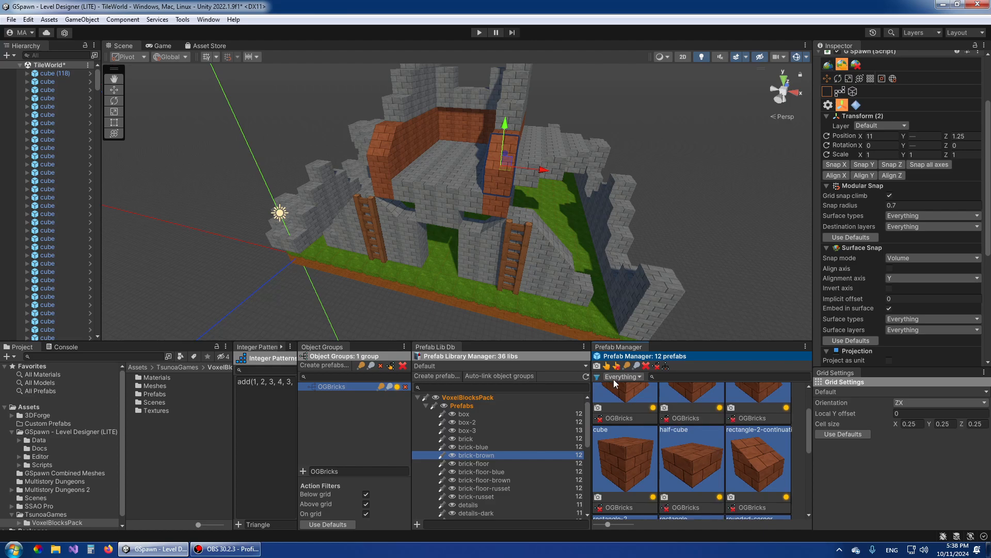
# Select a grey cube, a brown cube and a brown rectangle on the tower's front and locate their prefabs in the Prefab Manager
pyautogui.scroll(1, 713, 431)
pyautogui.keyDown('alt'); pyautogui.moveTo(406, 236); pyautogui.dragTo(481, 228); pyautogui.keyUp('alt')
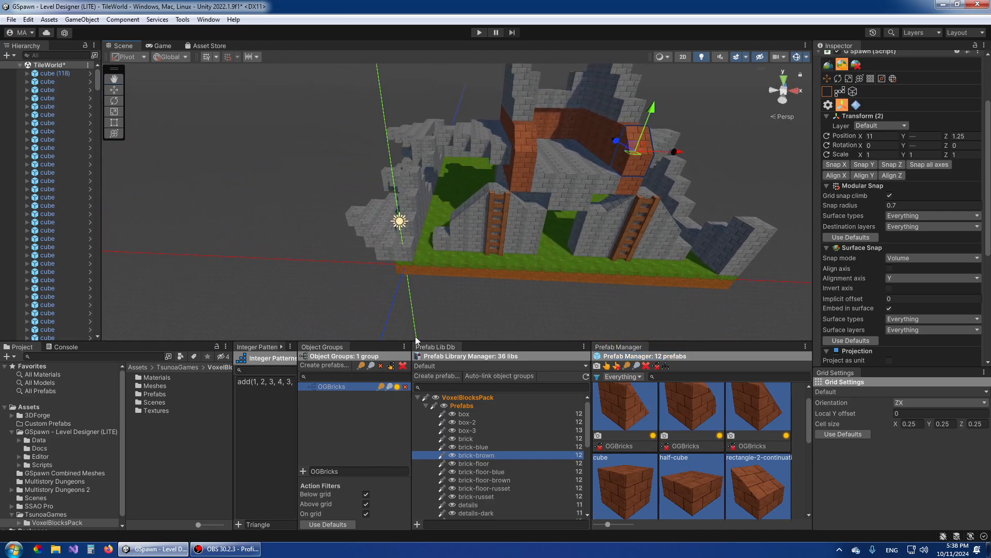
pyautogui.click(667, 366)
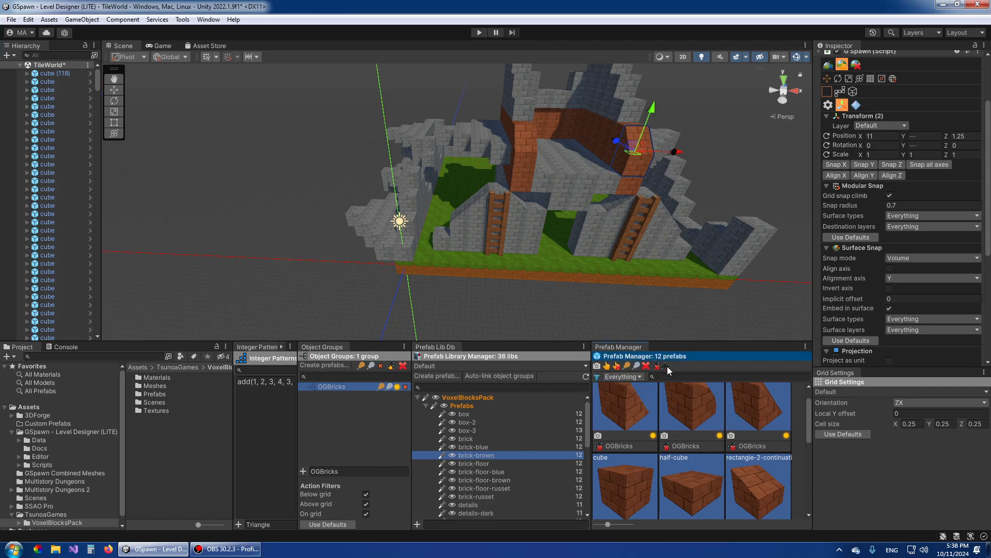
pyautogui.keyDown('alt'); pyautogui.moveTo(708, 249); pyautogui.dragTo(679, 332); pyautogui.keyUp('alt')
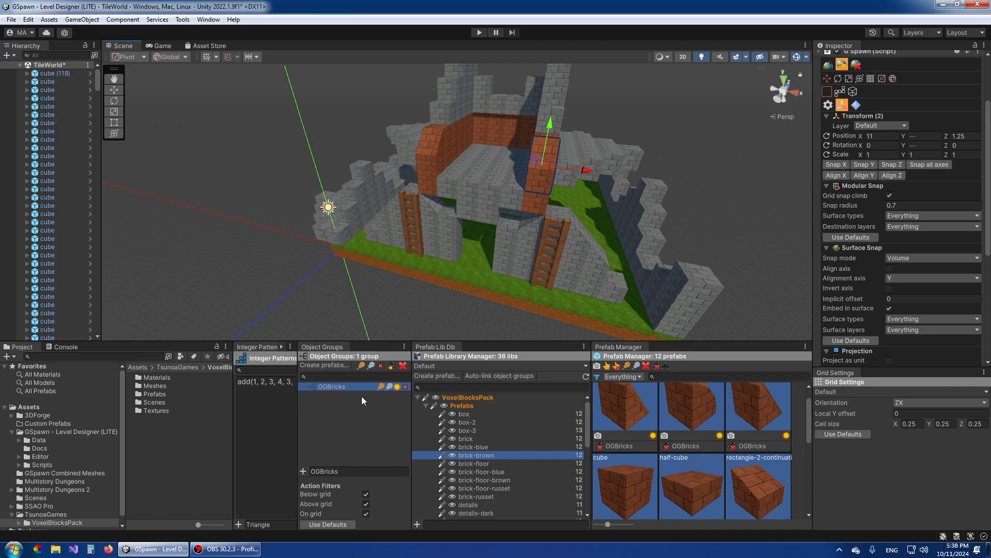
pyautogui.click(513, 238)
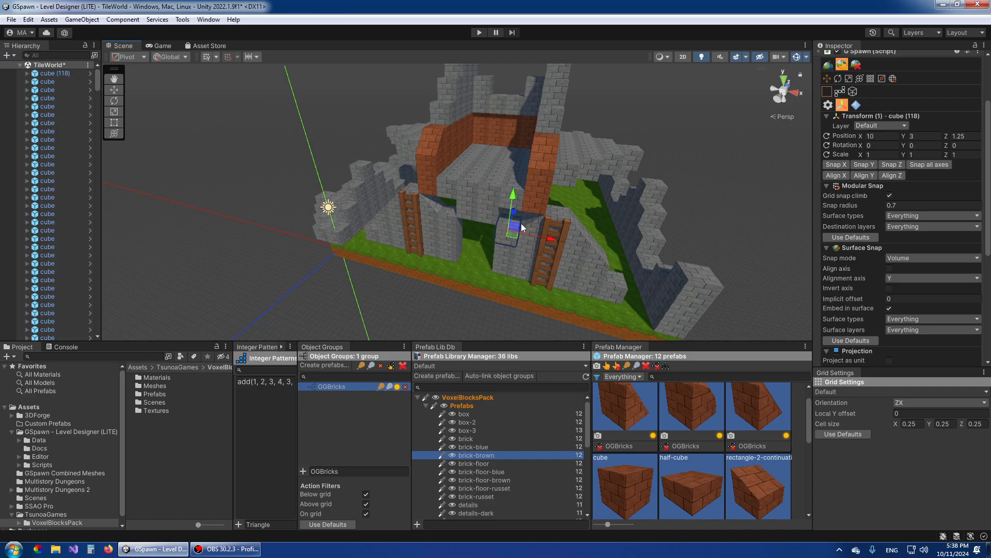
pyautogui.click(546, 165)
pyautogui.click(535, 196)
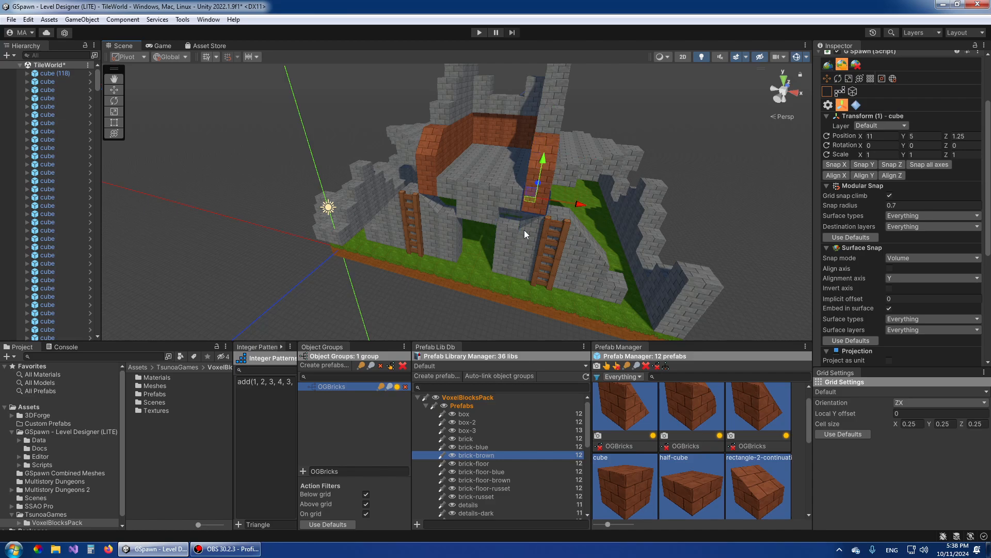
pyautogui.keyDown('ctrl'); pyautogui.click(511, 196); pyautogui.keyUp('ctrl')
pyautogui.keyDown('ctrl'); pyautogui.click(536, 165); pyautogui.keyUp('ctrl')
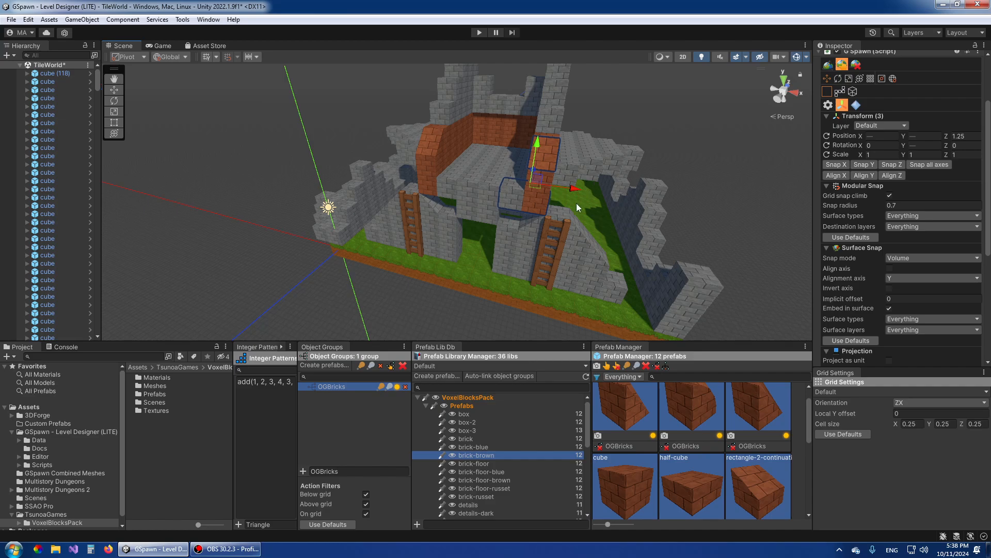
pyautogui.hotkey('shift', 'c')
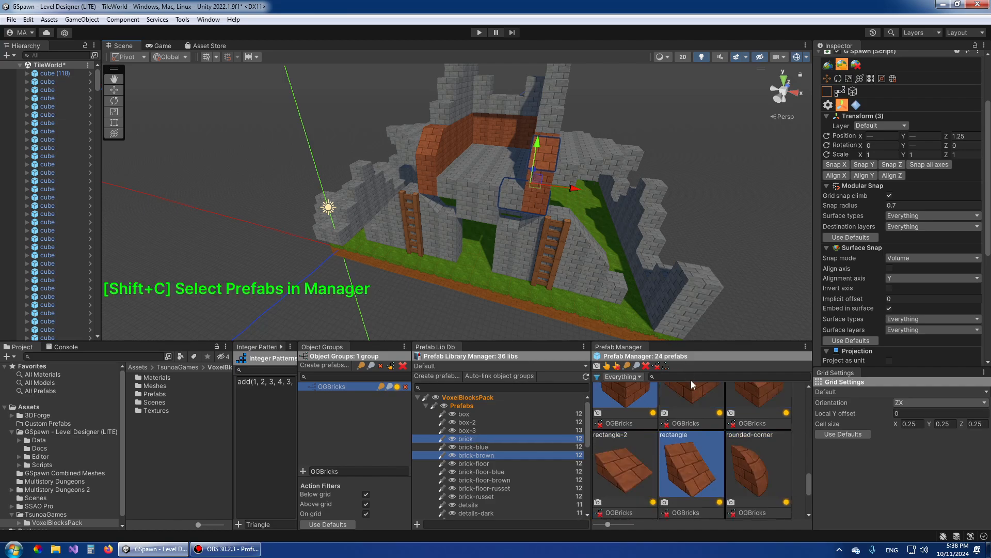
# Move the scene instances of the selected brick prefabs into their linked OGBricks group and inspect the group's contents in the Hierarchy
pyautogui.click(666, 369)
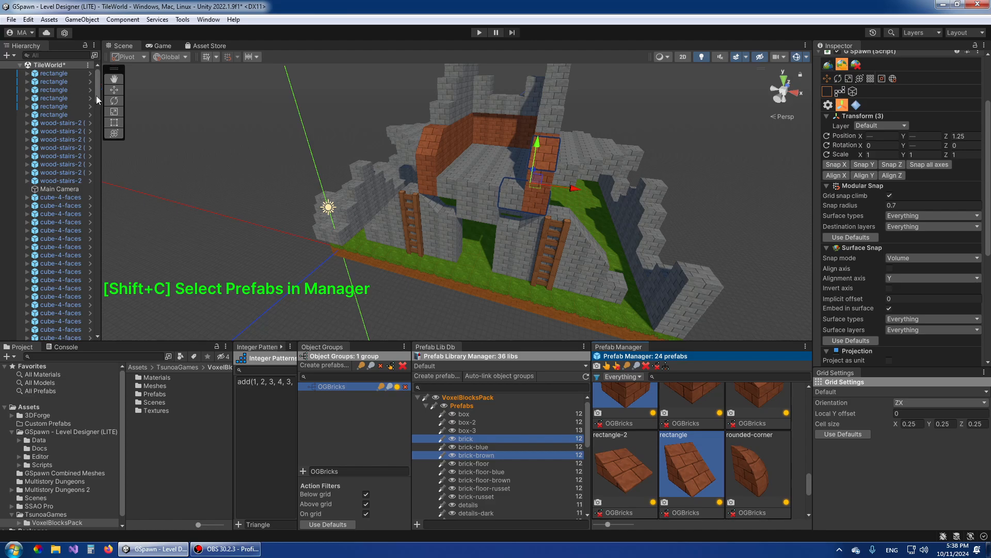
pyautogui.moveTo(96, 95); pyautogui.dragTo(79, 335)
pyautogui.click(28, 336)
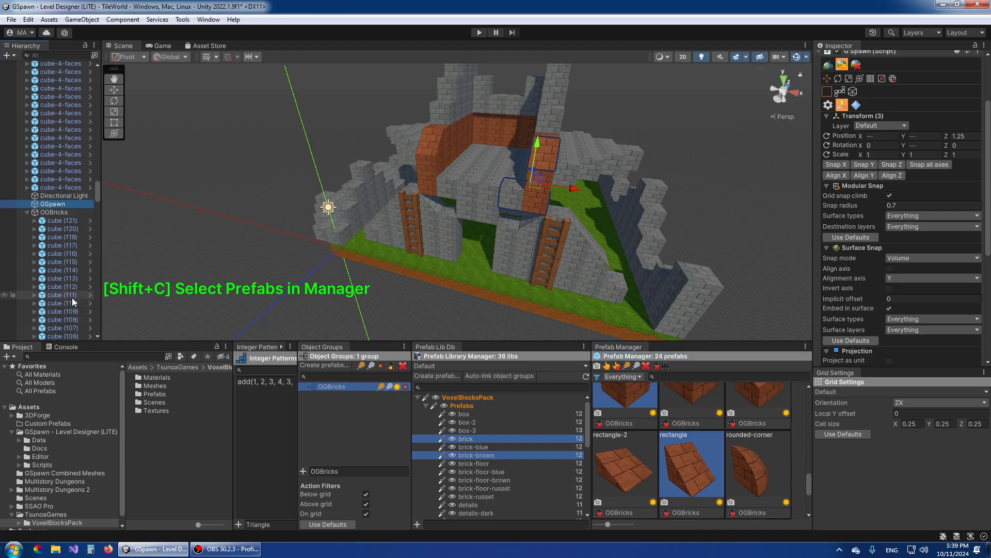
pyautogui.click(26, 209)
# Create an object group named OGGrass and locate the prefab of a grass block on the level's front edge
pyautogui.keyDown('alt'); pyautogui.moveTo(452, 266); pyautogui.dragTo(494, 274); pyautogui.keyUp('alt')
pyautogui.click(494, 274)
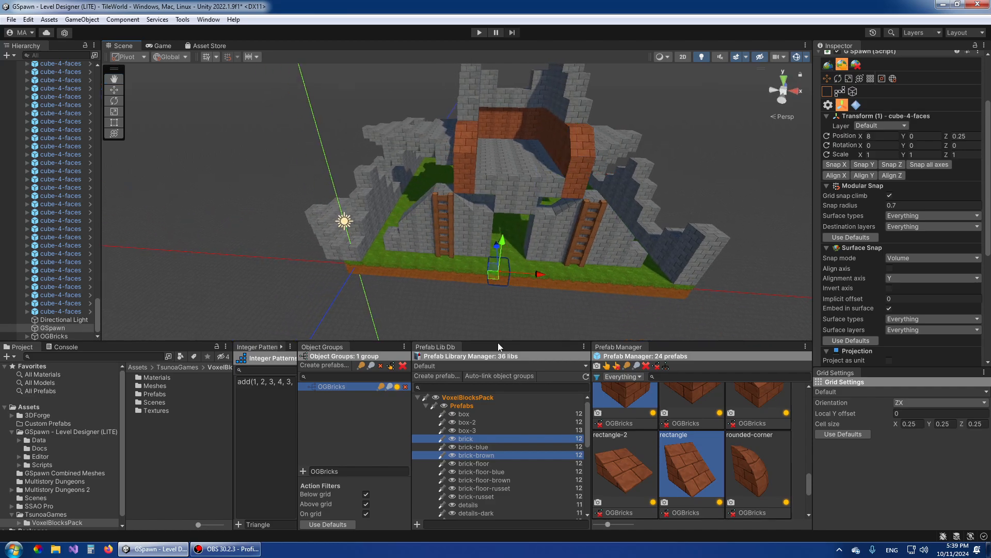
pyautogui.click(342, 472)
pyautogui.write('O')
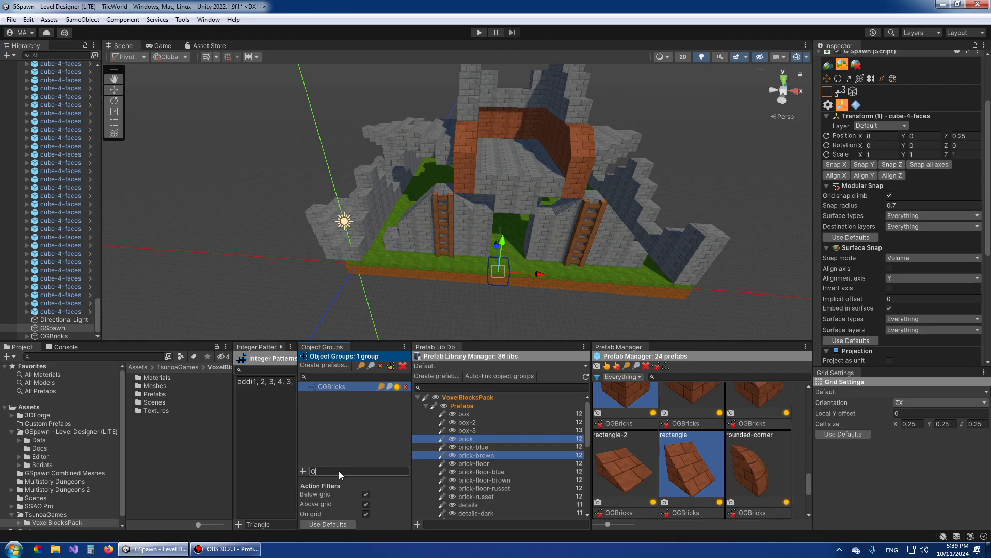
pyautogui.write('GGrass')
pyautogui.click(304, 471)
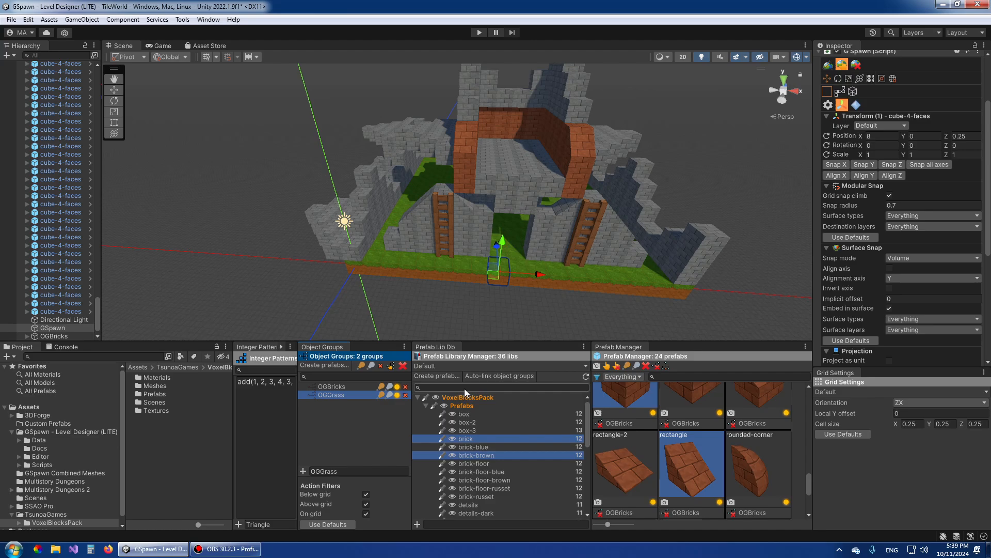
pyautogui.hotkey('shift', 'c')
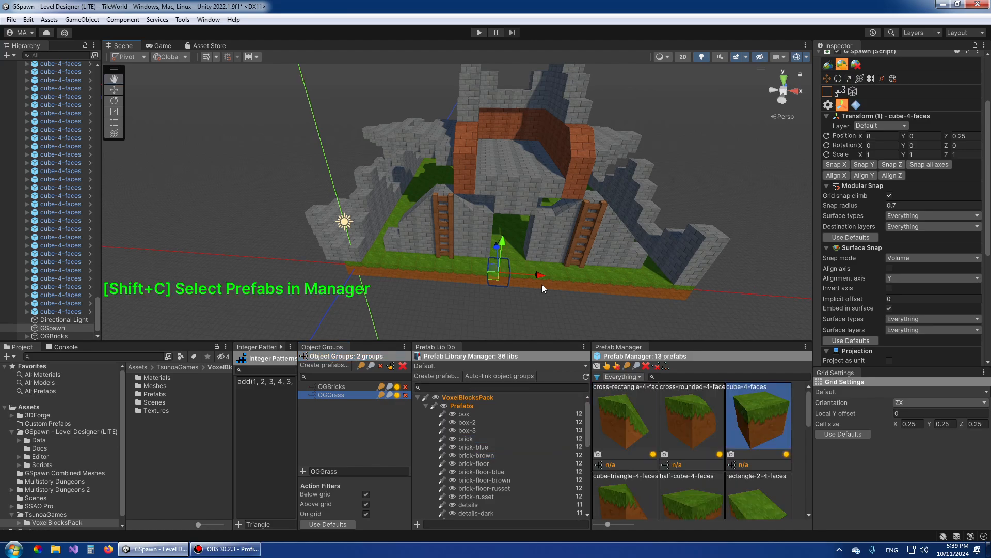
# Select all prefabs of the grass block library, link them to the OGGrass group and move their scene instances into it
pyautogui.click(630, 411)
pyautogui.hotkey('ctrl', 'a')
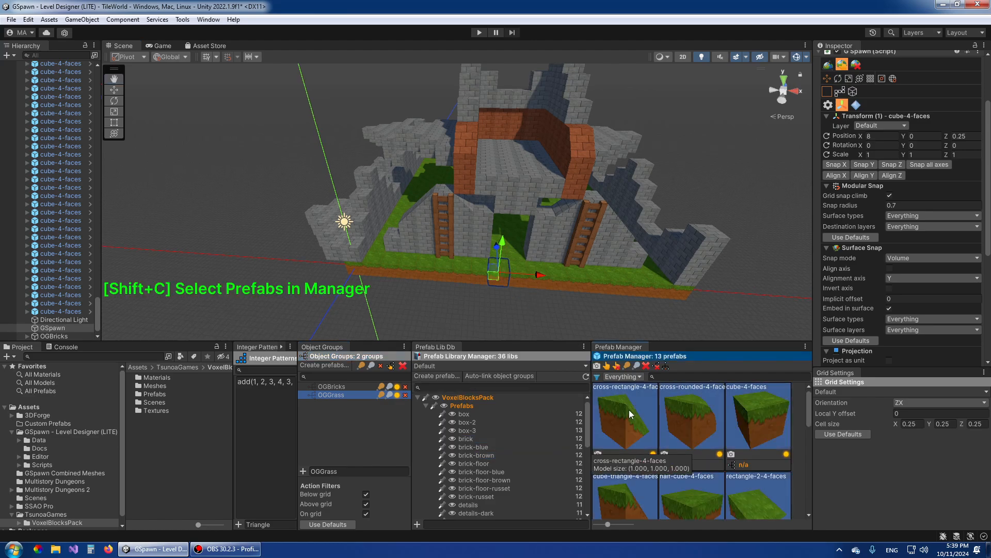
pyautogui.click(389, 394)
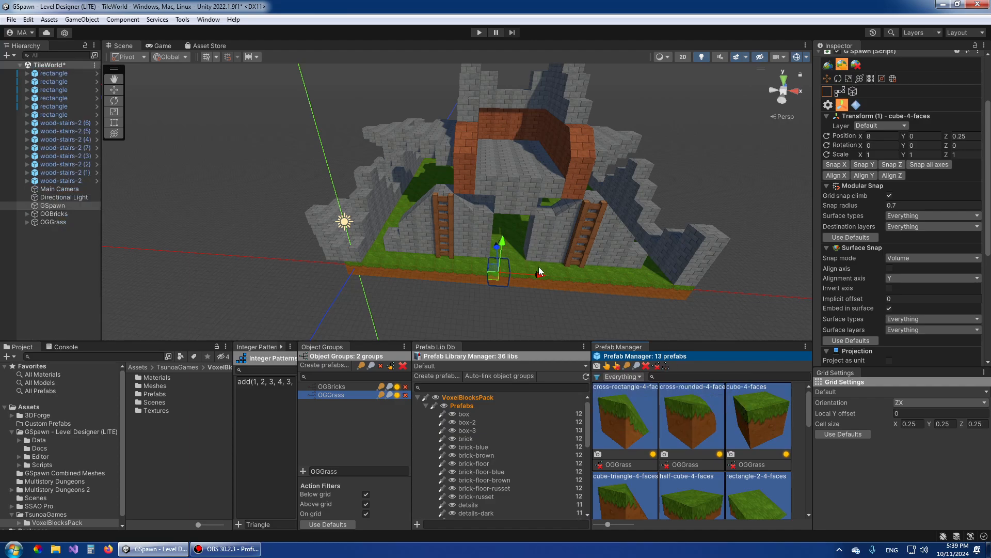
# Create an object group named OGProps and locate the prefab of a piece of the left ladder in the Prefab Manager
pyautogui.keyDown('alt'); pyautogui.moveTo(538, 266); pyautogui.dragTo(466, 227); pyautogui.keyUp('alt')
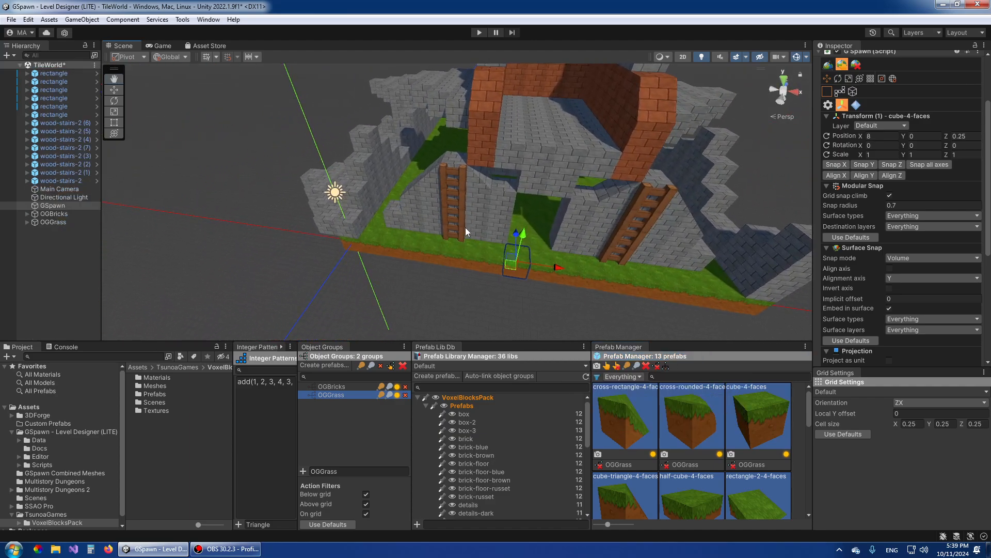
pyautogui.click(460, 225)
pyautogui.click(349, 472)
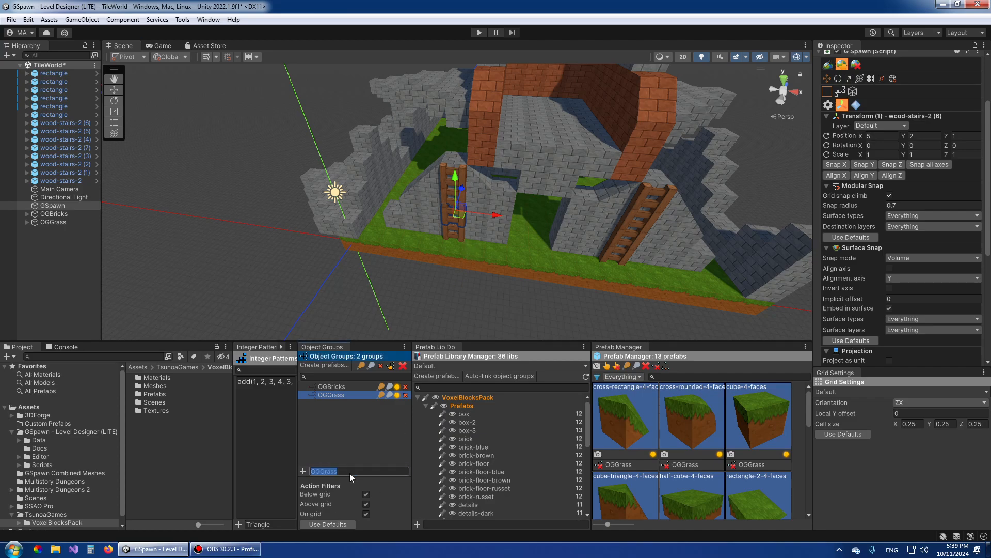
pyautogui.write('OGProps')
pyautogui.click(303, 470)
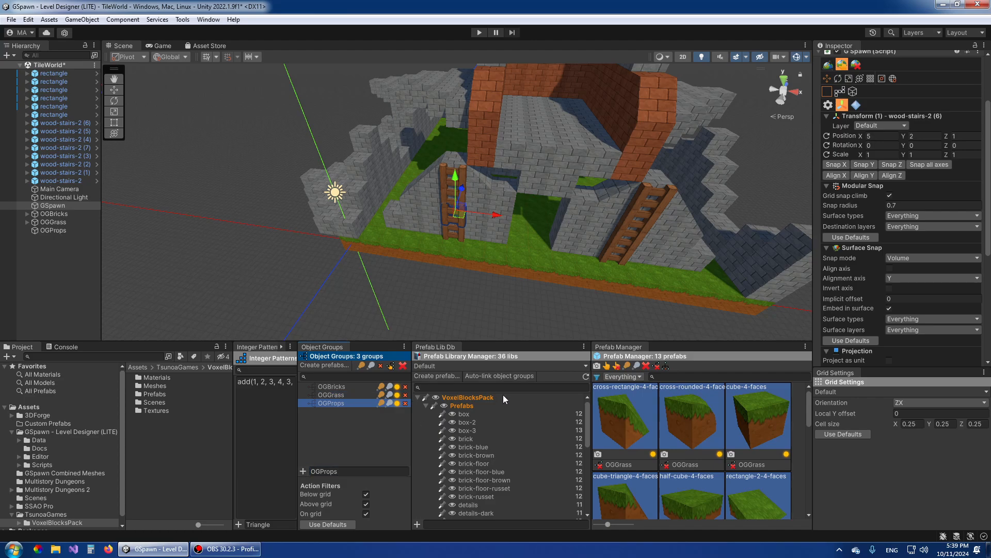
pyautogui.hotkey('shift', 'c')
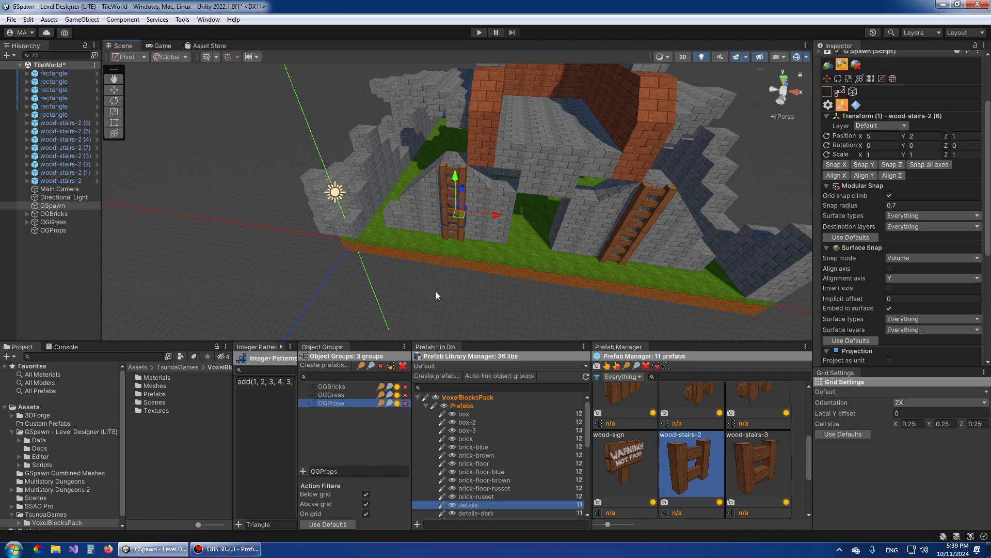
pyautogui.click(448, 347)
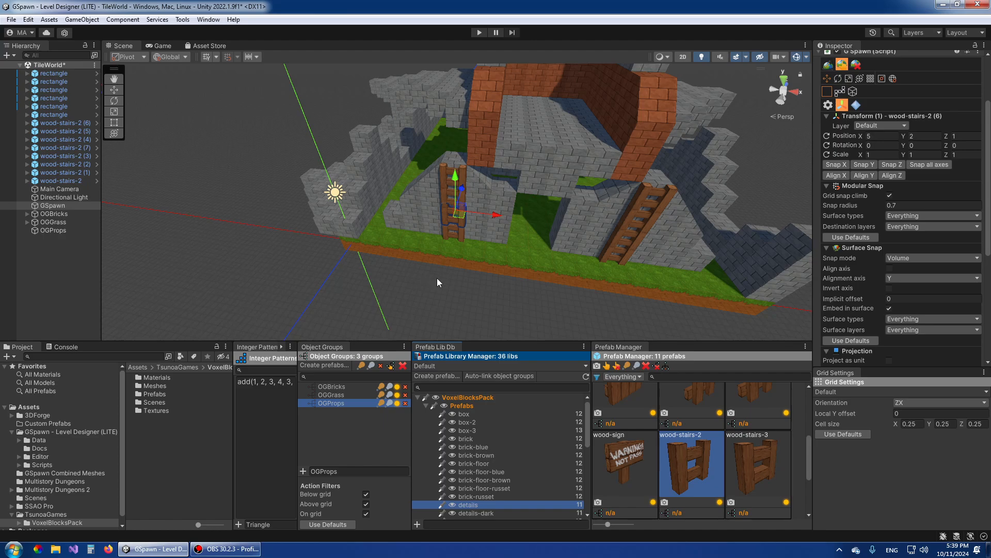
pyautogui.keyDown('alt'); pyautogui.moveTo(460, 271); pyautogui.dragTo(491, 247); pyautogui.keyUp('alt')
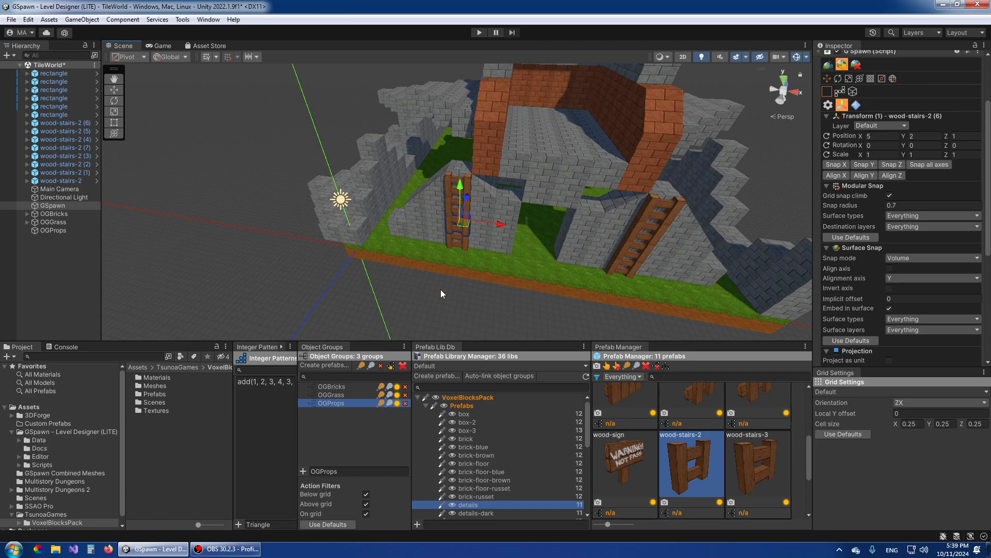
pyautogui.keyDown('alt'); pyautogui.moveTo(469, 247); pyautogui.dragTo(471, 246); pyautogui.keyUp('alt')
pyautogui.hotkey('shift', 'c')
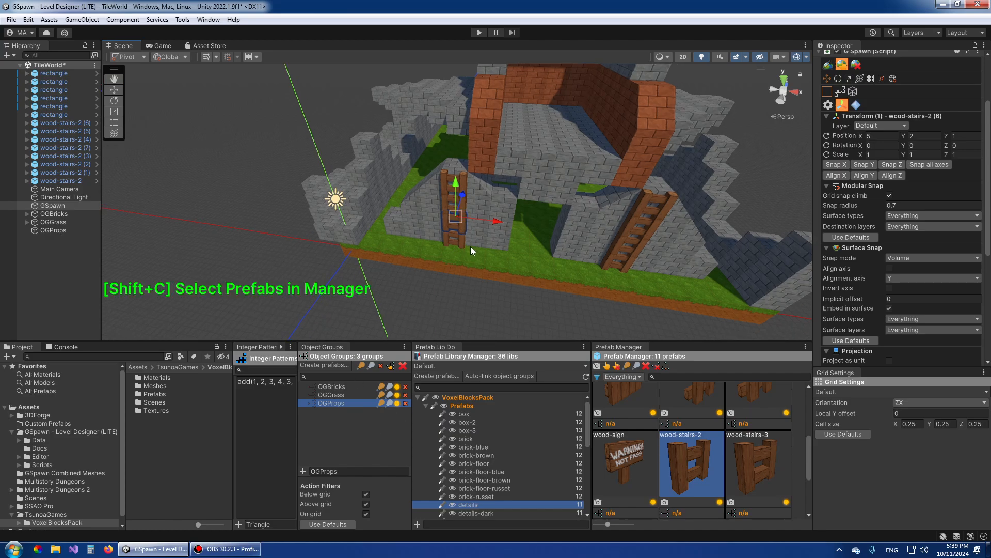
# Link all prefabs of the details library to the OGProps group and move their scene instances into it
pyautogui.click(640, 400)
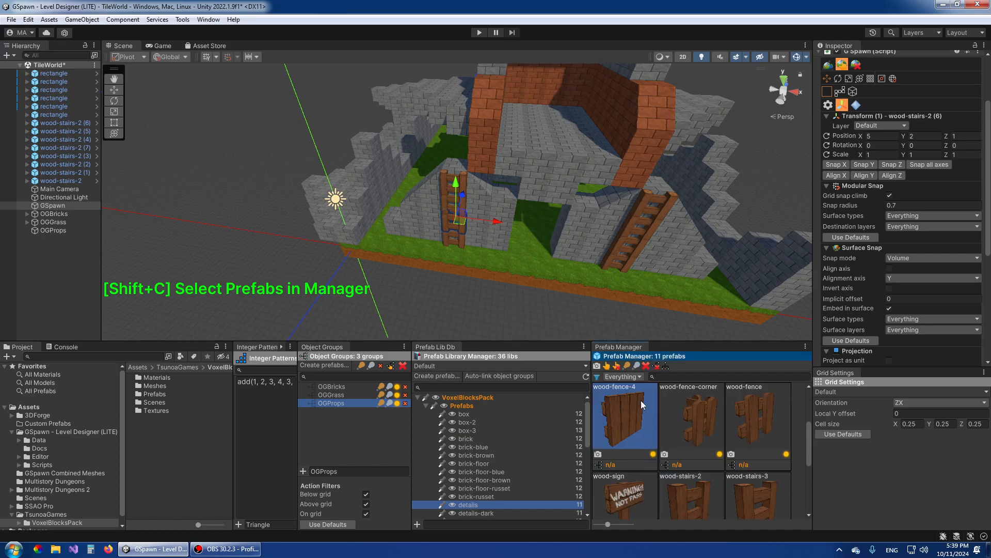
pyautogui.hotkey('ctrl', 'a')
pyautogui.scroll(-2, 724, 433)
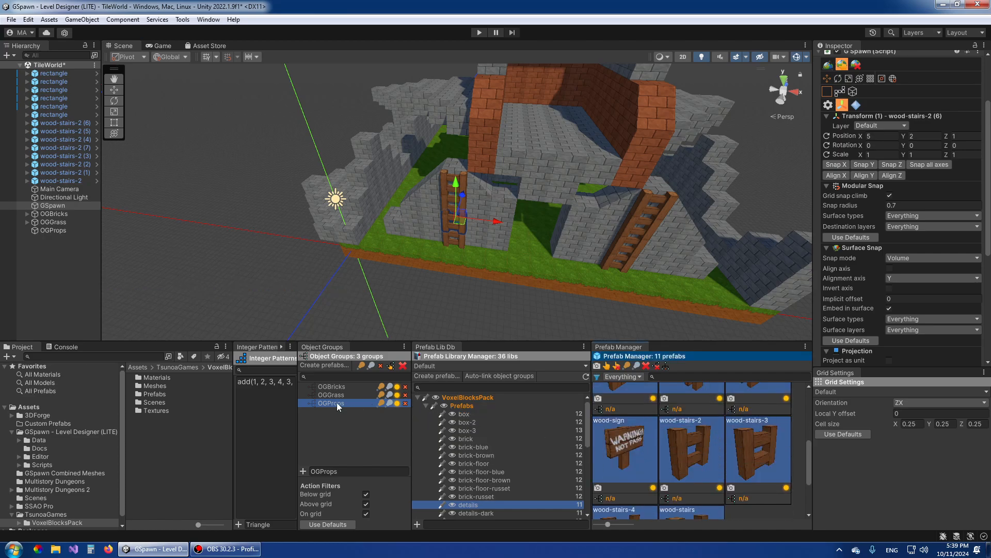
pyautogui.moveTo(328, 401); pyautogui.dragTo(628, 450)
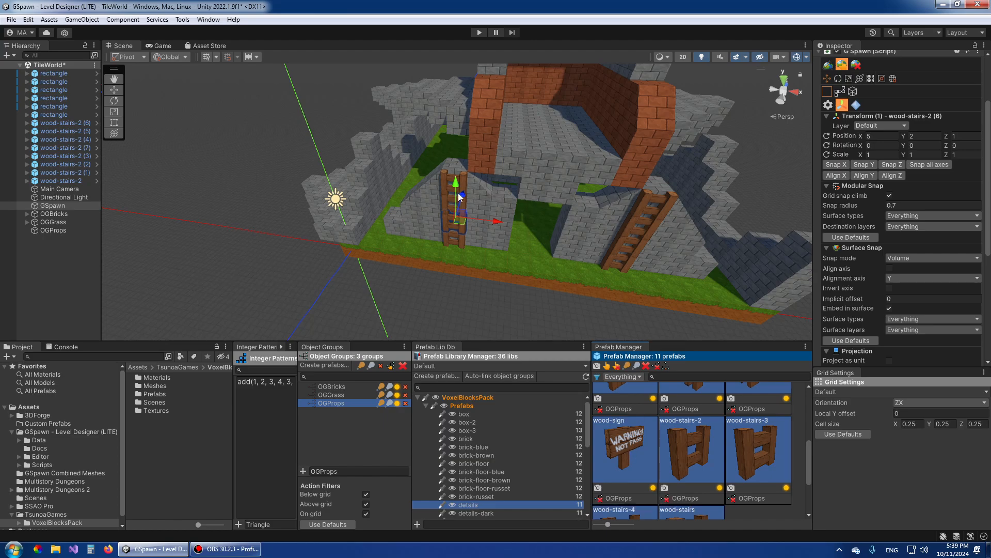
pyautogui.click(667, 365)
pyautogui.scroll(1, 442, 200)
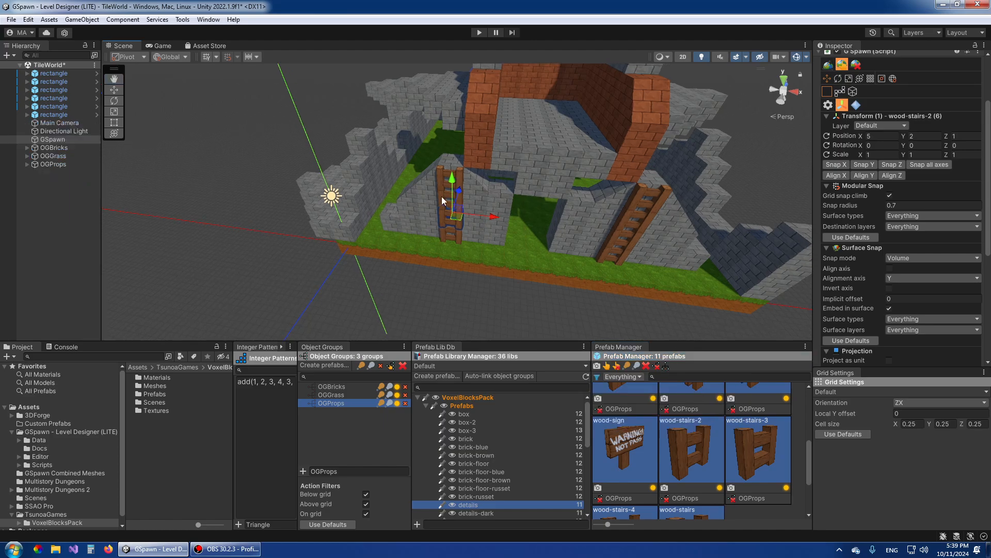
# Select the ungrouped grey rectangle block beside the left ladder's top with GSpawn, locate its prefab and select all brick library prefabs
pyautogui.click(443, 200)
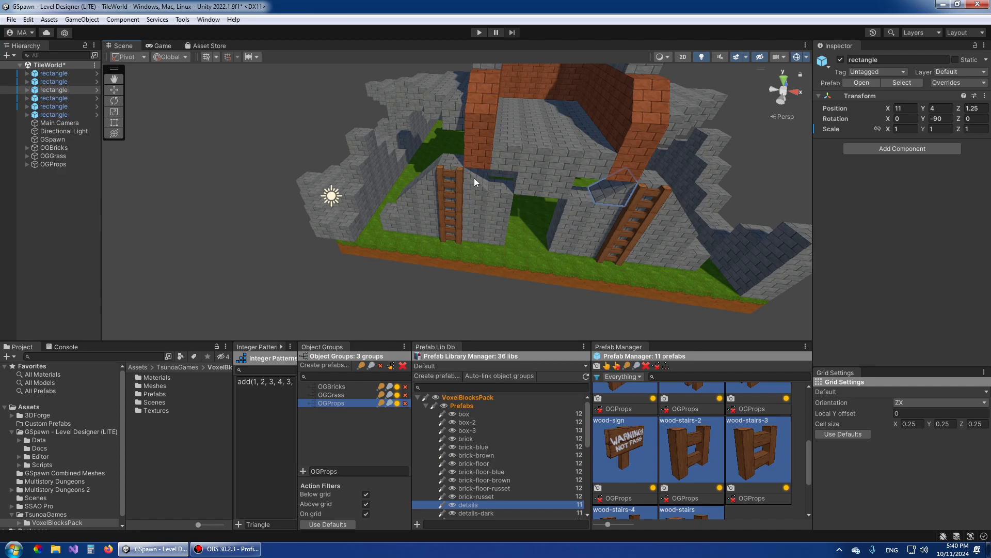
pyautogui.click(474, 178)
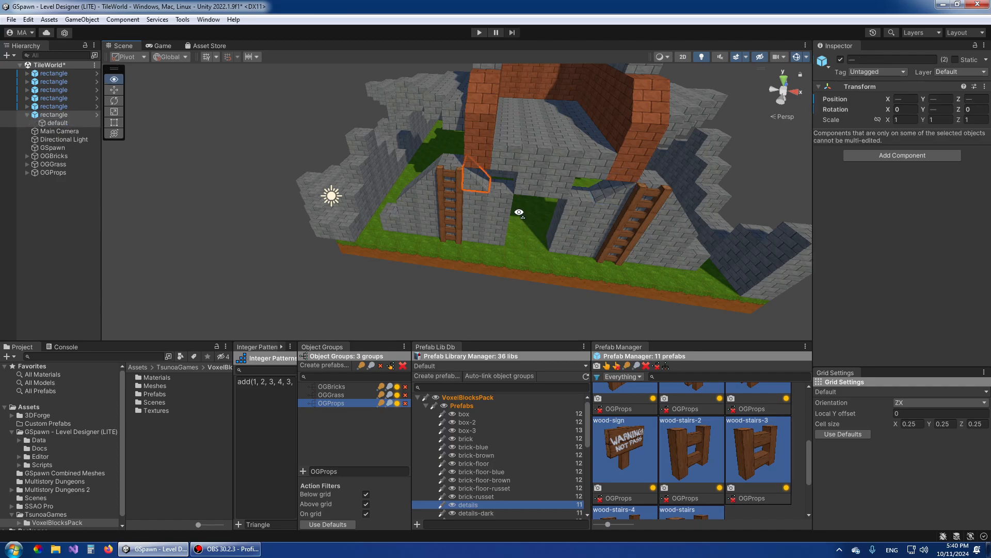
pyautogui.click(489, 214)
pyautogui.click(480, 195)
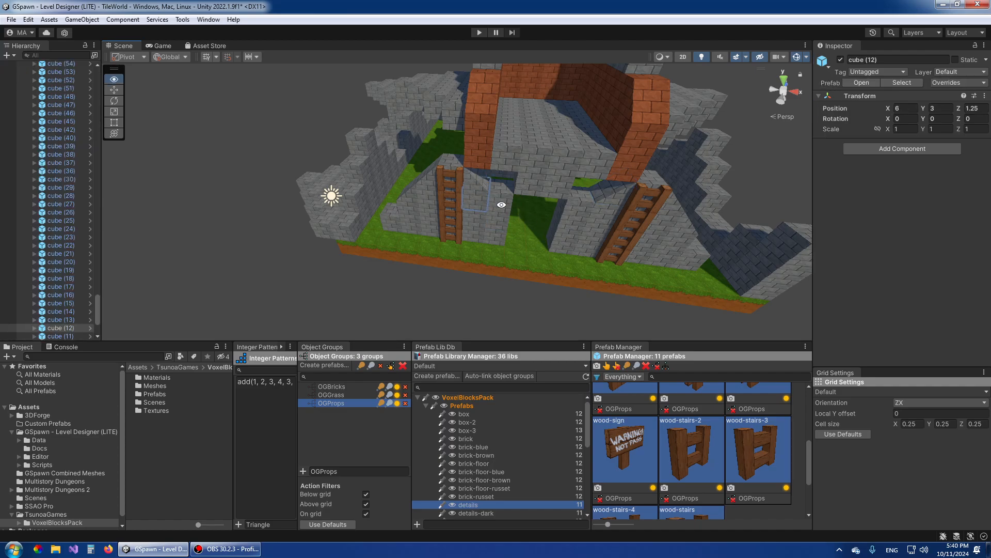
pyautogui.hotkey('alt', 'g')
pyautogui.click(476, 188)
pyautogui.moveTo(523, 220); pyautogui.dragTo(532, 236, button='right')
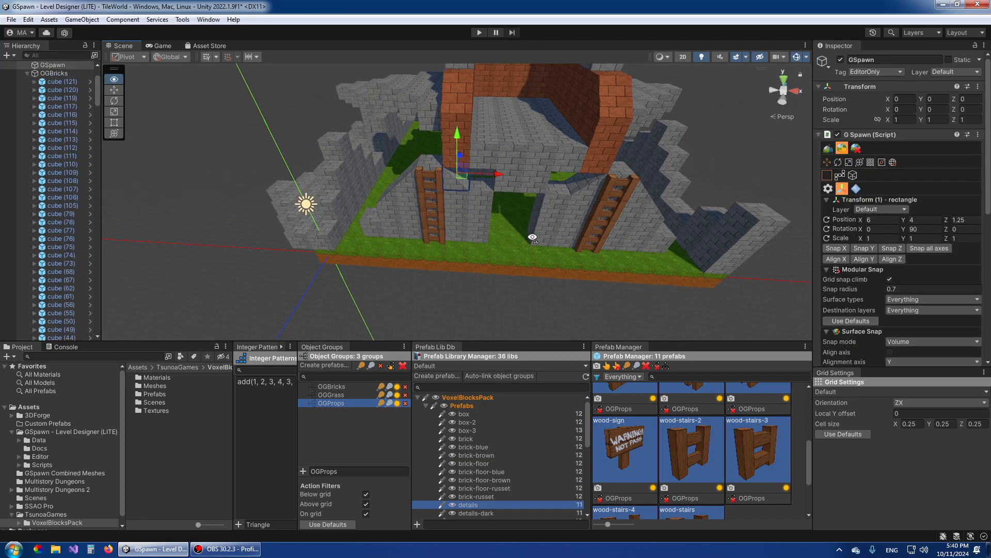
pyautogui.hotkey('shift', 'c')
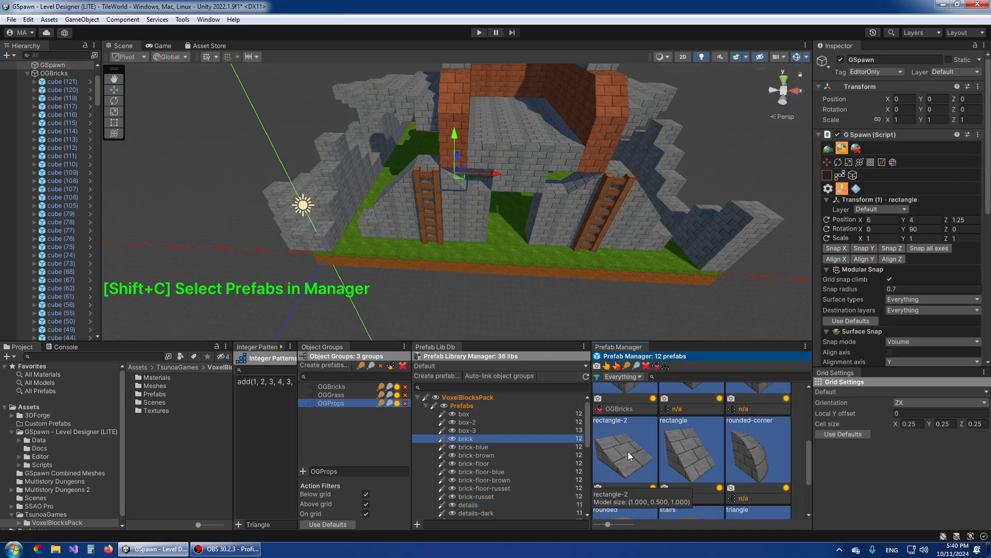
# Link the selected grey brick prefabs to the OGBricks group and move their scene instances into it
pyautogui.click(332, 386)
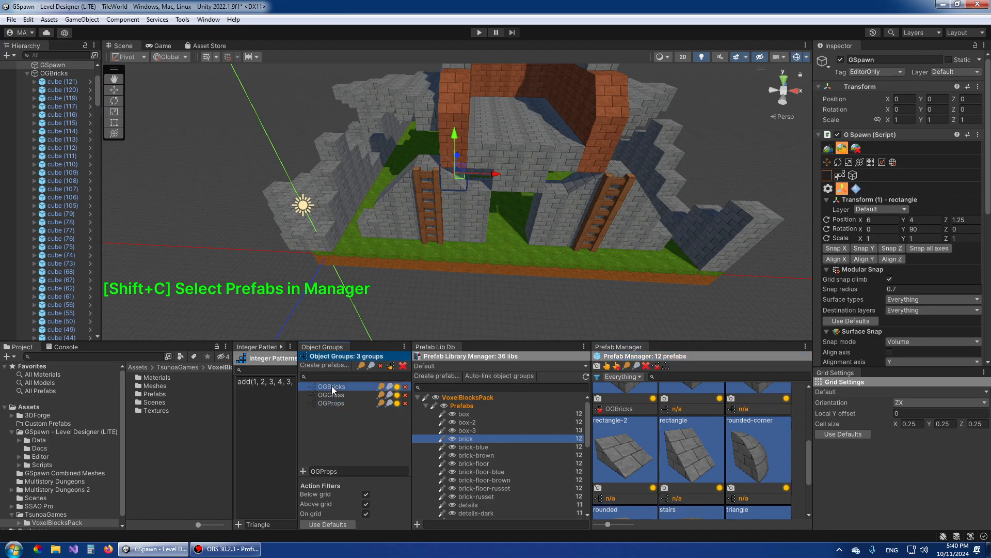
pyautogui.click(666, 367)
pyautogui.scroll(3, 98, 83)
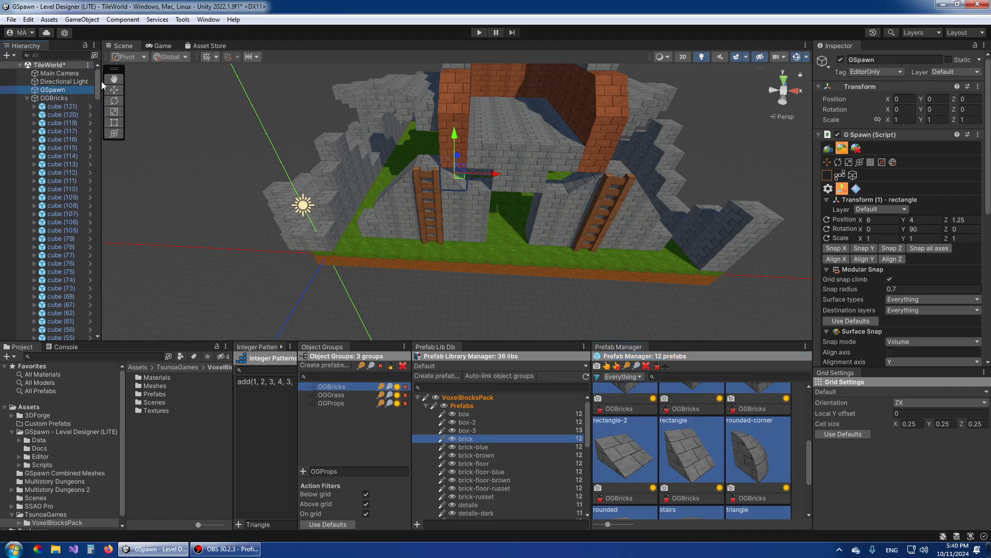
# Collapse OGBricks in the Hierarchy and check which scene objects belong to the OGBricks and OGProps groups
pyautogui.click(27, 98)
pyautogui.click(48, 98)
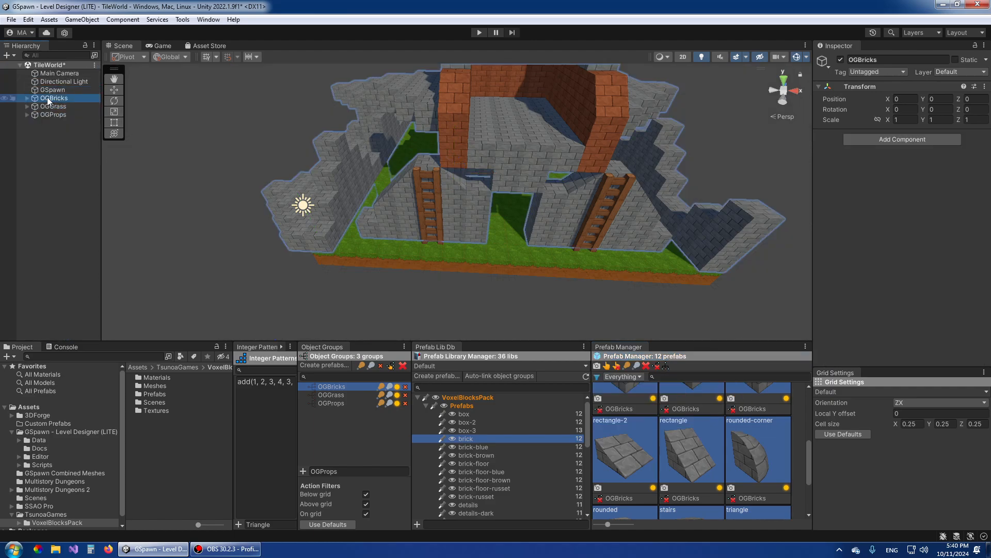
pyautogui.click(54, 113)
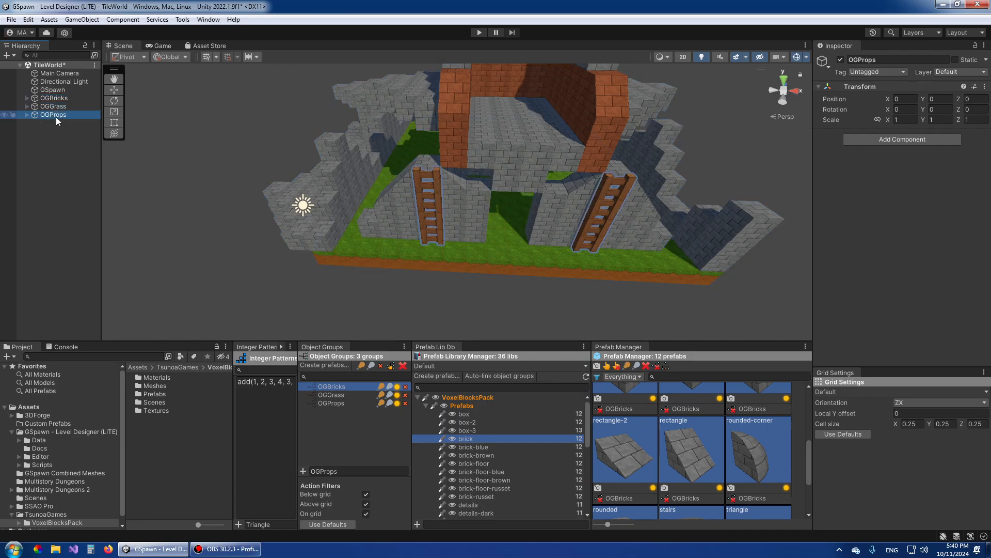
# Deactivate and reactivate the children of the OGBricks group to test its visibility toggles
pyautogui.moveTo(413, 410); pyautogui.dragTo(454, 415)
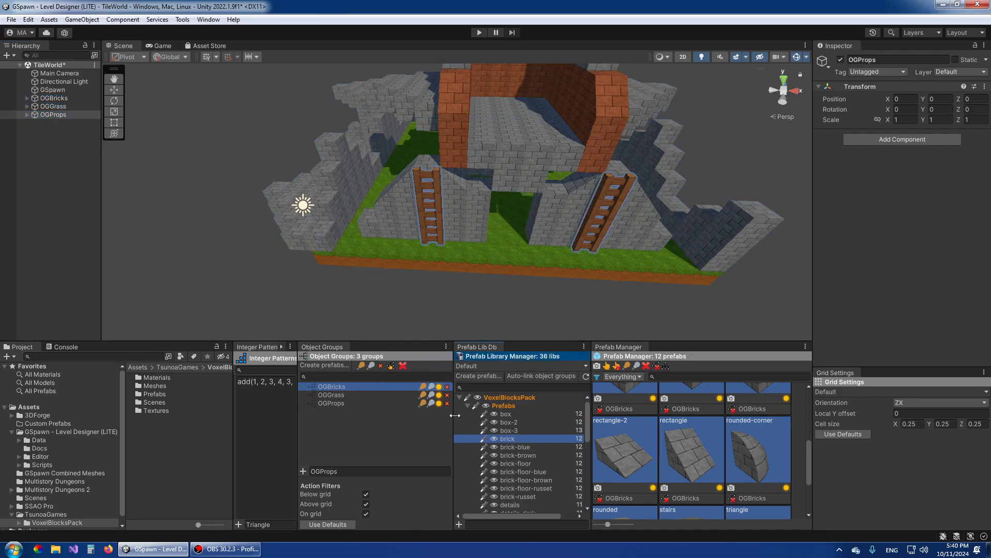
pyautogui.click(432, 386)
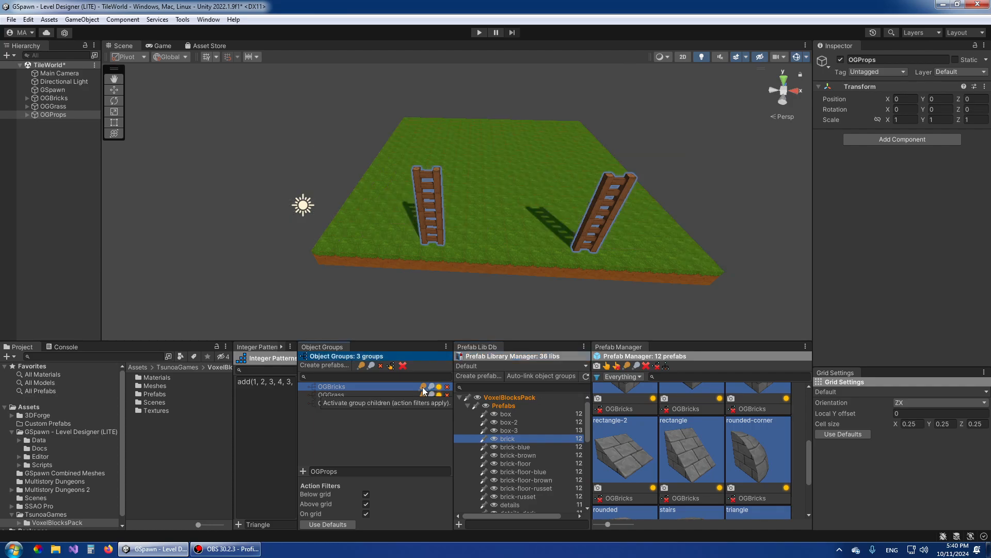
pyautogui.click(422, 386)
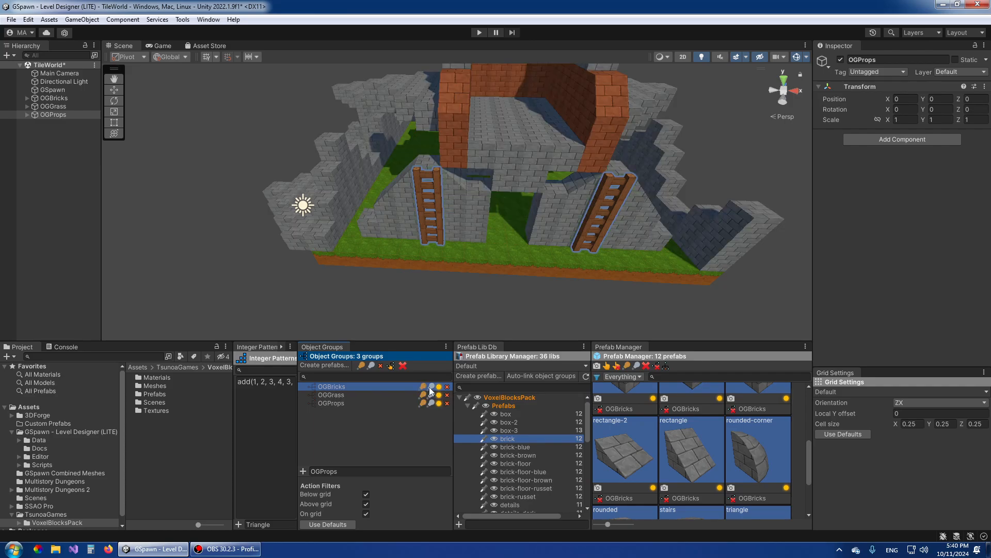
pyautogui.click(431, 386)
pyautogui.click(423, 386)
# Deactivate the children of the OGGrass, OGBricks and OGProps groups, and reactivate all three groups
pyautogui.click(431, 394)
pyautogui.click(432, 387)
pyautogui.click(432, 403)
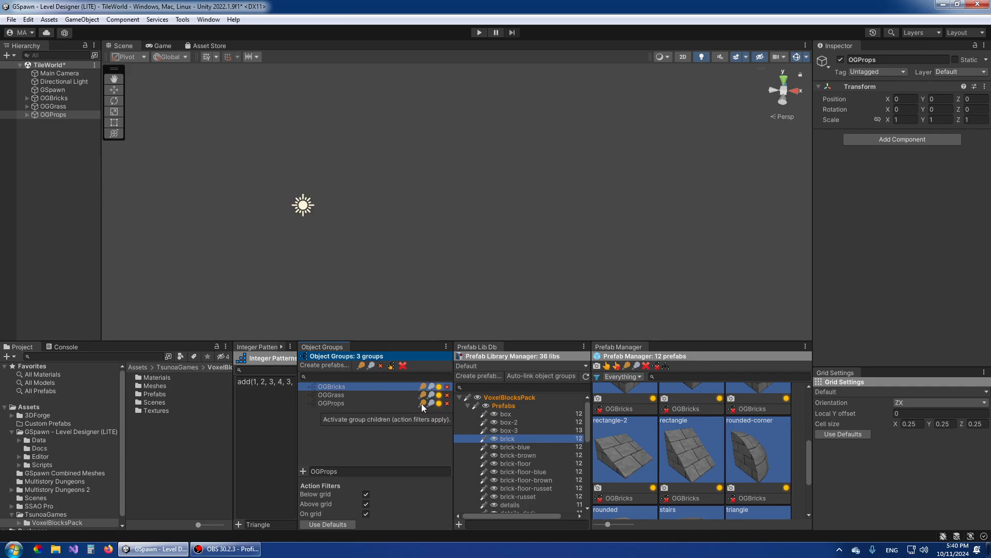
pyautogui.click(422, 403)
pyautogui.click(422, 394)
pyautogui.click(423, 386)
# Open GSpawn's Mesh Combine window and examine its combine options, source parent and destination parent
pyautogui.keyDown('alt'); pyautogui.moveTo(554, 254); pyautogui.dragTo(554, 230); pyautogui.keyUp('alt')
pyautogui.click(183, 20)
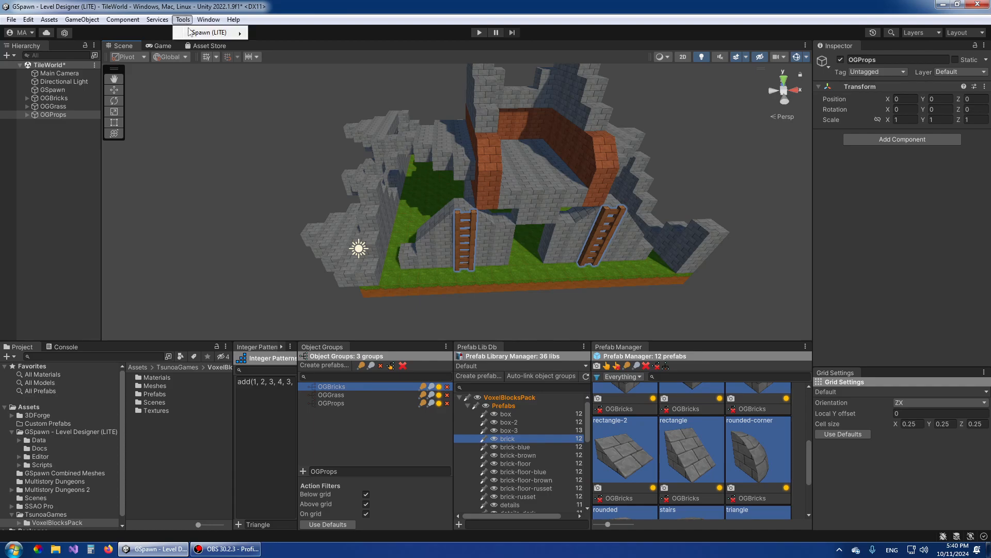
pyautogui.moveTo(209, 32)
pyautogui.moveTo(274, 57)
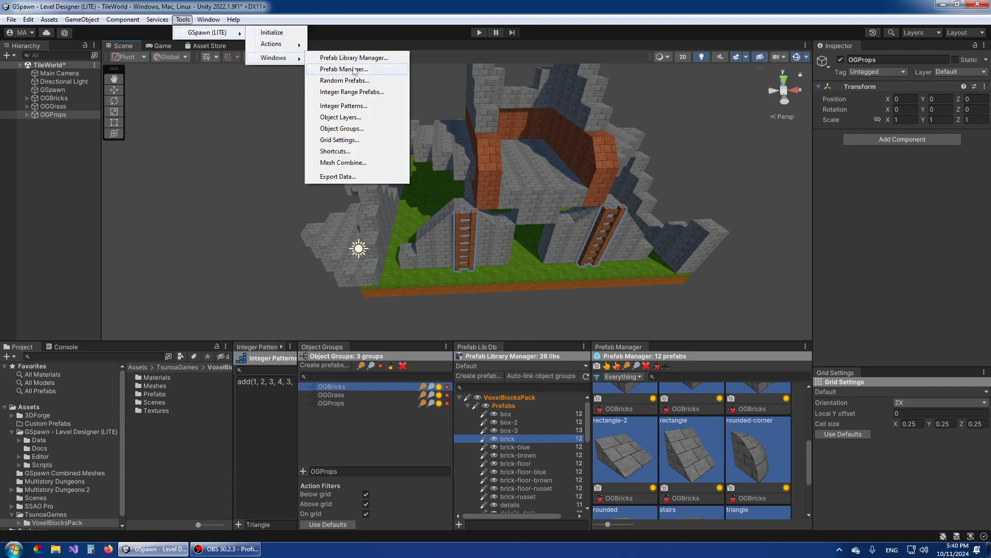
pyautogui.click(335, 163)
pyautogui.moveTo(478, 146); pyautogui.dragTo(311, 127)
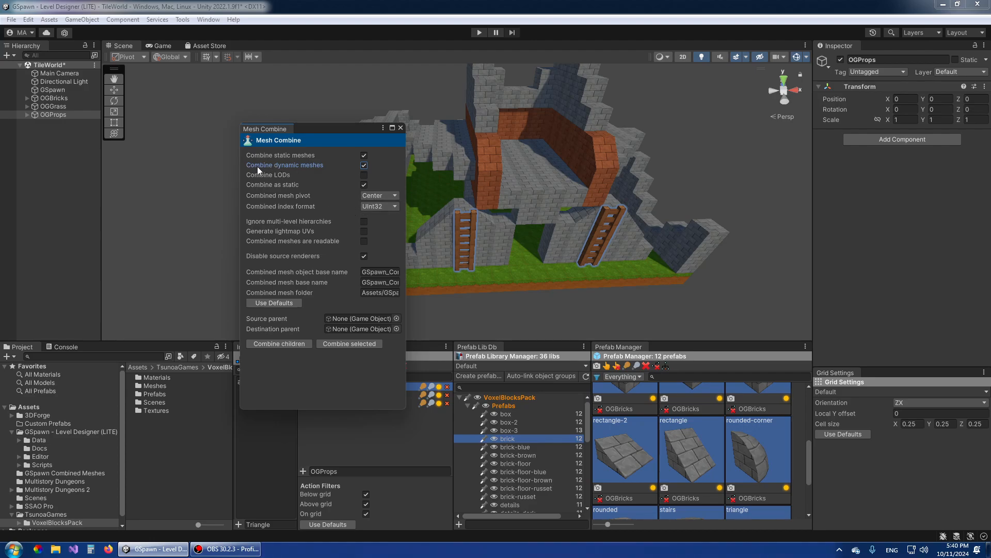
pyautogui.moveTo(346, 129); pyautogui.dragTo(414, 101)
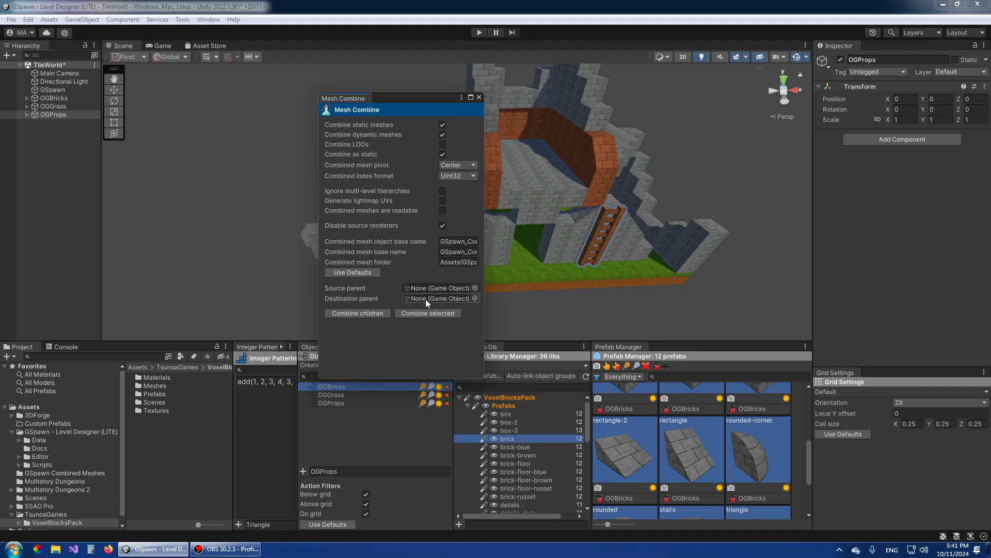
# Create an empty game object named Combined_Bricks
pyautogui.click(80, 20)
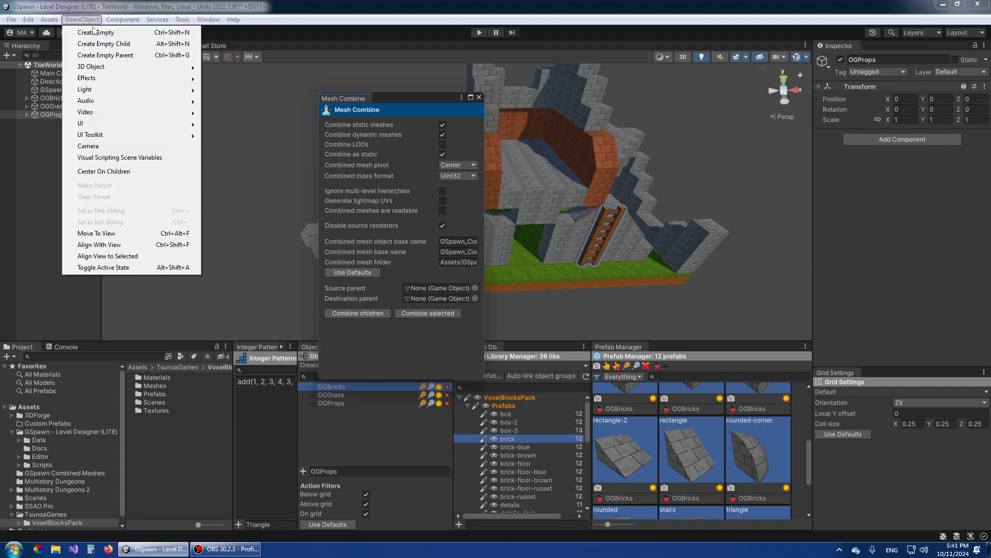
pyautogui.click(94, 32)
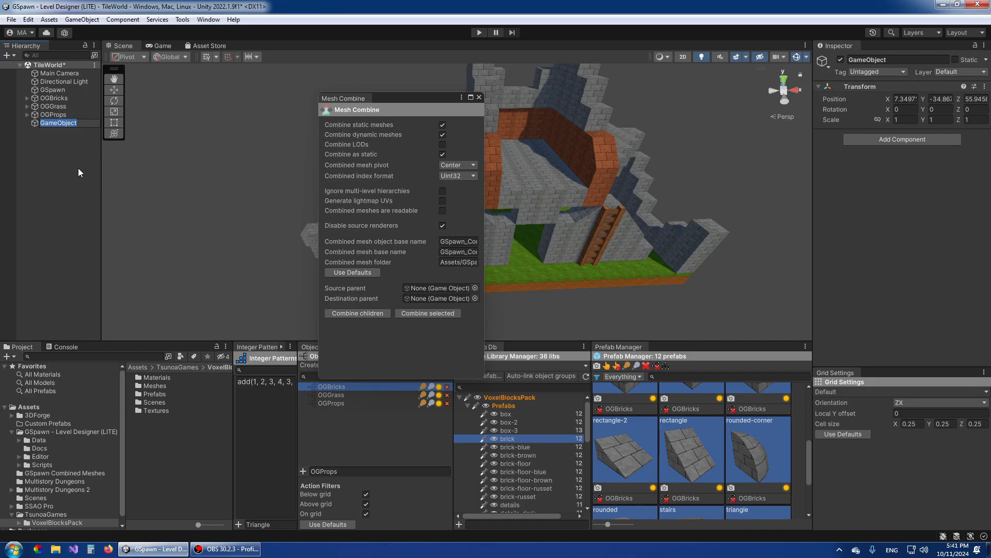
pyautogui.write('Combined_Bricks')
# Duplicate the Combined_Bricks object and rename the copy Combined_Grass
pyautogui.hotkey('ctrl', 'd')
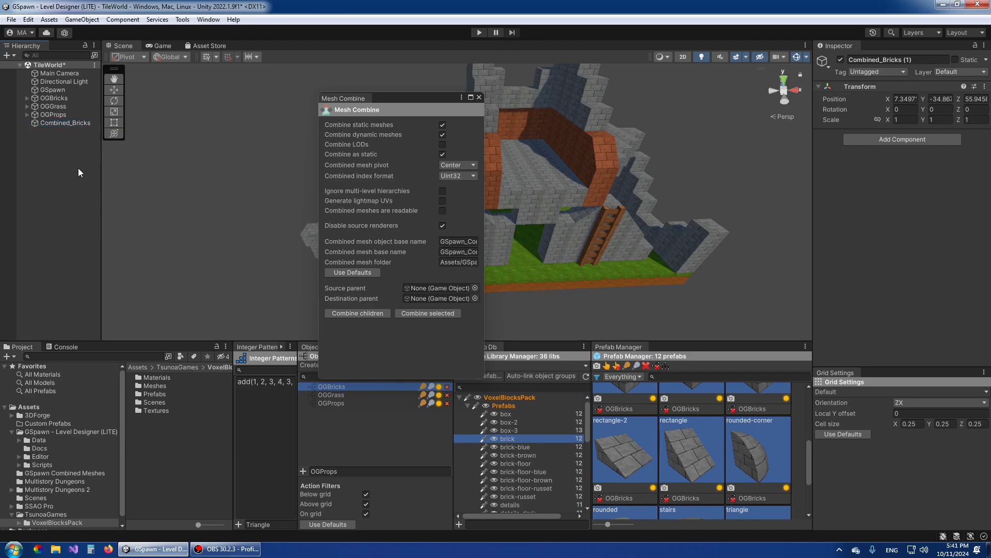
pyautogui.click(60, 131)
pyautogui.write('Grass')
pyautogui.press('Return')
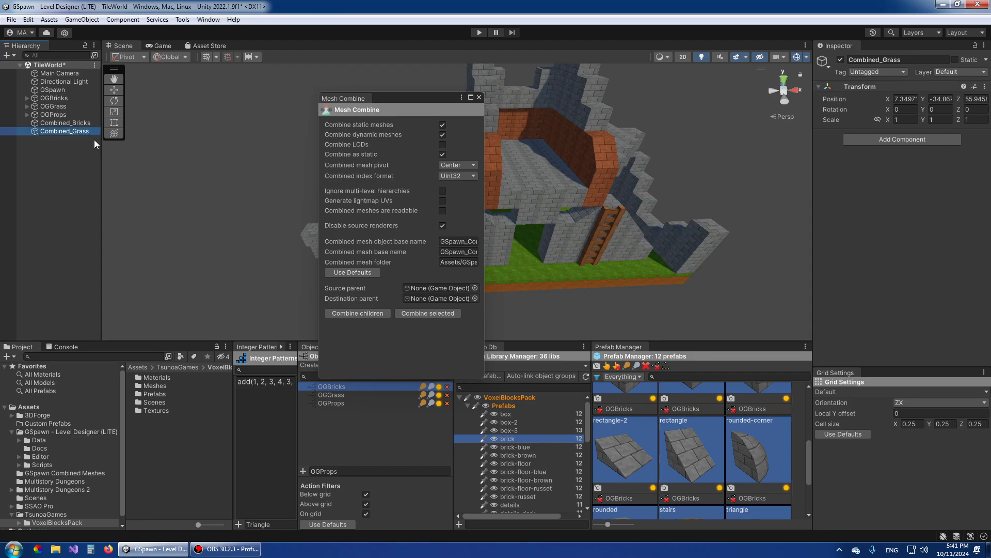
# Duplicate the Combined_Grass object and rename the copy Combined_Props
pyautogui.hotkey('ctrl', 'd')
pyautogui.click(94, 139)
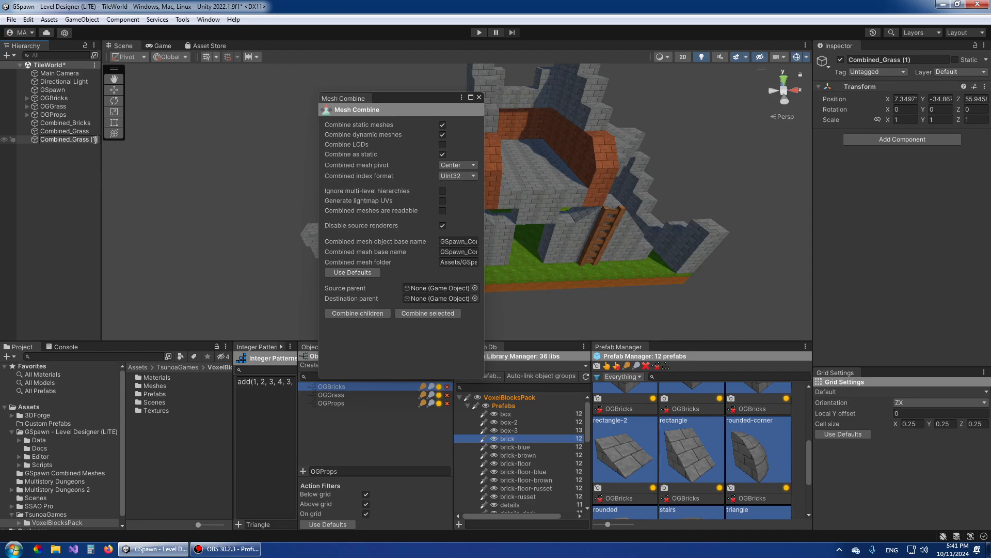
pyautogui.press('BackSpace')
pyautogui.press('BackSpace')
pyautogui.press('BackSpace')
pyautogui.press('BackSpace')
pyautogui.press('BackSpace')
pyautogui.press('BackSpace')
pyautogui.press('BackSpace')
pyautogui.press('BackSpace')
pyautogui.press('BackSpace')
pyautogui.write('Props')
pyautogui.press('Return')
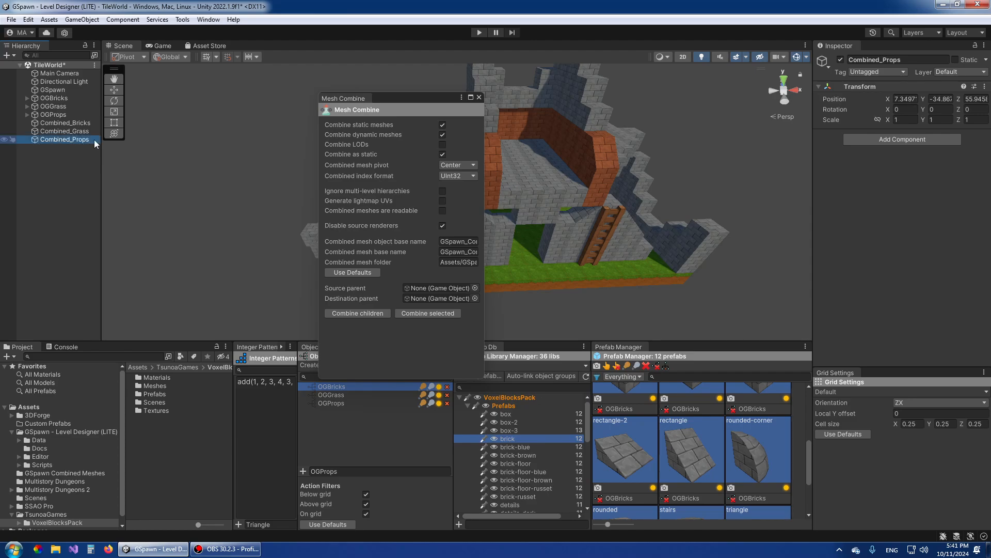
# Combine the children of OGBricks into the Combined_Bricks destination parent with Mesh Combine
pyautogui.click(50, 97)
pyautogui.moveTo(396, 98); pyautogui.dragTo(277, 81)
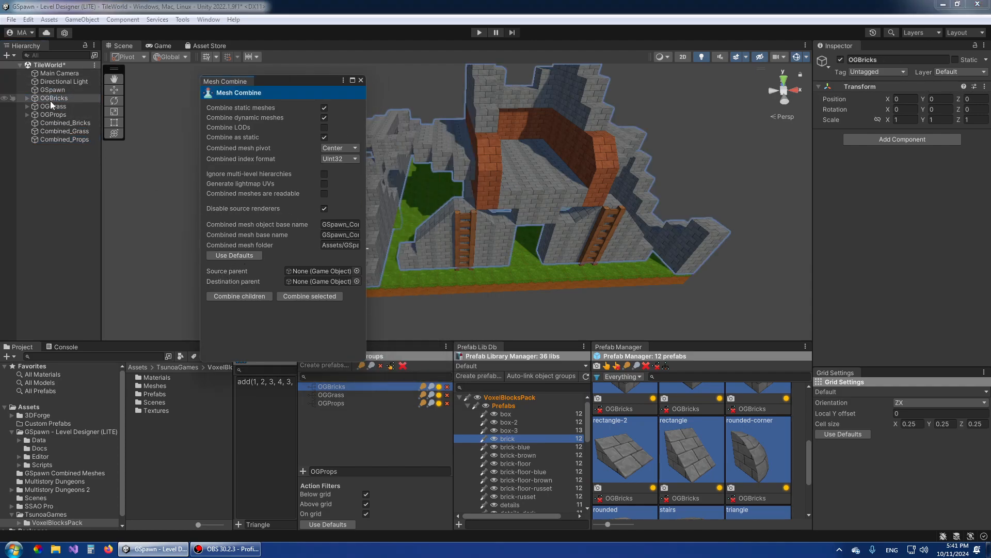
pyautogui.moveTo(45, 96); pyautogui.dragTo(313, 271)
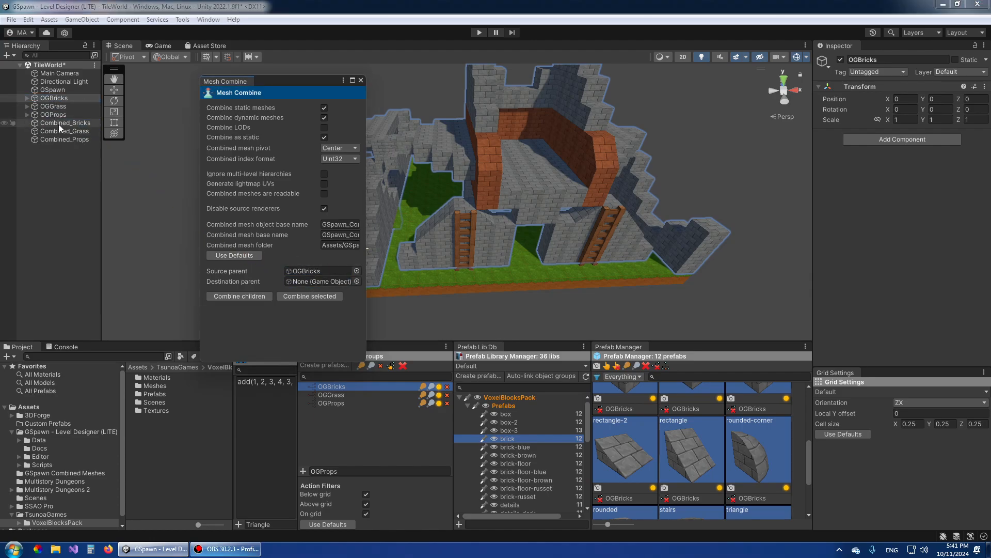
pyautogui.moveTo(58, 124); pyautogui.dragTo(302, 284)
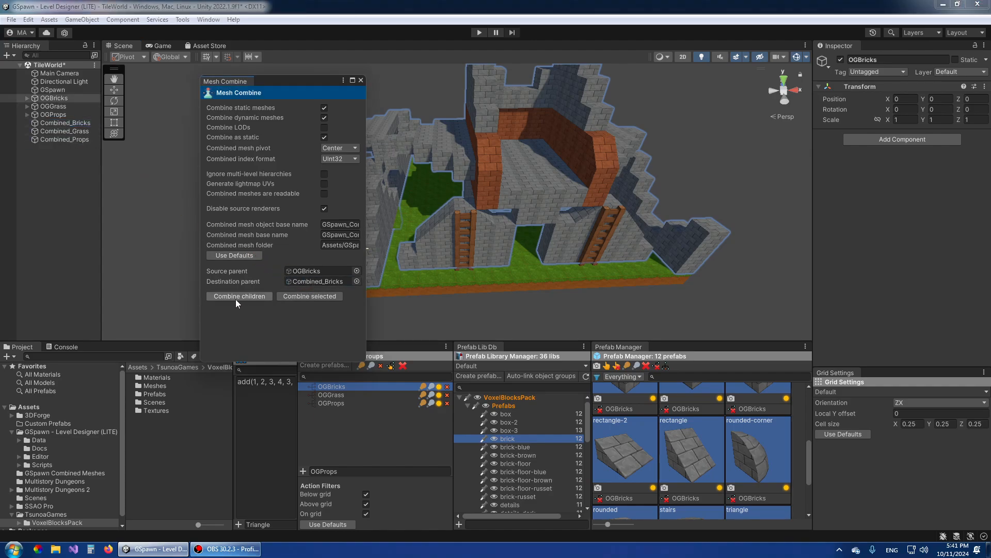
pyautogui.click(235, 298)
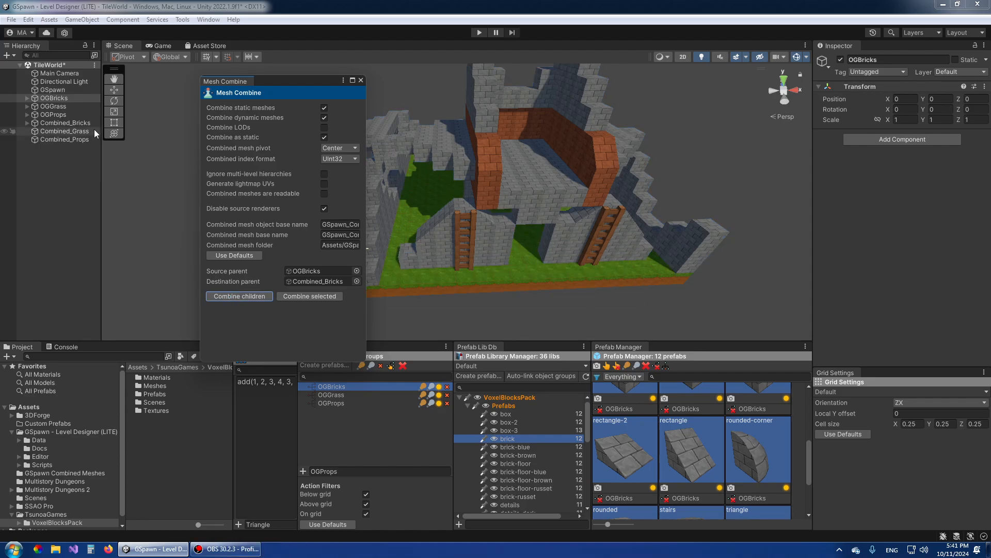
# Combine the children of OGGrass into the Combined_Grass destination parent
pyautogui.moveTo(54, 107); pyautogui.dragTo(313, 274)
pyautogui.moveTo(73, 131); pyautogui.dragTo(311, 284)
pyautogui.click(225, 297)
# Combine the children of OGProps into the Combined_Props destination parent and close the Mesh Combine window
pyautogui.moveTo(51, 115); pyautogui.dragTo(306, 271)
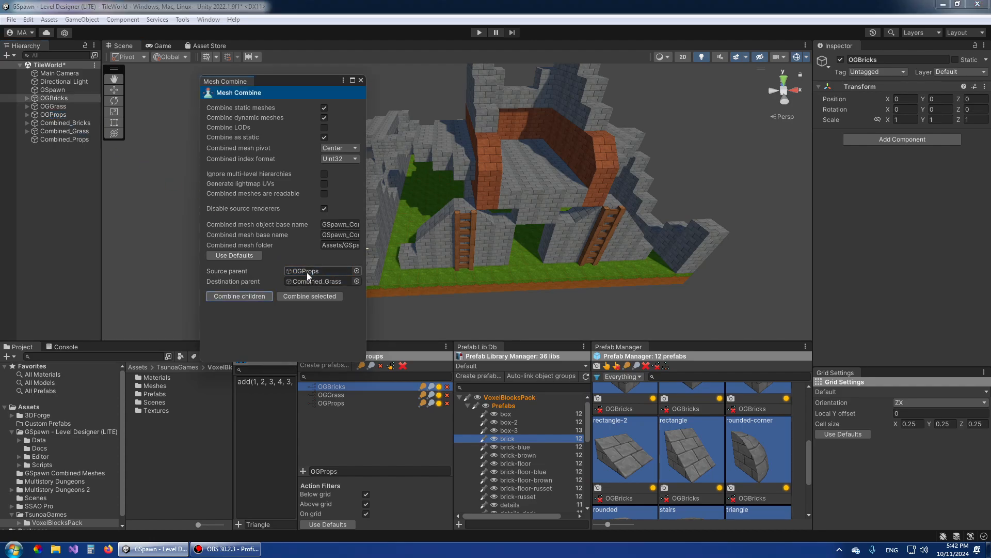
pyautogui.moveTo(66, 143); pyautogui.dragTo(308, 281)
pyautogui.click(235, 296)
pyautogui.click(361, 80)
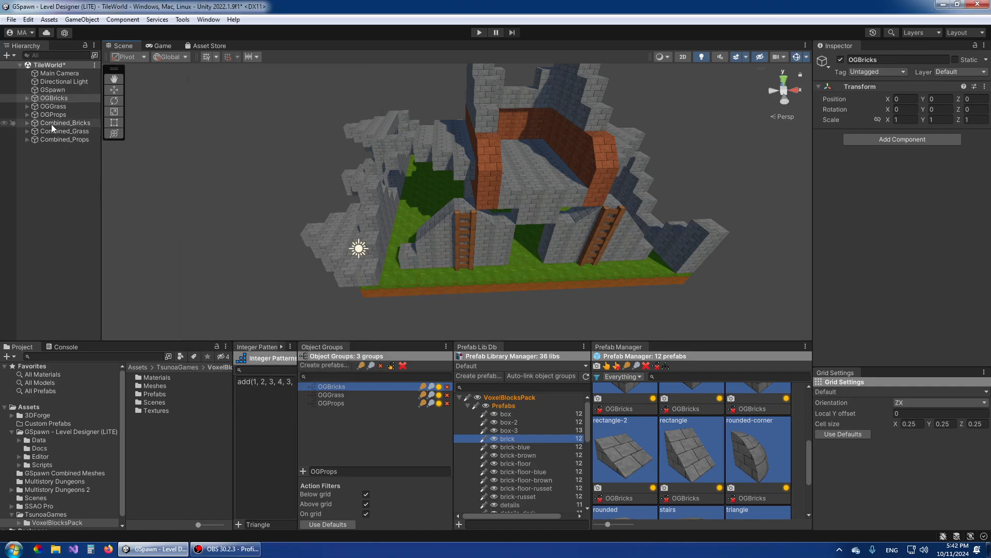
# Expand the three Combined objects in the hierarchy and compare Combined_Bricks with the original children of OGBricks
pyautogui.click(26, 122)
pyautogui.click(26, 148)
pyautogui.click(27, 163)
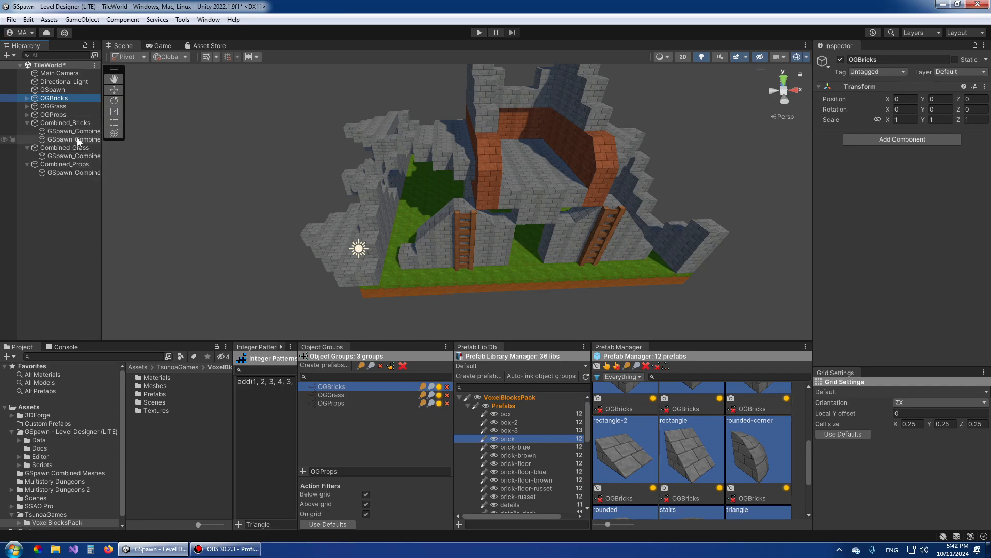
pyautogui.click(69, 123)
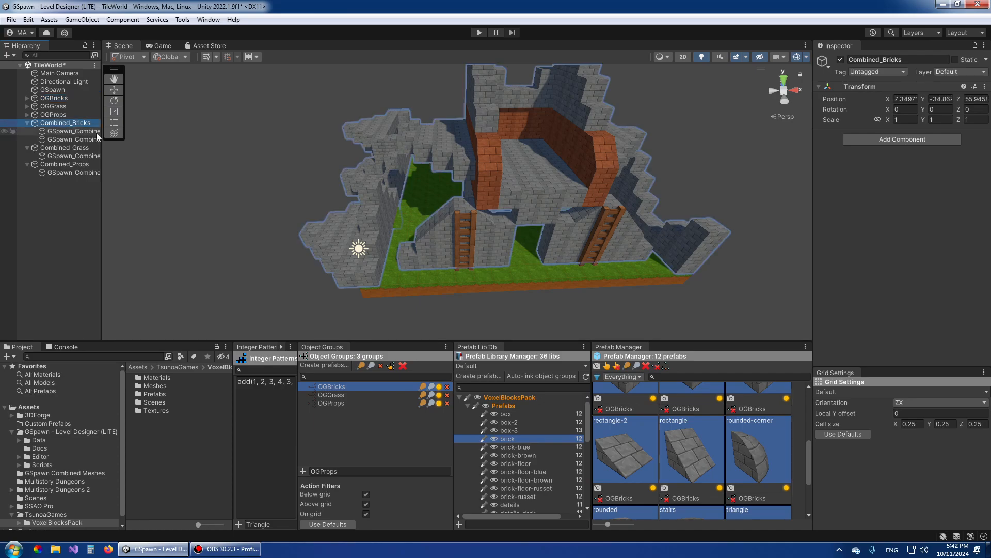
pyautogui.click(27, 98)
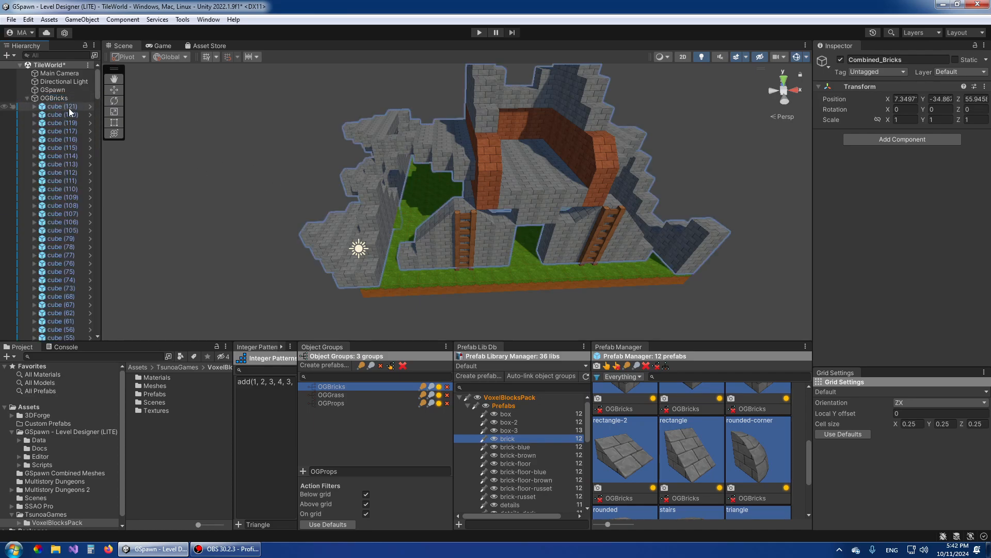
pyautogui.click(26, 98)
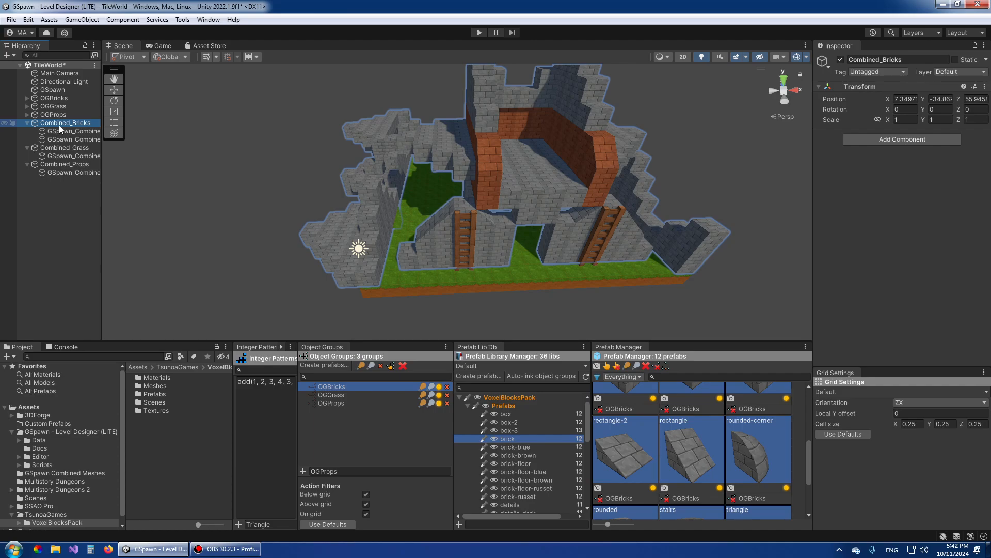
# Inspect the combined brick meshes in the scene by toggling the Combined_Bricks object off and on
pyautogui.keyDown('alt'); pyautogui.moveTo(458, 230); pyautogui.dragTo(561, 233); pyautogui.keyUp('alt')
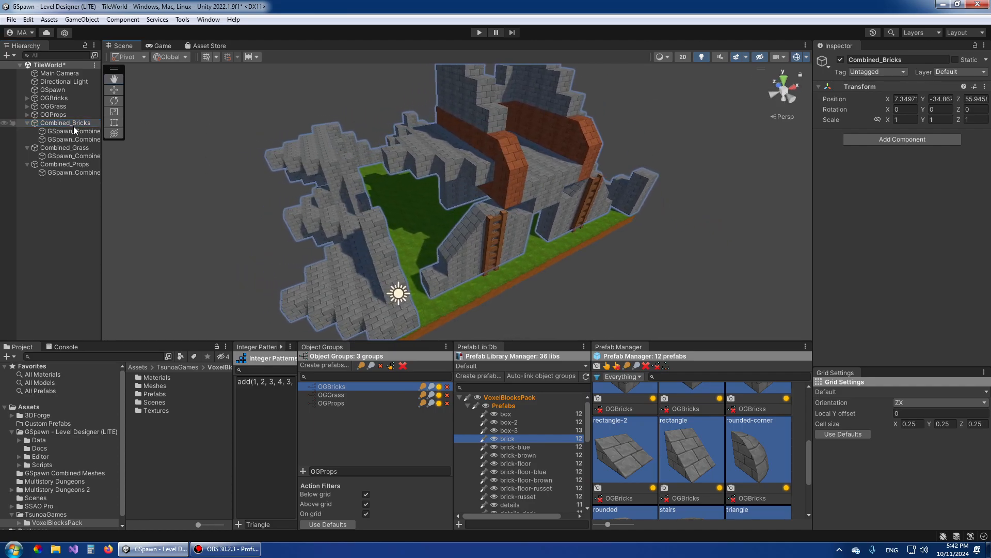
pyautogui.press('a')
pyautogui.moveTo(377, 199)
pyautogui.mouseDown(button='right')
pyautogui.moveTo(525, 209)
pyautogui.moveTo(388, 192)
pyautogui.mouseUp(button='right')
pyautogui.press('d')
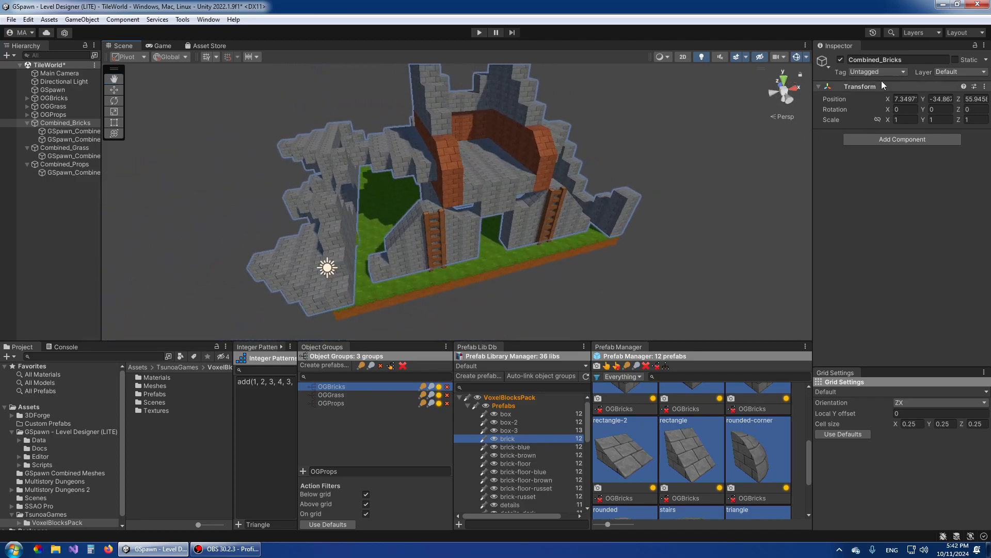
pyautogui.click(840, 60)
pyautogui.click(840, 60)
pyautogui.click(840, 60)
pyautogui.click(840, 60)
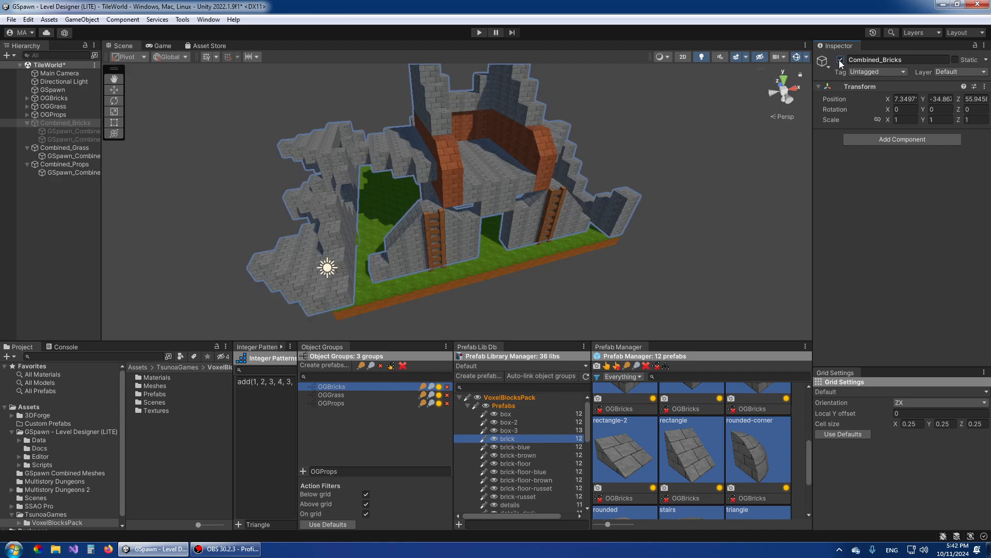
# Select each combined mesh under Combined_Bricks, Combined_Grass and Combined_Props and examine which scene geometry it covers
pyautogui.click(67, 133)
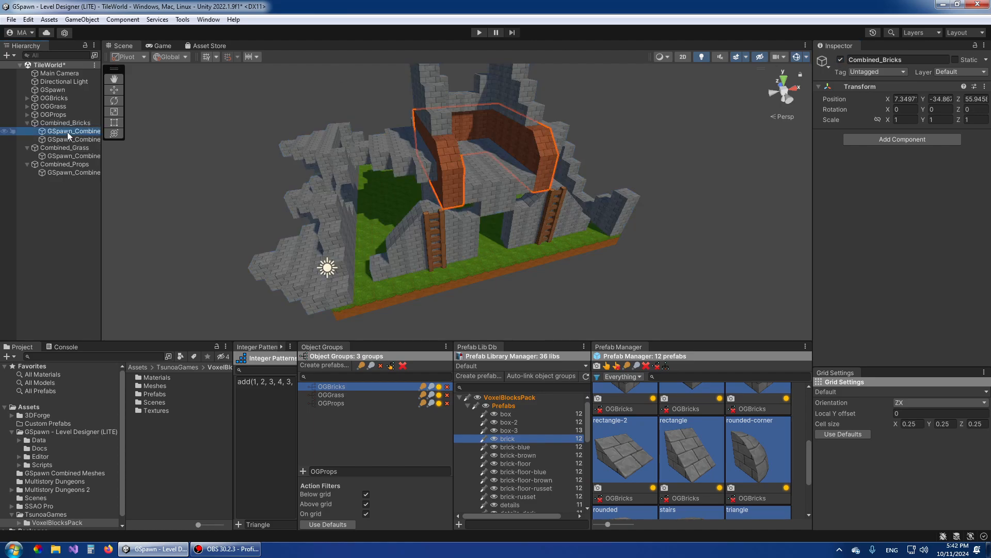
pyautogui.click(67, 140)
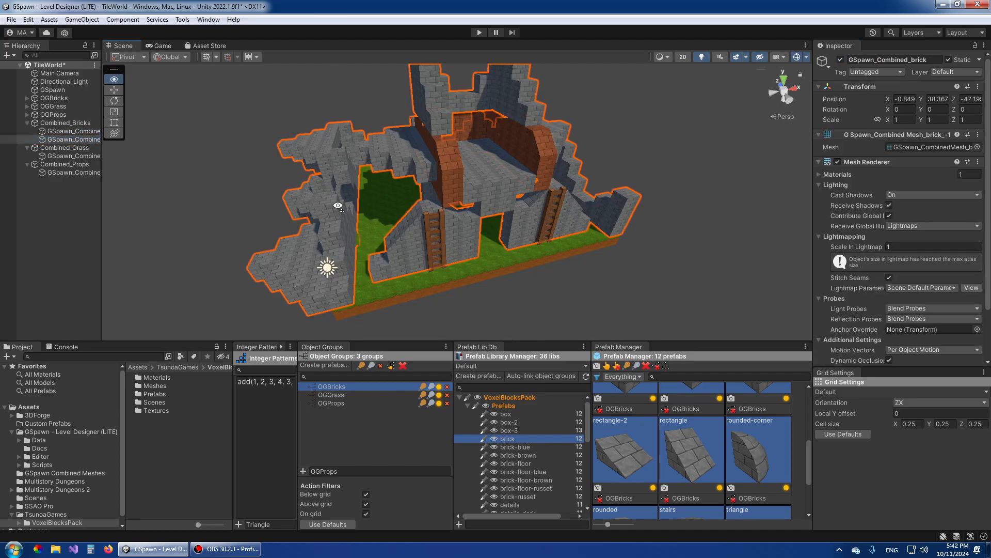
pyautogui.moveTo(382, 211)
pyautogui.mouseDown(button='right')
pyautogui.moveTo(397, 204)
pyautogui.moveTo(382, 217)
pyautogui.mouseUp(button='right')
pyautogui.click(68, 131)
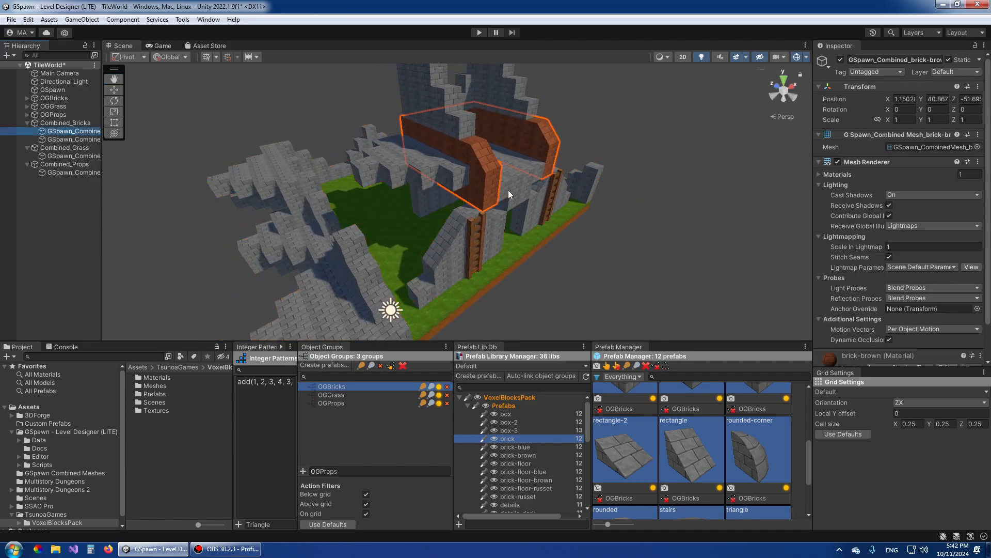
pyautogui.click(72, 155)
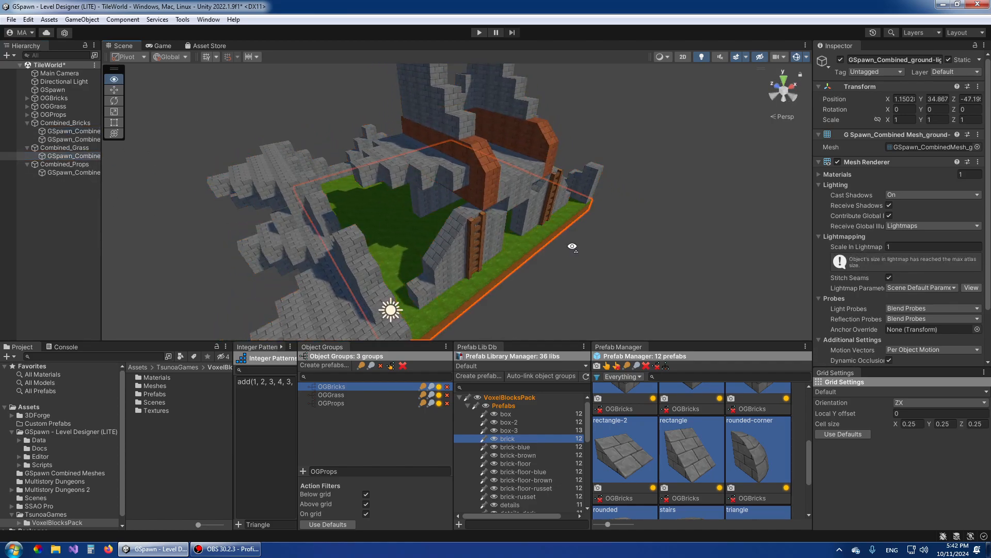
pyautogui.moveTo(485, 248); pyautogui.dragTo(465, 258, button='right')
pyautogui.click(60, 172)
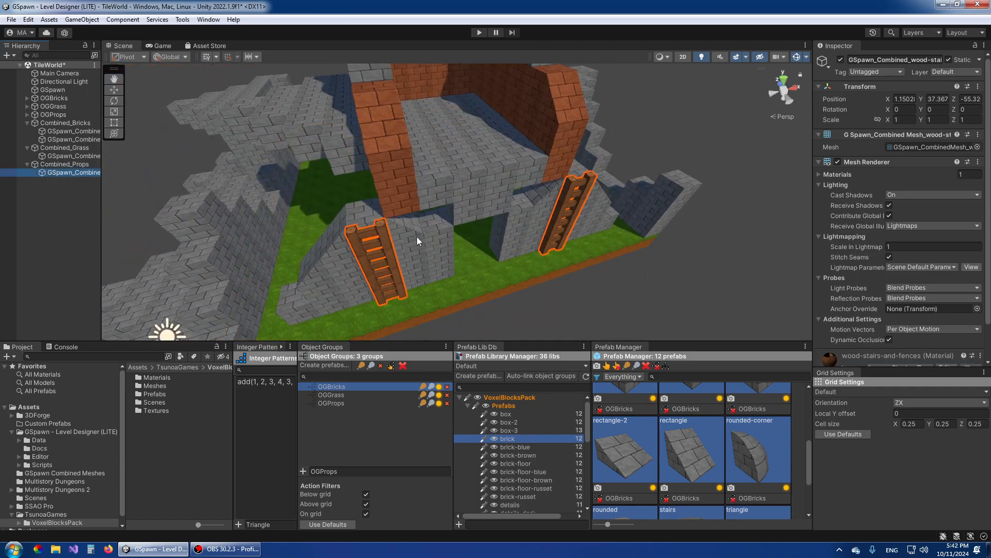
pyautogui.moveTo(417, 236); pyautogui.dragTo(487, 240, button='right')
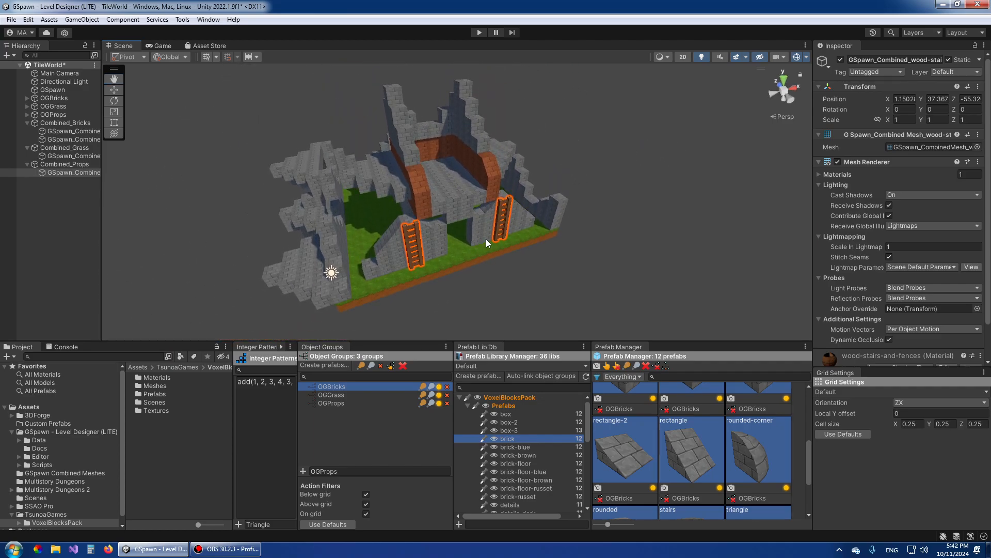